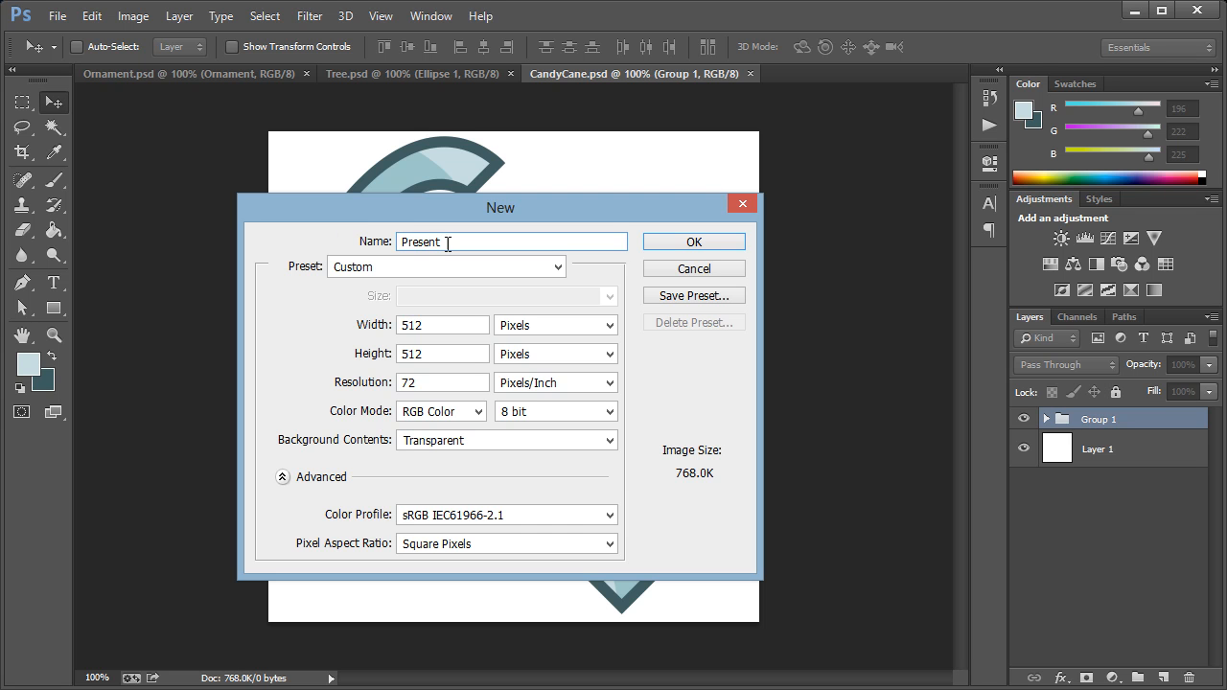
# Step: Create the 512 × 512 px transparent document Present and fill its layer with white (ffffff)
pyautogui.click(694, 245)
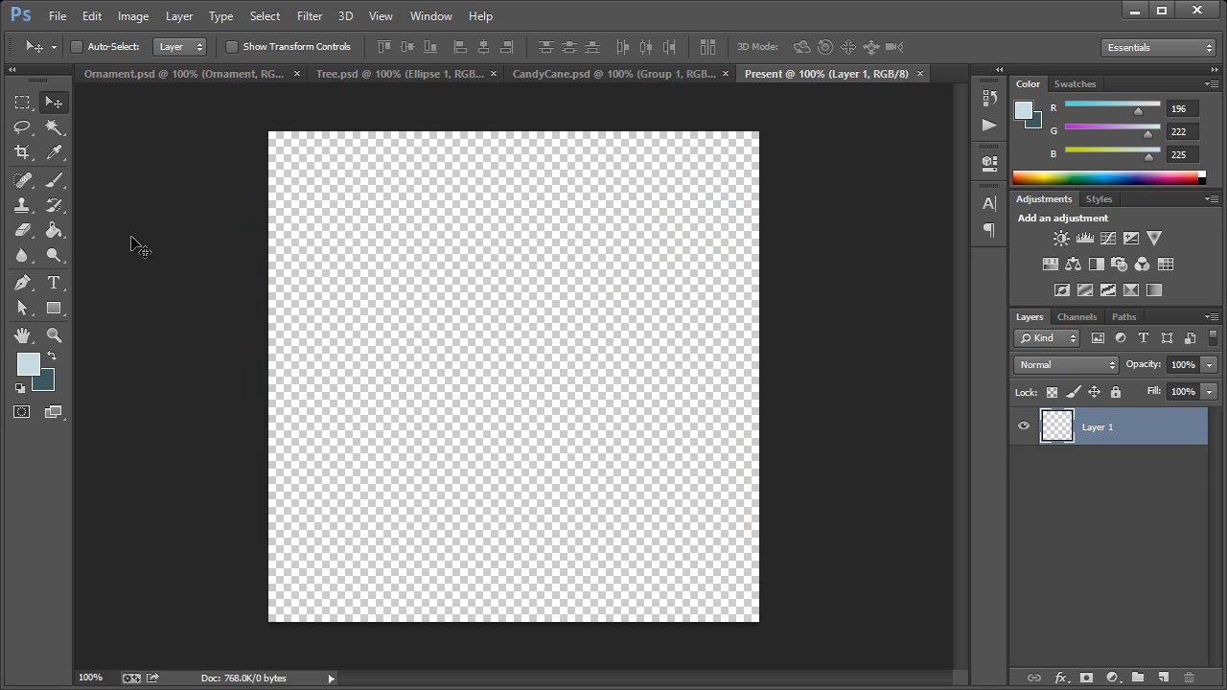
pyautogui.click(54, 230)
pyautogui.click(29, 364)
pyautogui.moveTo(721, 288); pyautogui.dragTo(681, 263)
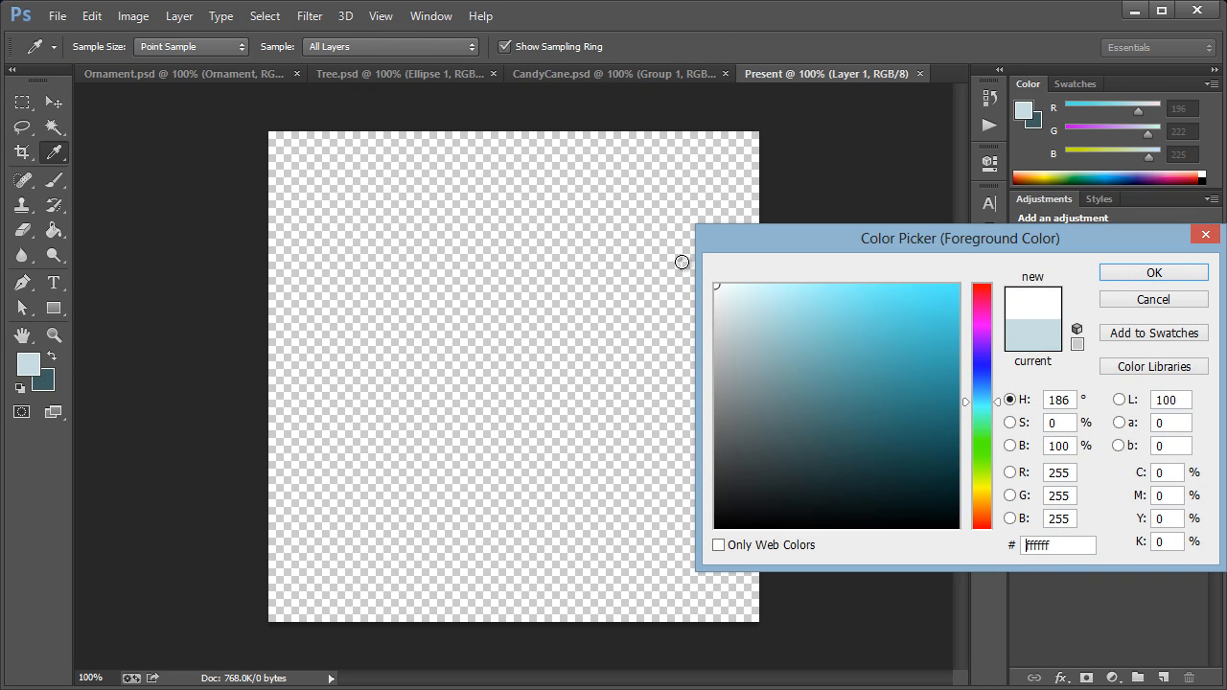
pyautogui.click(1155, 273)
pyautogui.click(655, 309)
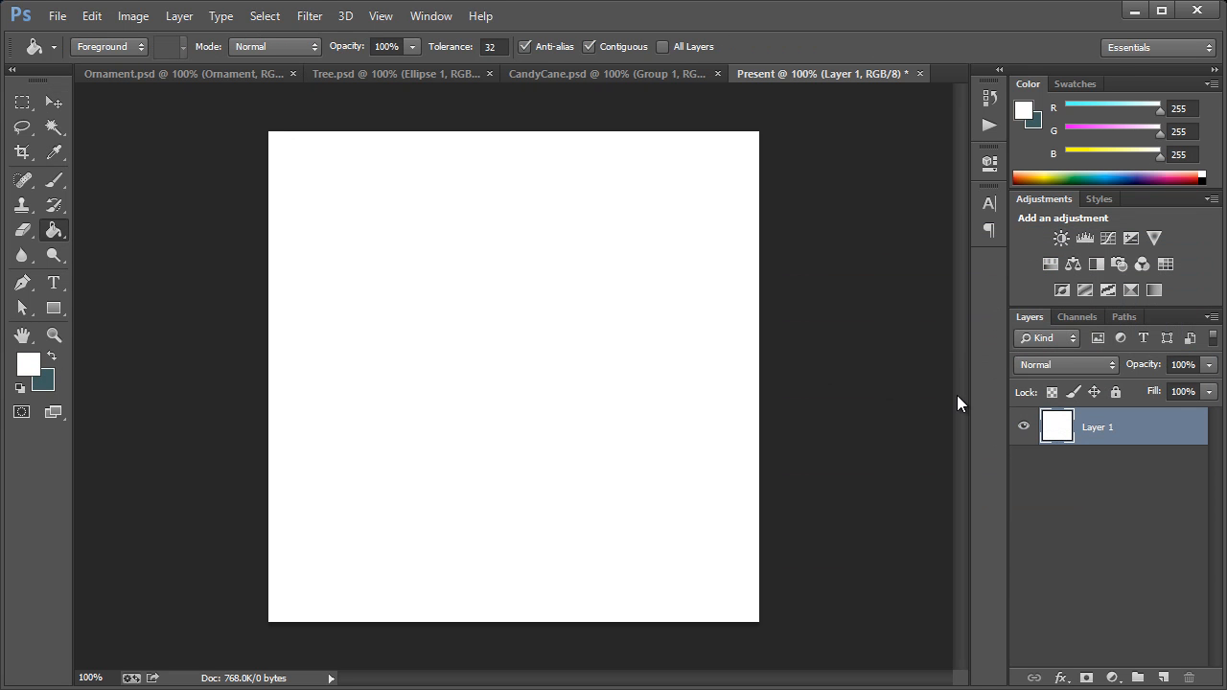
# Step: Sample the candy cane's light blue (RGB 196, 222, 225) as the foreground color and return to the Present document
pyautogui.click(604, 75)
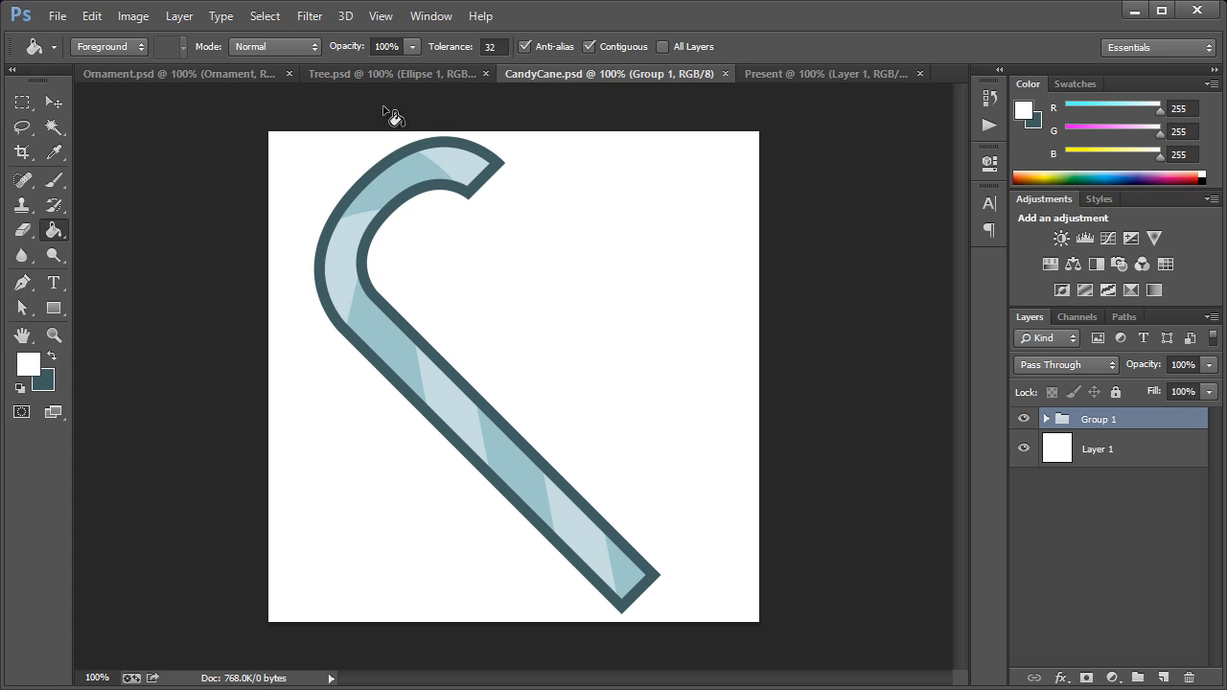
pyautogui.click(54, 152)
pyautogui.click(395, 336)
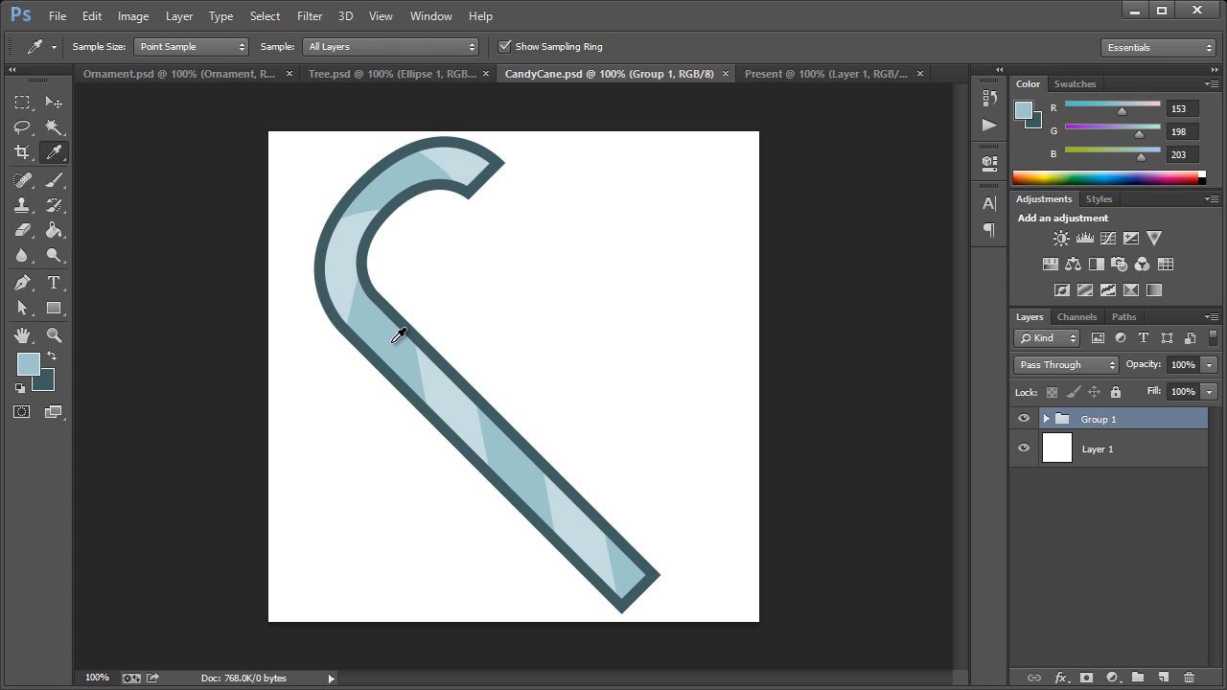
pyautogui.click(439, 370)
pyautogui.click(447, 377)
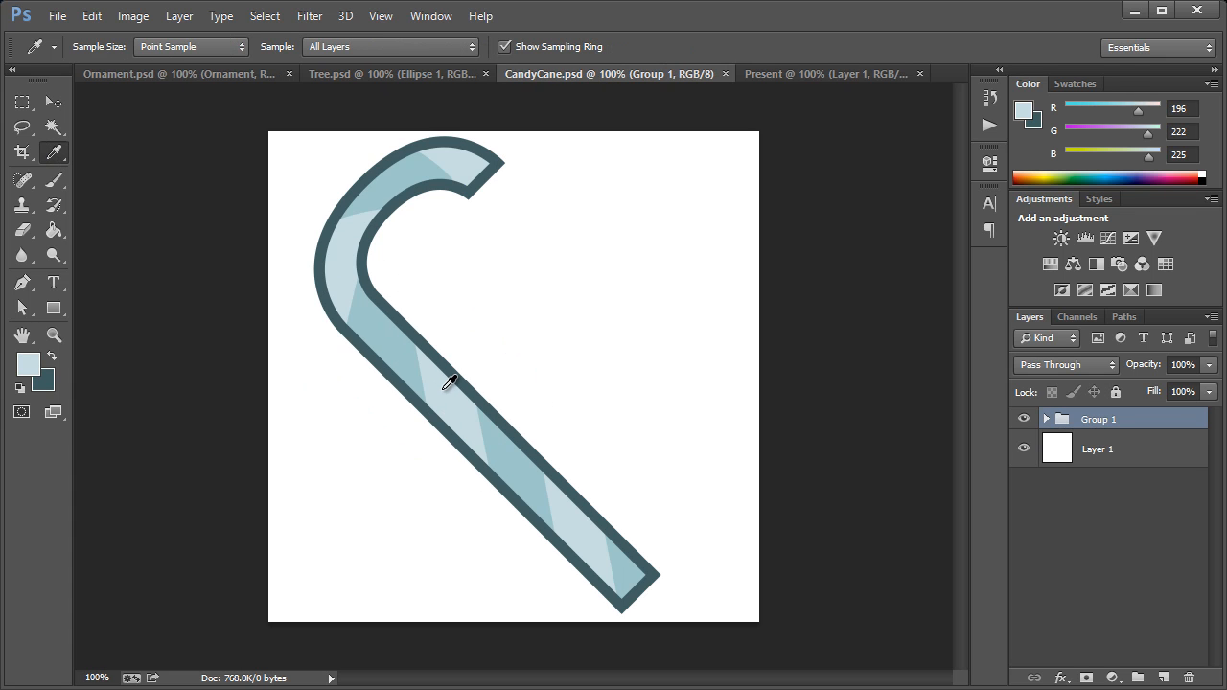
pyautogui.click(786, 74)
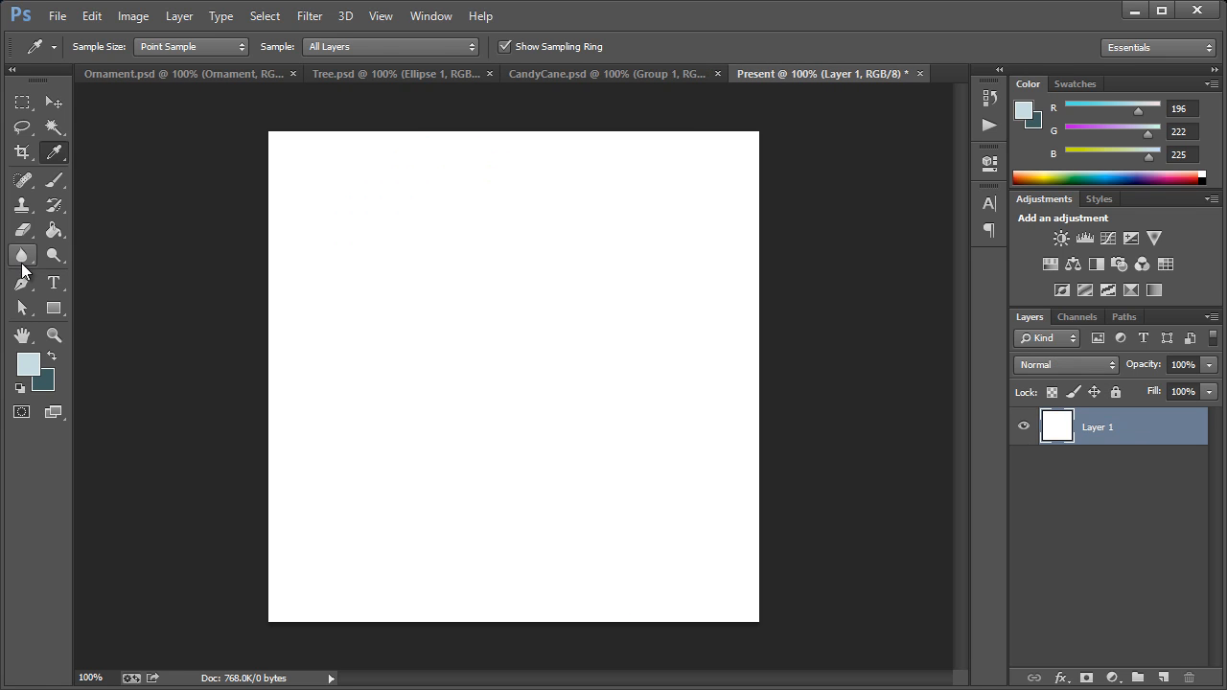
# Step: Draw a 270 × 270 px light blue square shape in the upper middle of the canvas
pyautogui.click(54, 308)
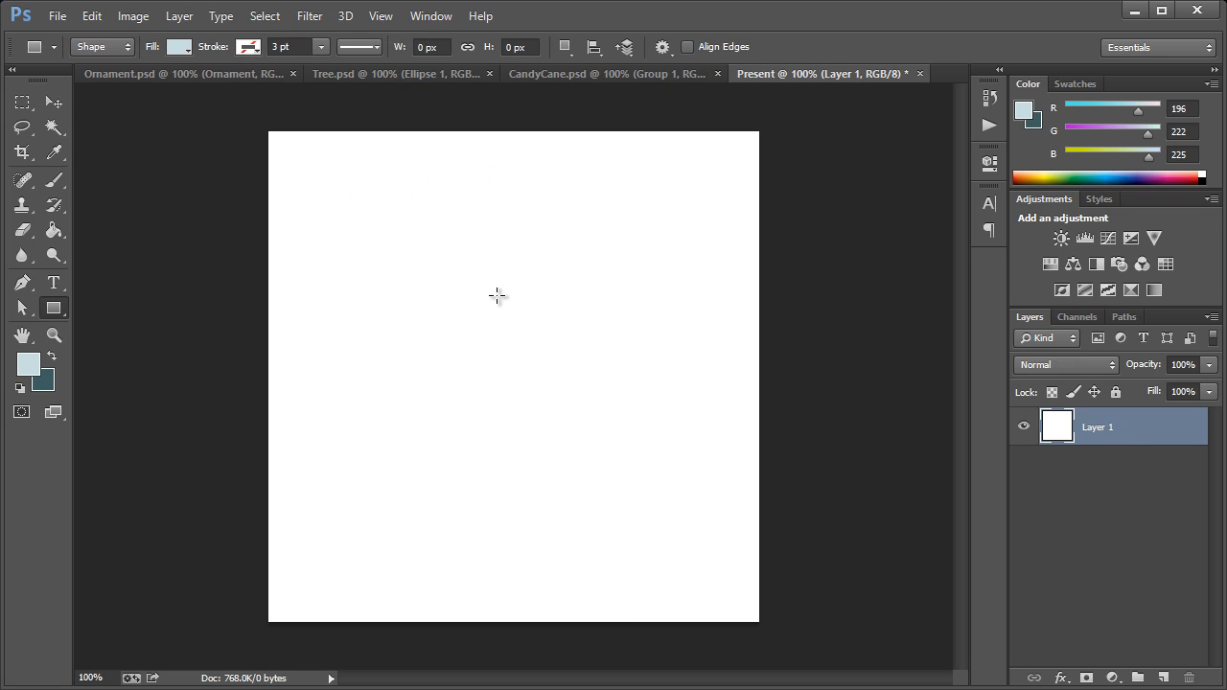
pyautogui.moveTo(506, 297); pyautogui.dragTo(628, 439)
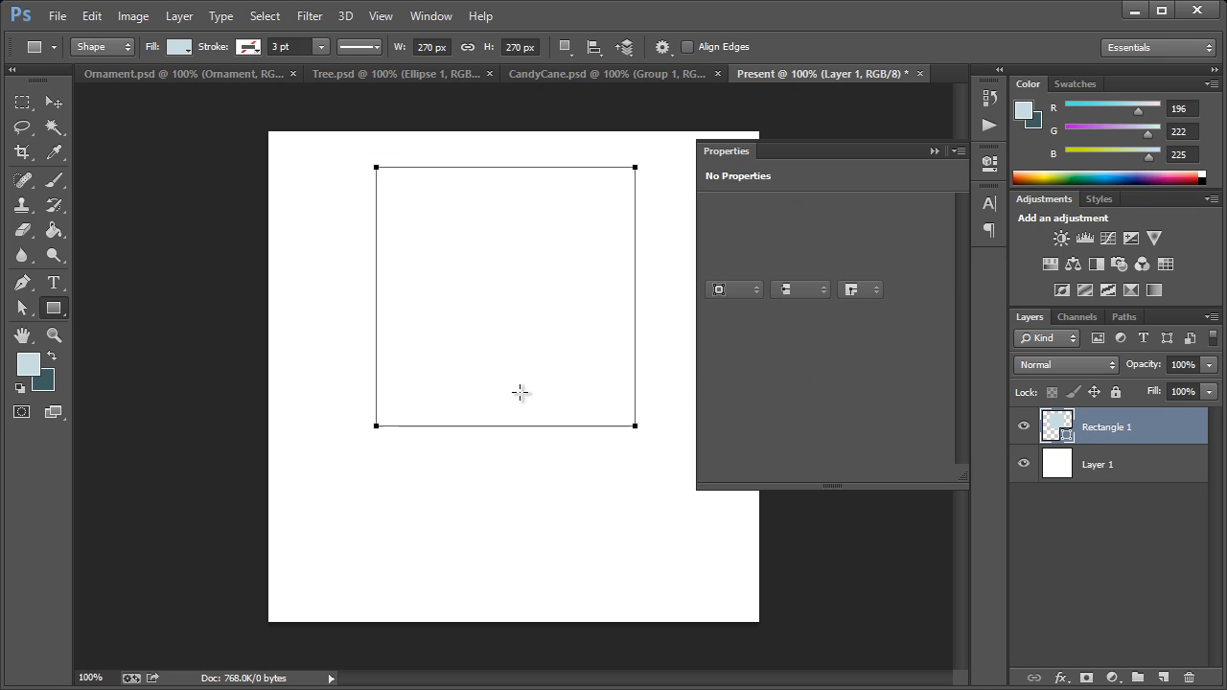
pyautogui.click(55, 106)
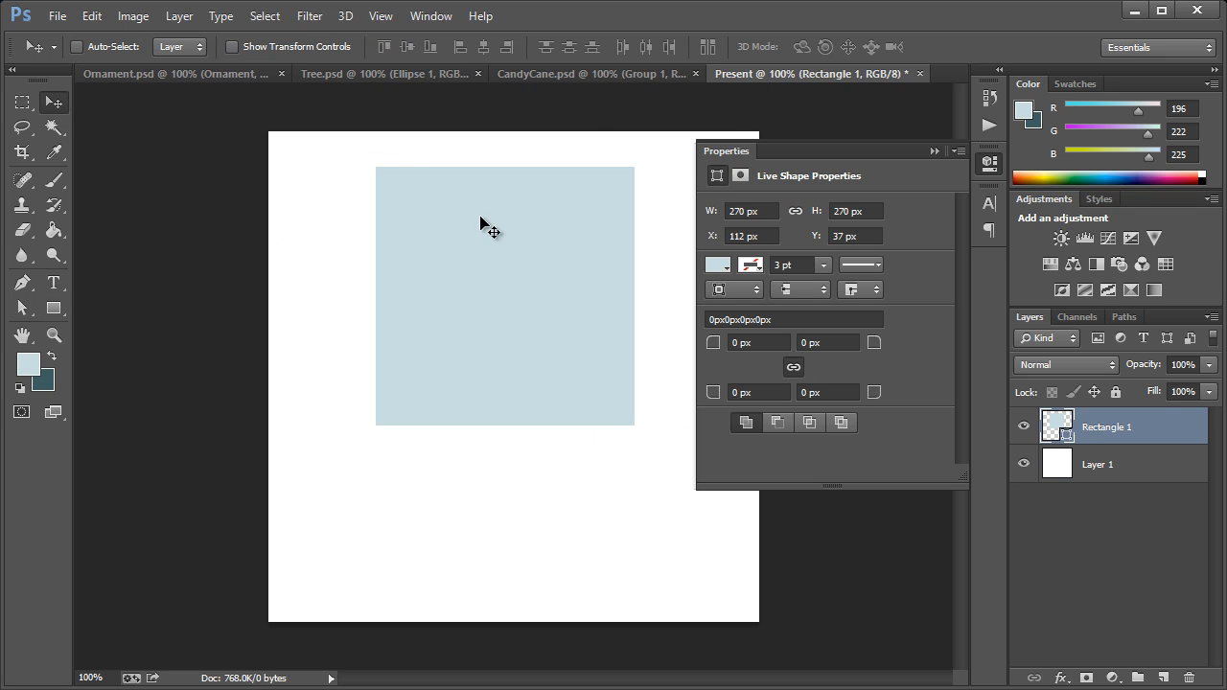
pyautogui.click(982, 165)
# Step: Rotate the square 45° into a diamond and move it down to centre at Y 227 px
pyautogui.hotkey('ctrl', 't')
pyautogui.moveTo(637, 440); pyautogui.dragTo(502, 507)
pyautogui.moveTo(557, 255); pyautogui.dragTo(558, 308)
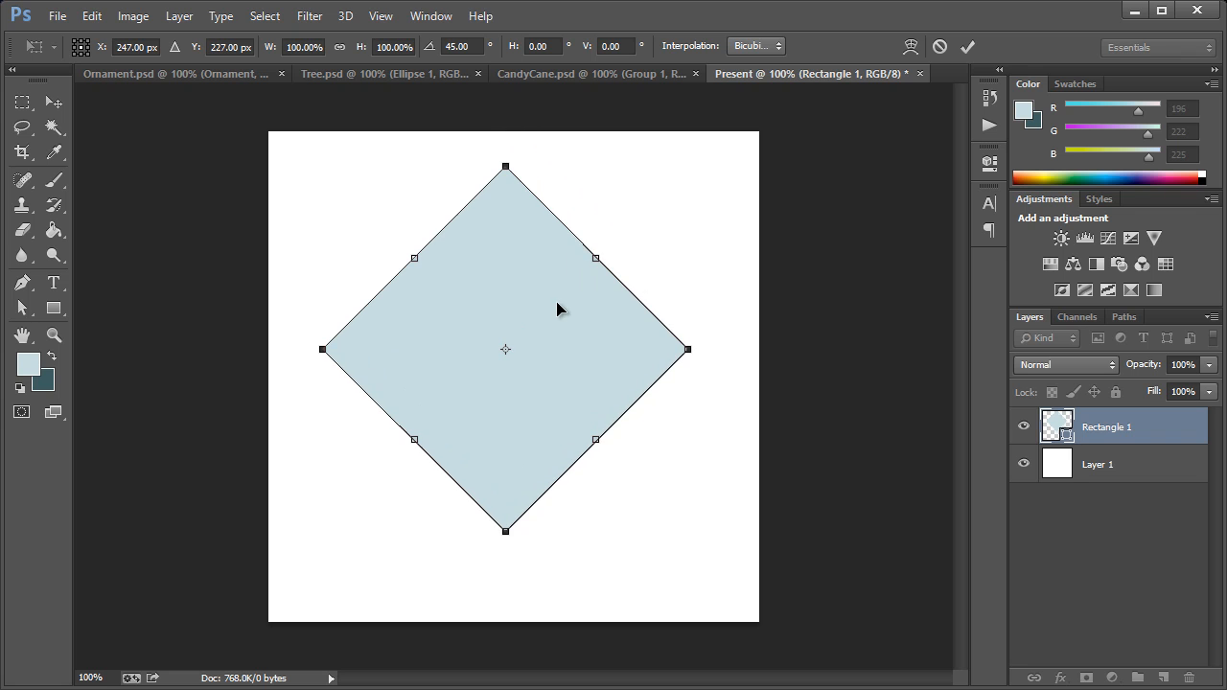
pyautogui.click(53, 102)
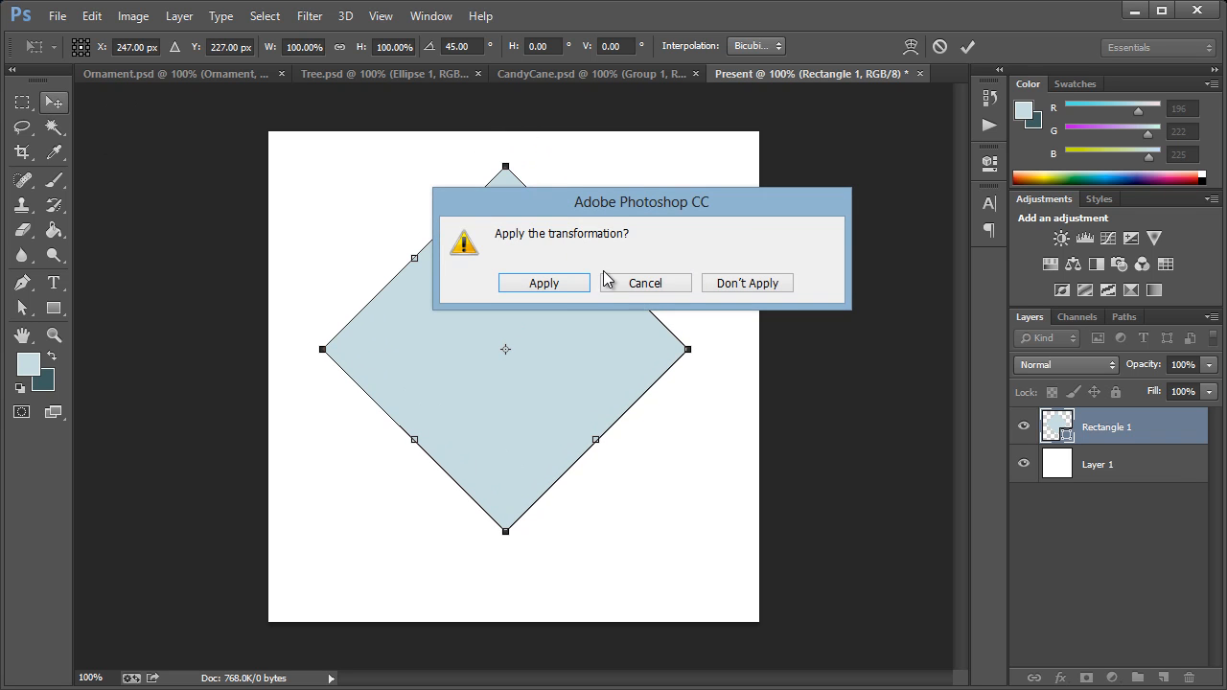
pyautogui.click(569, 288)
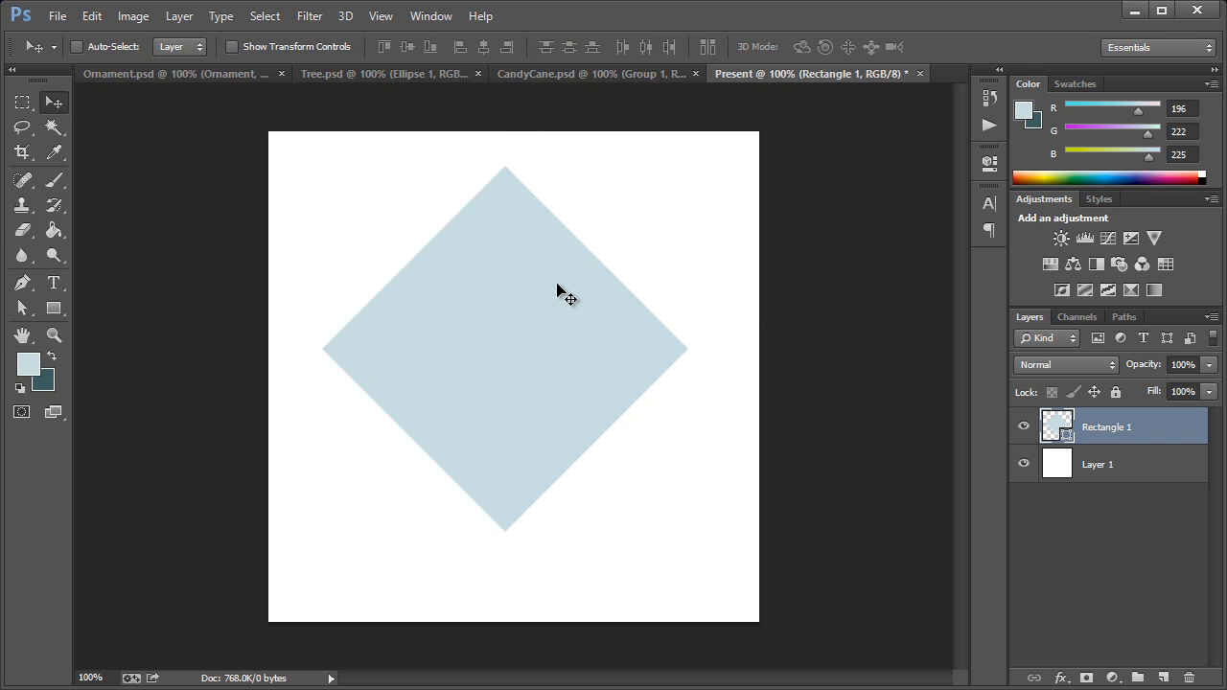
# Step: Flatten the diamond to about 42.4% of its height and move it straight up about 1.07 in
pyautogui.hotkey('ctrl', 't')
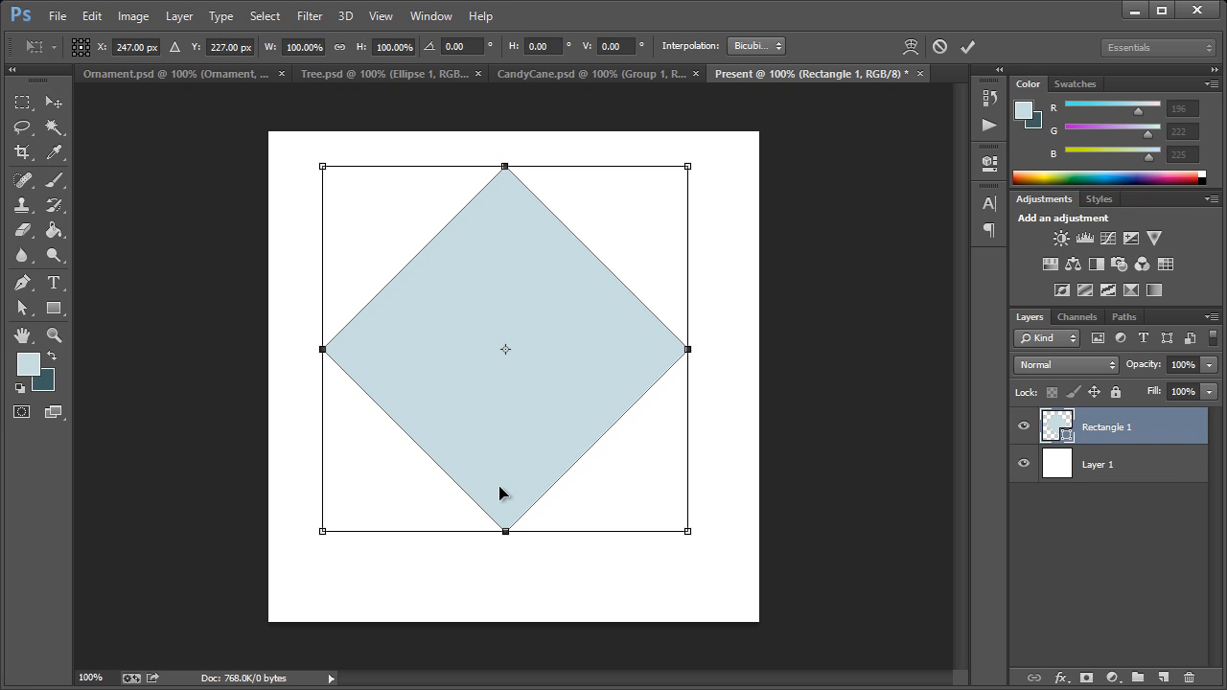
pyautogui.moveTo(500, 535); pyautogui.dragTo(512, 426)
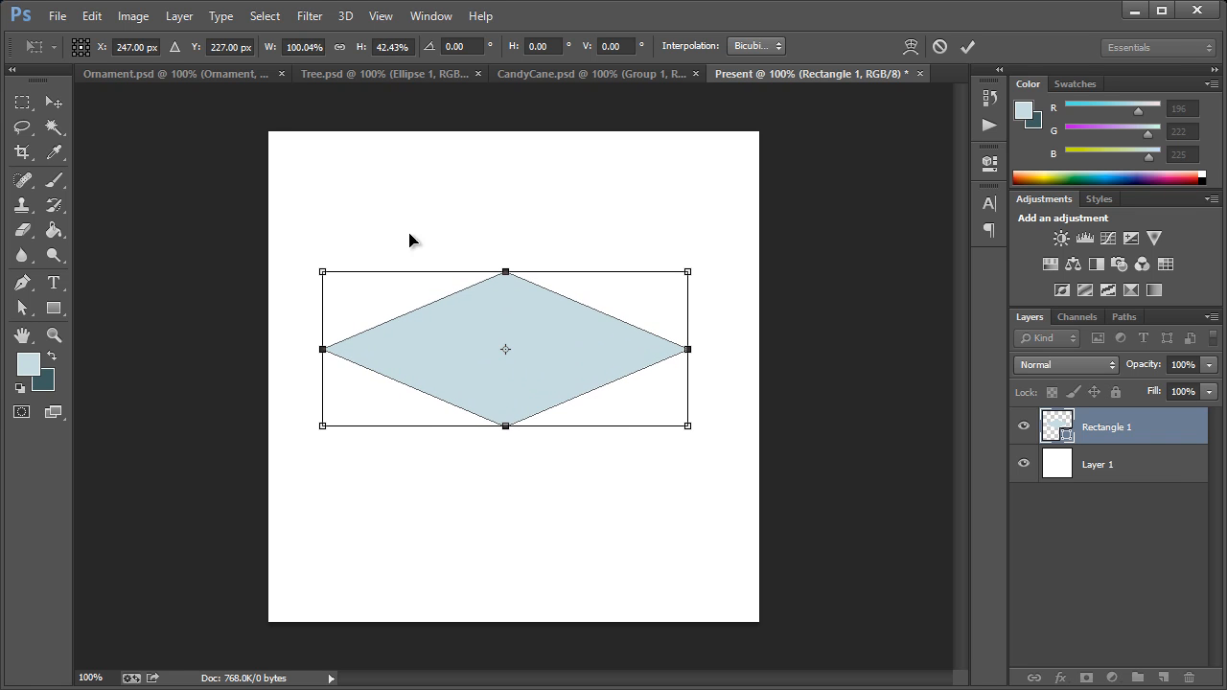
pyautogui.click(40, 100)
pyautogui.click(515, 286)
pyautogui.moveTo(521, 364); pyautogui.dragTo(525, 288)
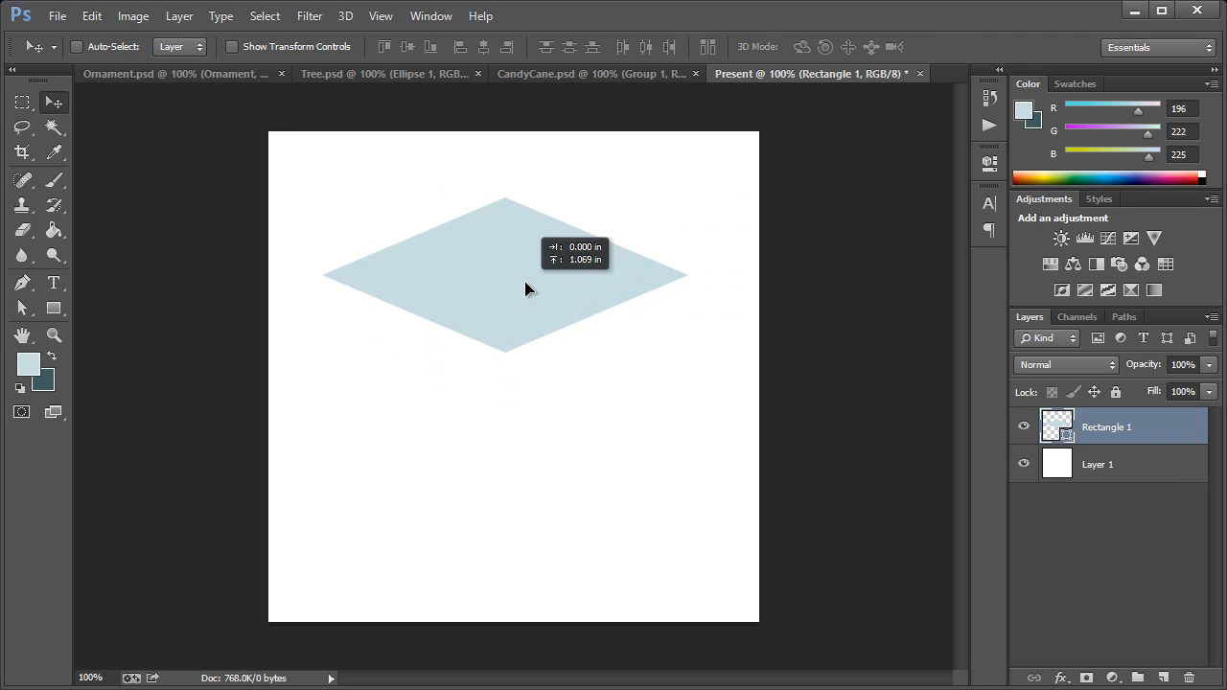
# Step: Duplicate the diamond layer and place the copy directly below the original so their tips touch
pyautogui.rightClick(1110, 425)
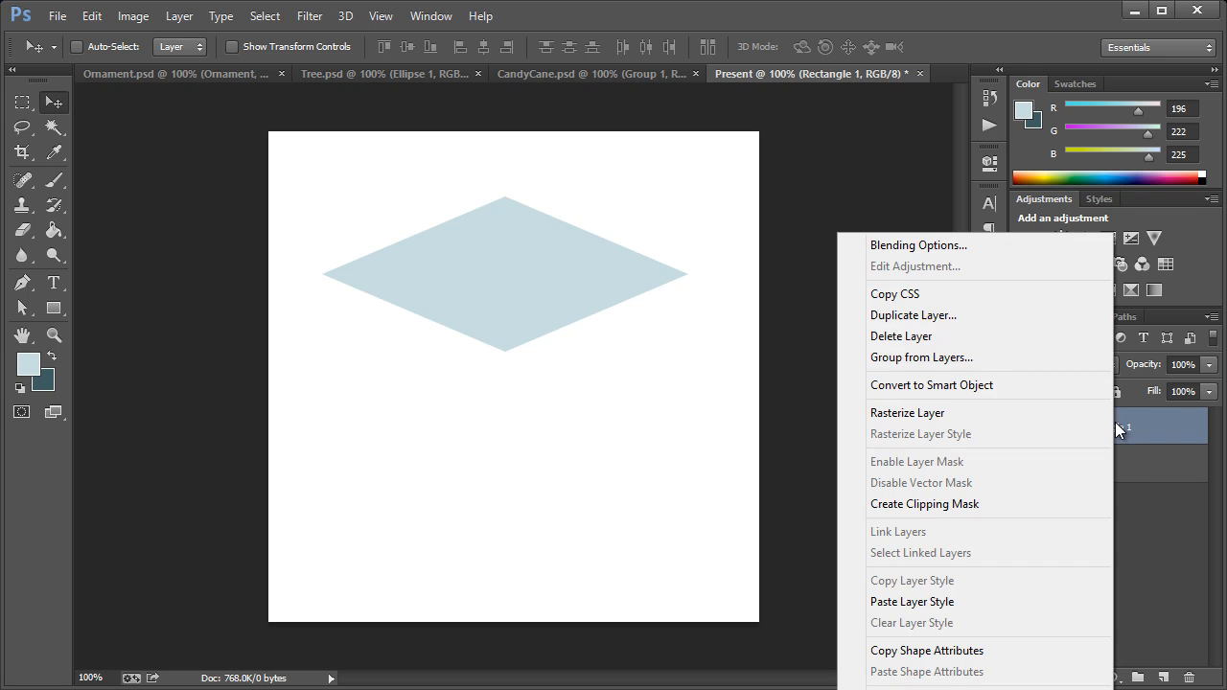
pyautogui.click(923, 317)
pyautogui.click(718, 358)
pyautogui.moveTo(534, 271); pyautogui.dragTo(528, 413)
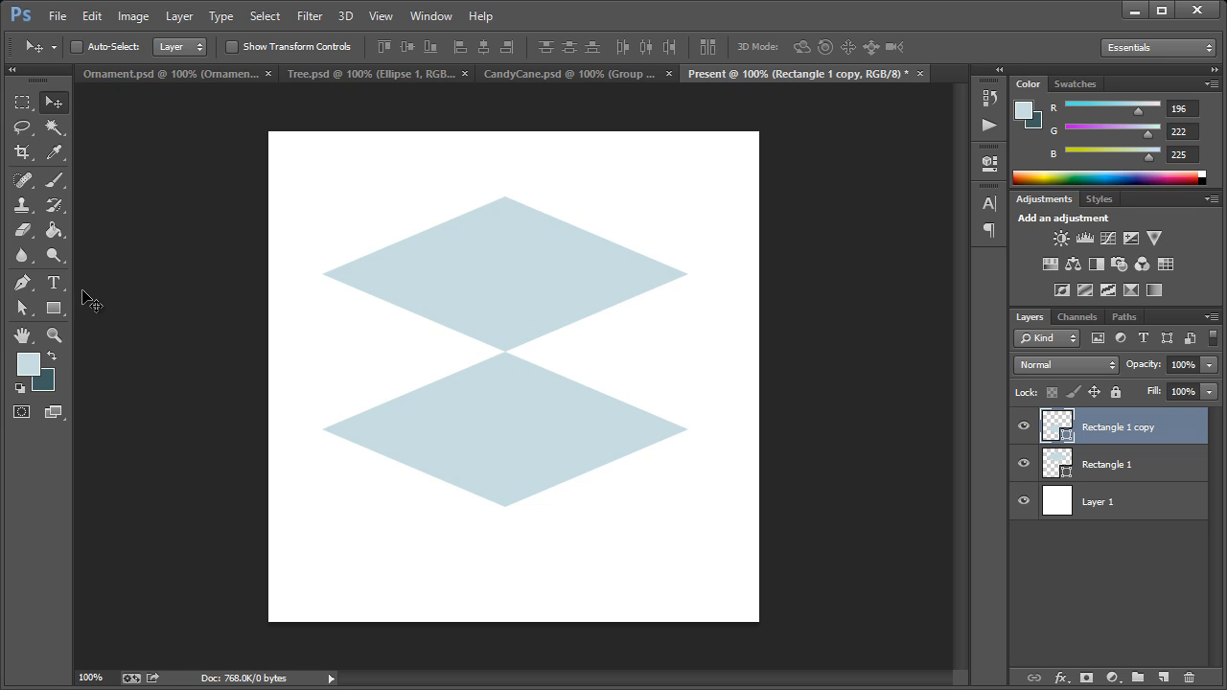
# Step: Draw a 191 × 163 px rectangle over the lower diamond's right half and fill it with the candy cane's medium blue 99c6cb
pyautogui.click(50, 306)
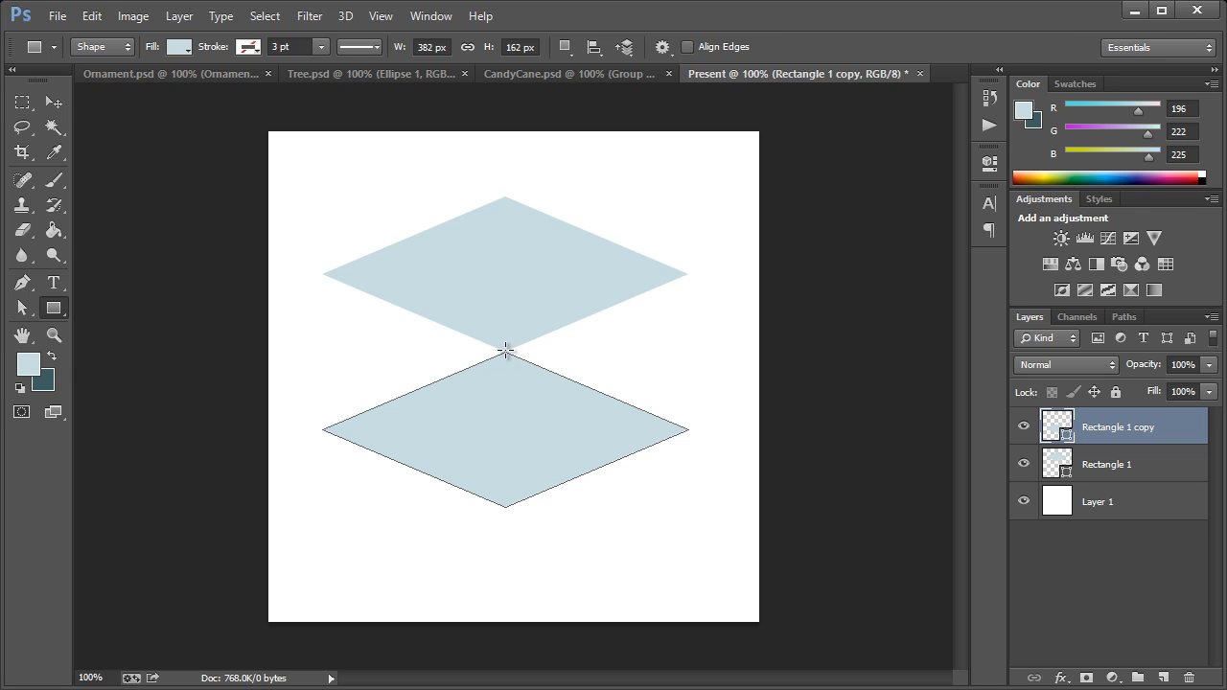
pyautogui.moveTo(506, 351); pyautogui.dragTo(689, 507)
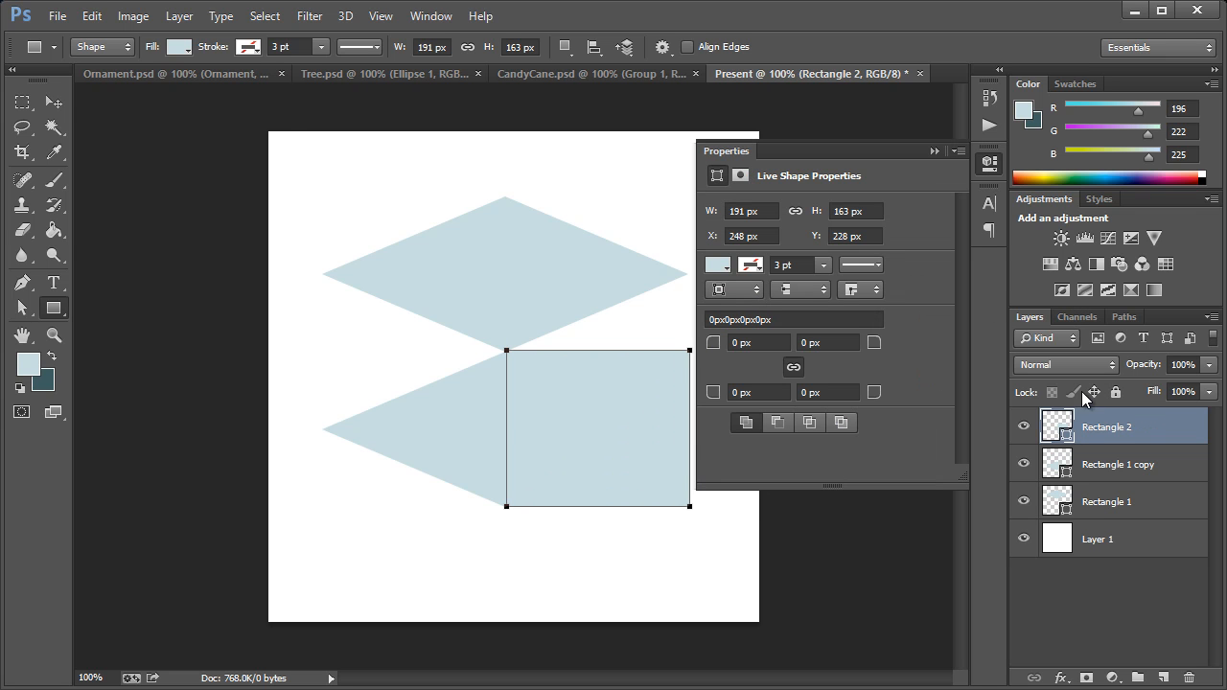
pyautogui.click(648, 76)
pyautogui.click(48, 156)
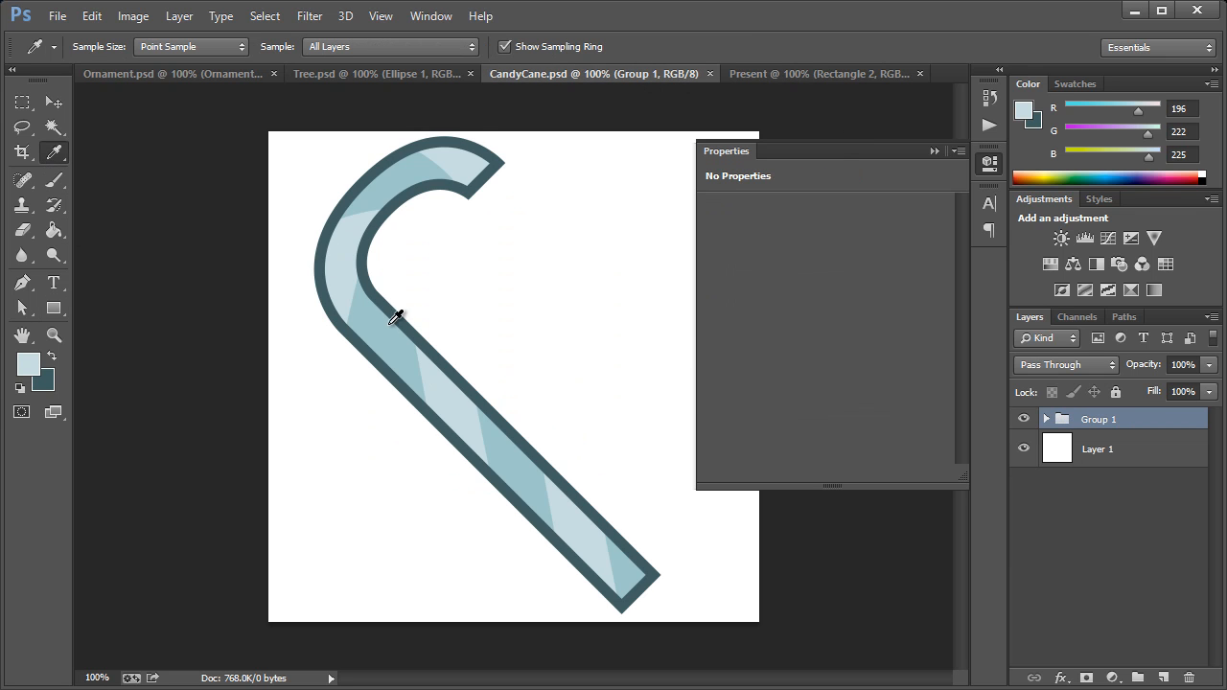
pyautogui.click(393, 323)
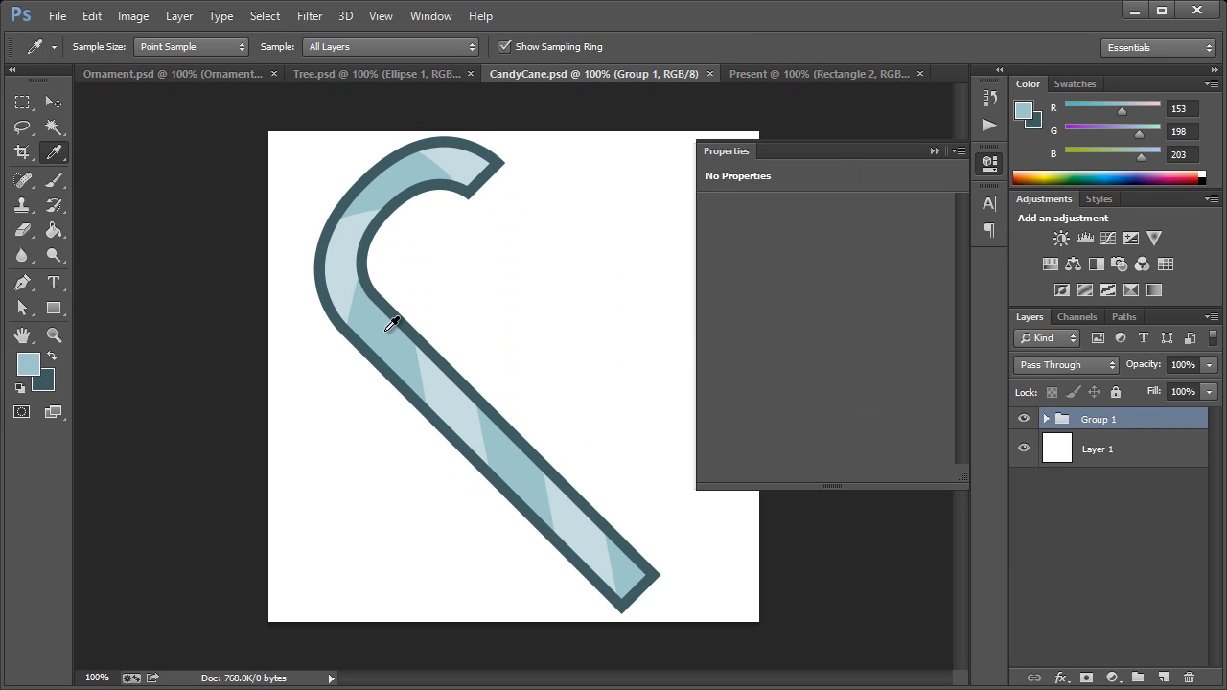
pyautogui.click(816, 77)
pyautogui.doubleClick(1060, 434)
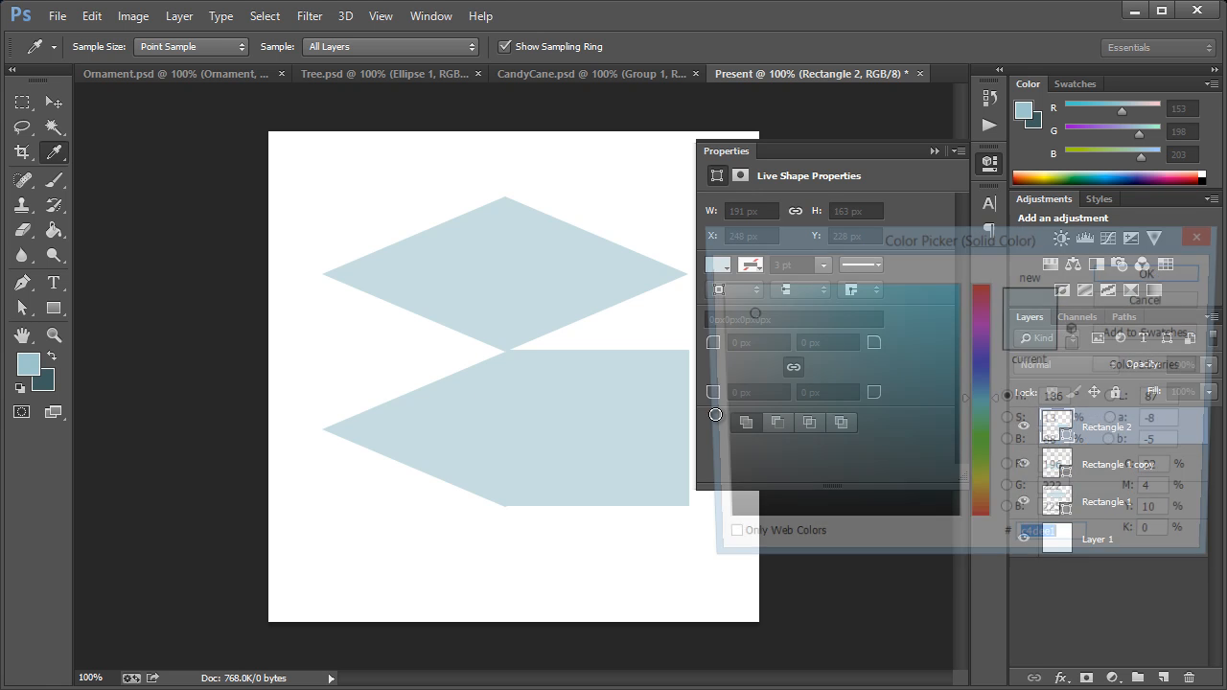
pyautogui.click(39, 363)
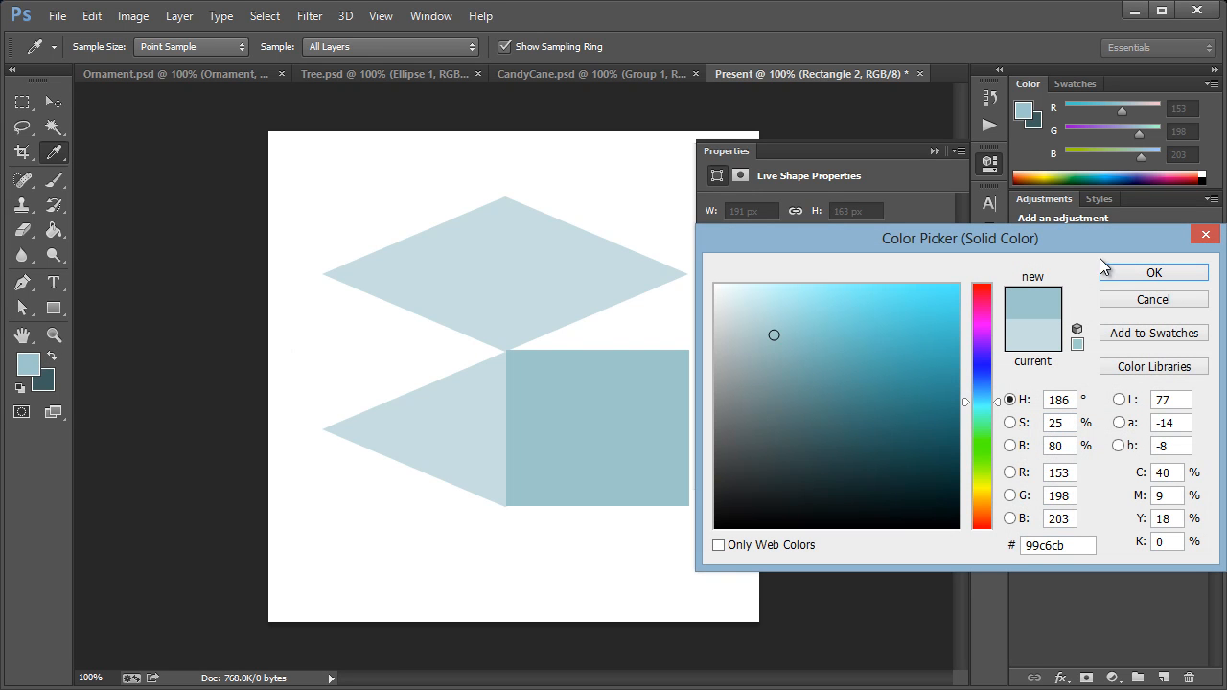
pyautogui.click(1146, 272)
pyautogui.click(988, 167)
# Step: Skew the medium blue rectangle vertically by -22.47° so its upper edge follows the top diamond, forming the right face
pyautogui.click(92, 17)
pyautogui.moveTo(161, 391)
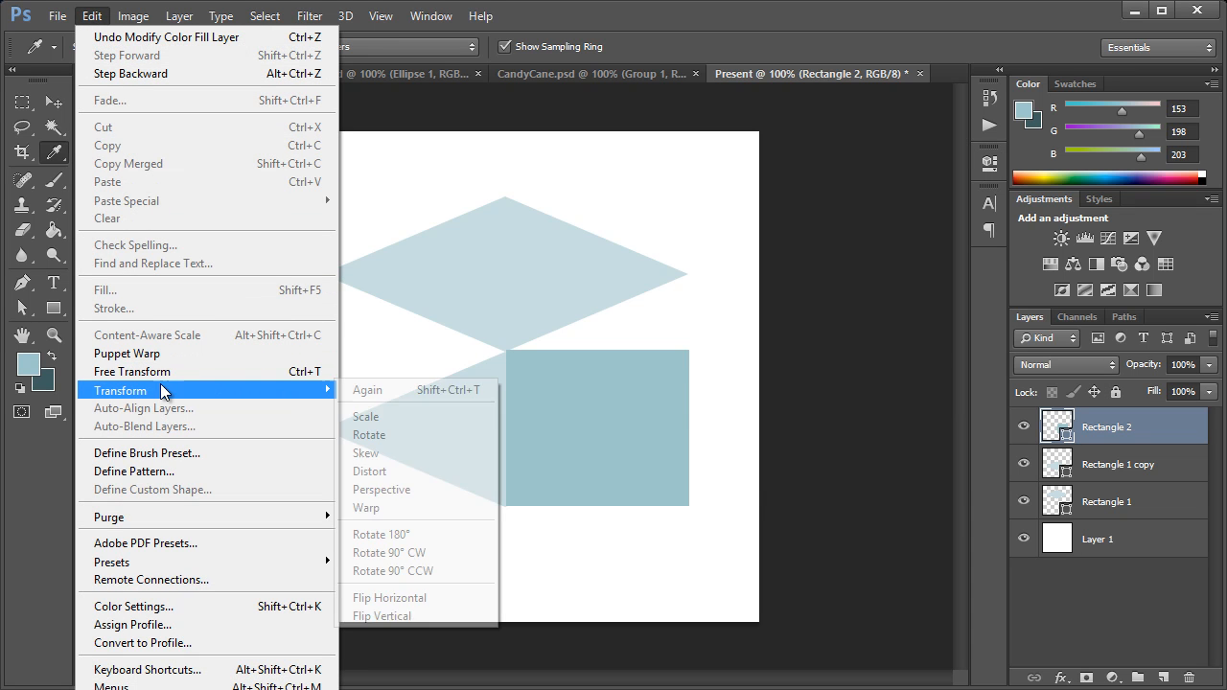
pyautogui.click(410, 469)
pyautogui.moveTo(688, 431); pyautogui.dragTo(684, 356)
pyautogui.press('v')
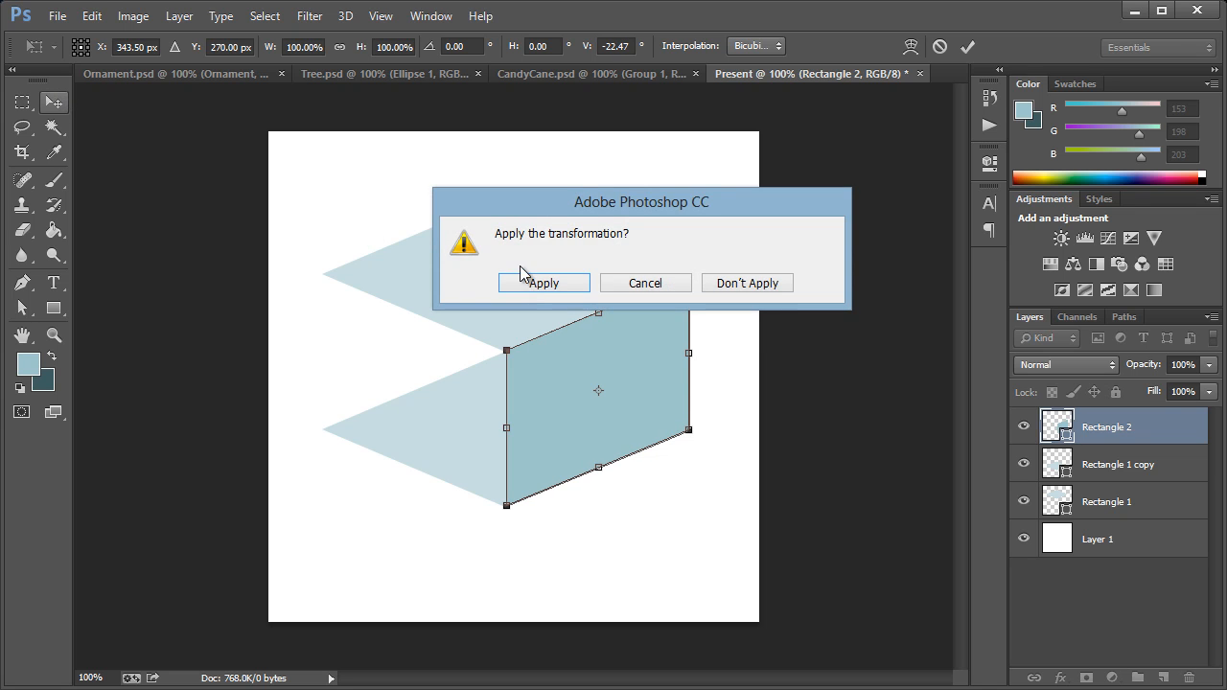
pyautogui.click(540, 282)
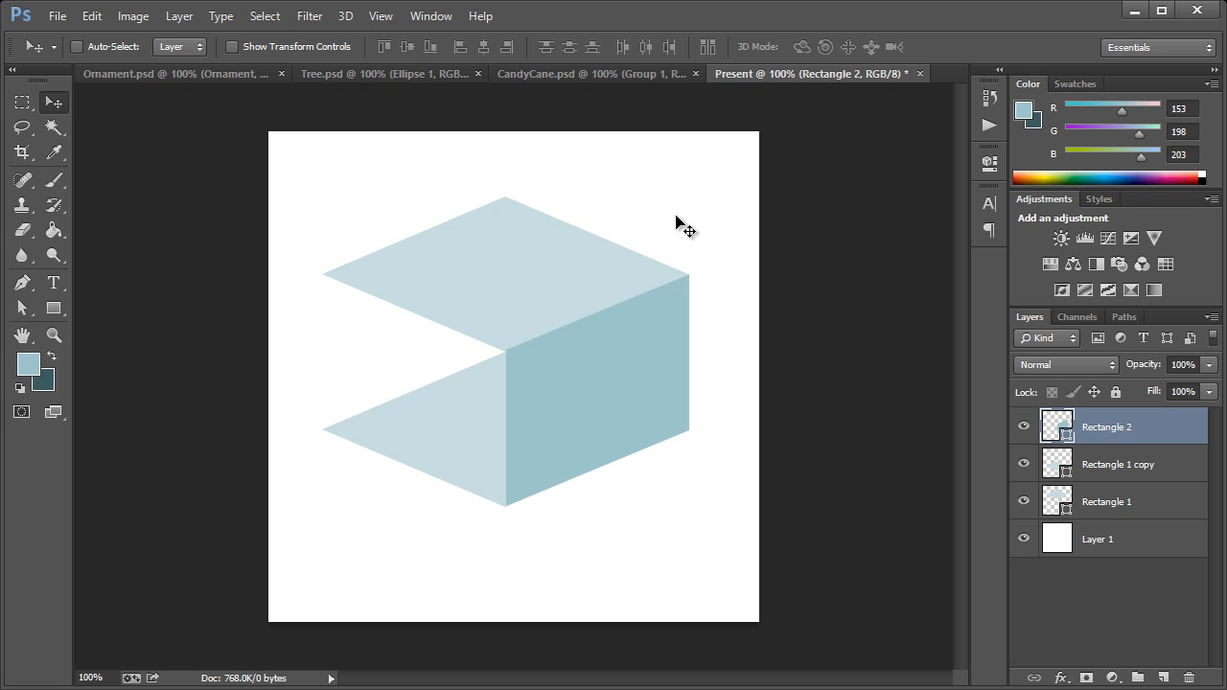
# Step: Duplicate the right face, flip the copy, and place it as the box's left face
pyautogui.rightClick(1110, 431)
pyautogui.click(910, 316)
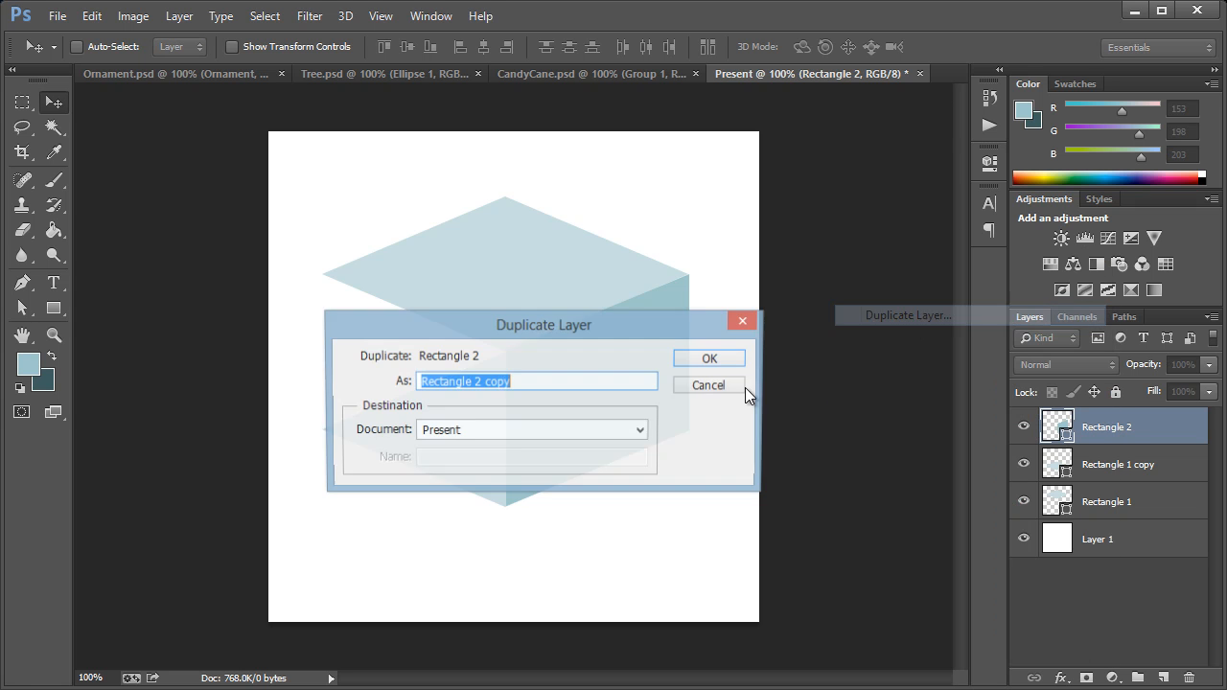
pyautogui.click(707, 360)
pyautogui.click(84, 17)
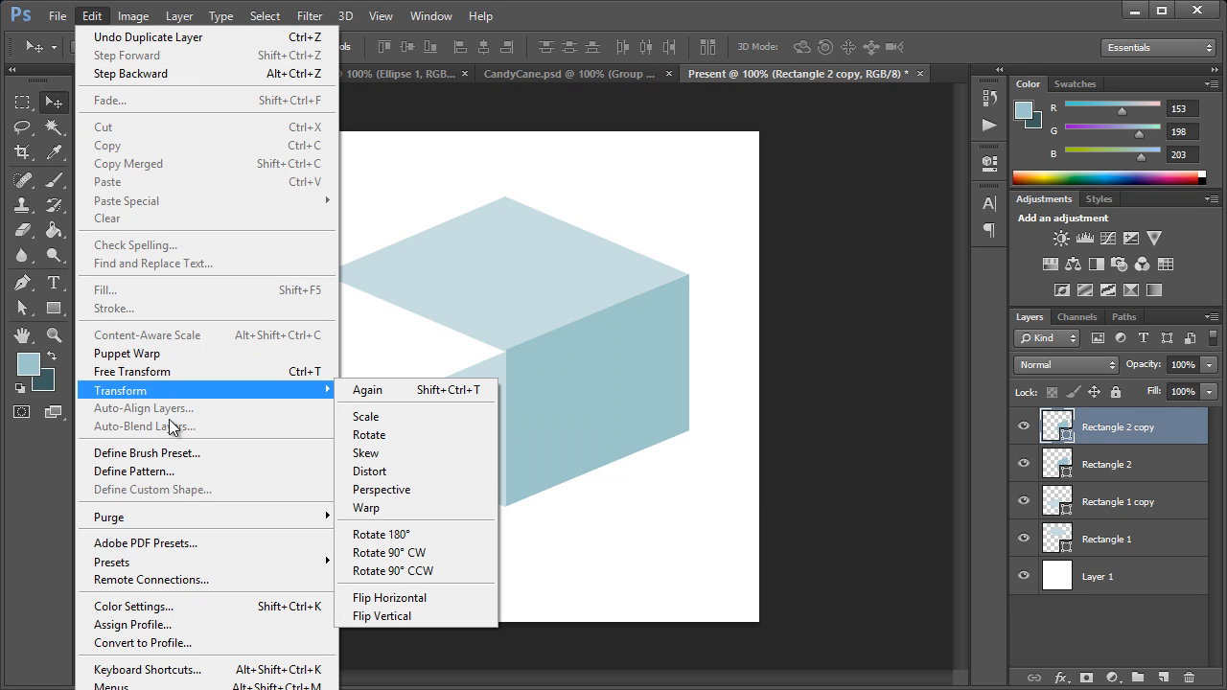
pyautogui.click(413, 608)
pyautogui.moveTo(607, 398); pyautogui.dragTo(423, 392)
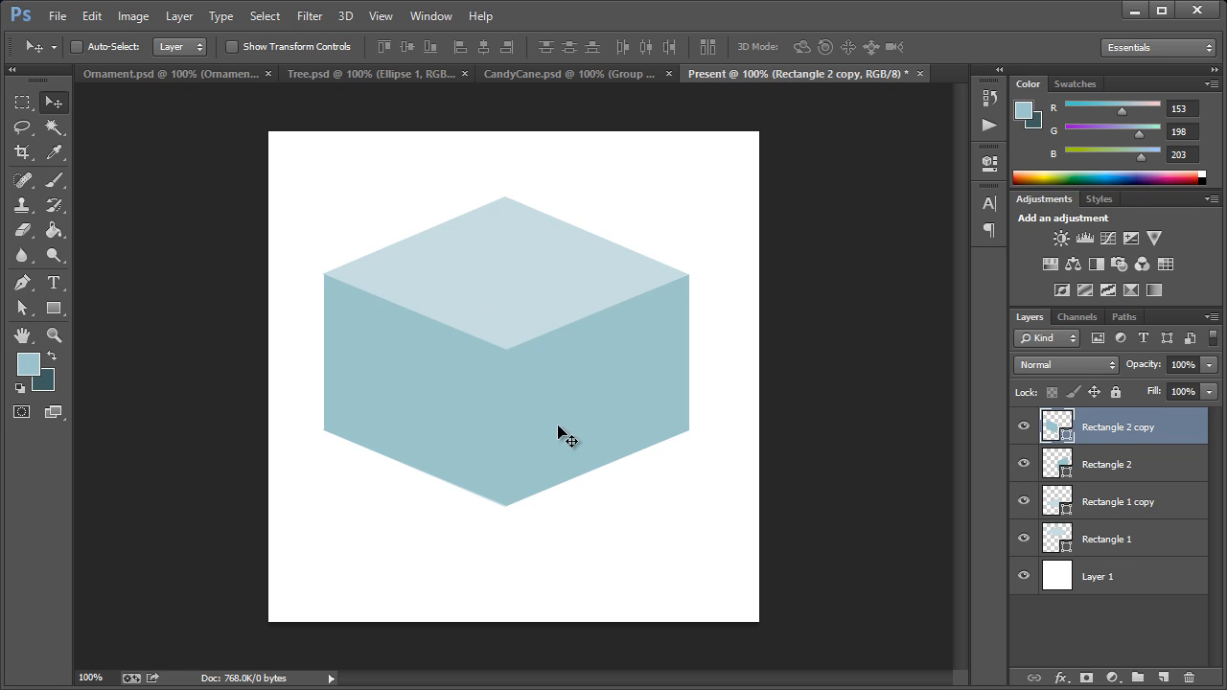
# Step: Lower the box's front bottom corner by about 20 px and its rear top corner slightly, adjusting the anchor points directly
pyautogui.click(14, 309)
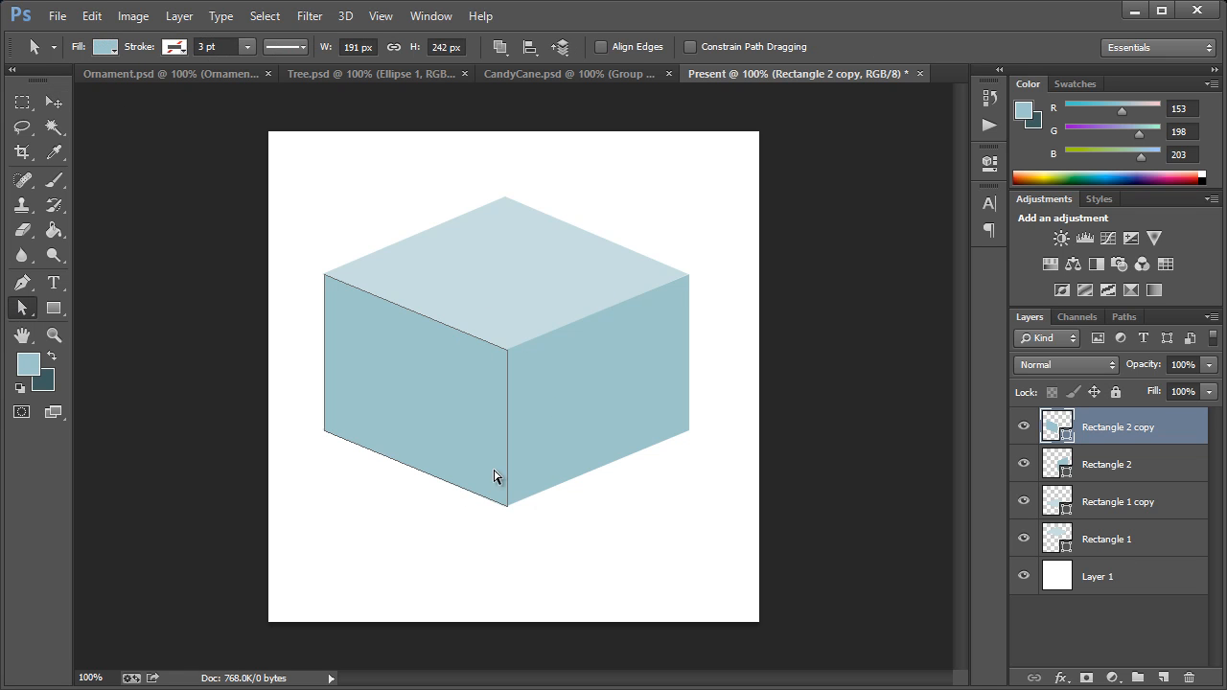
pyautogui.moveTo(568, 542); pyautogui.dragTo(506, 526)
pyautogui.moveTo(486, 184)
pyautogui.mouseDown()
pyautogui.moveTo(522, 203)
pyautogui.moveTo(506, 208)
pyautogui.mouseUp()
pyautogui.click(550, 194)
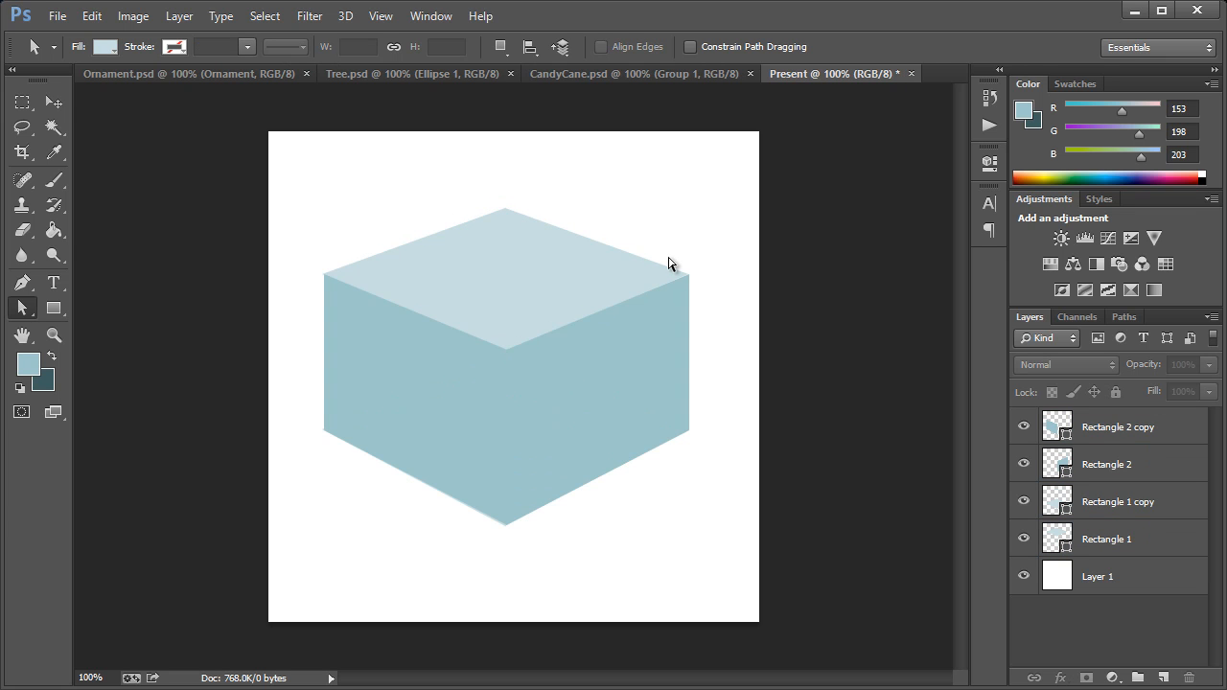
# Step: Recolor the box's left face with the top face's light blue, c4dee1
pyautogui.click(1058, 465)
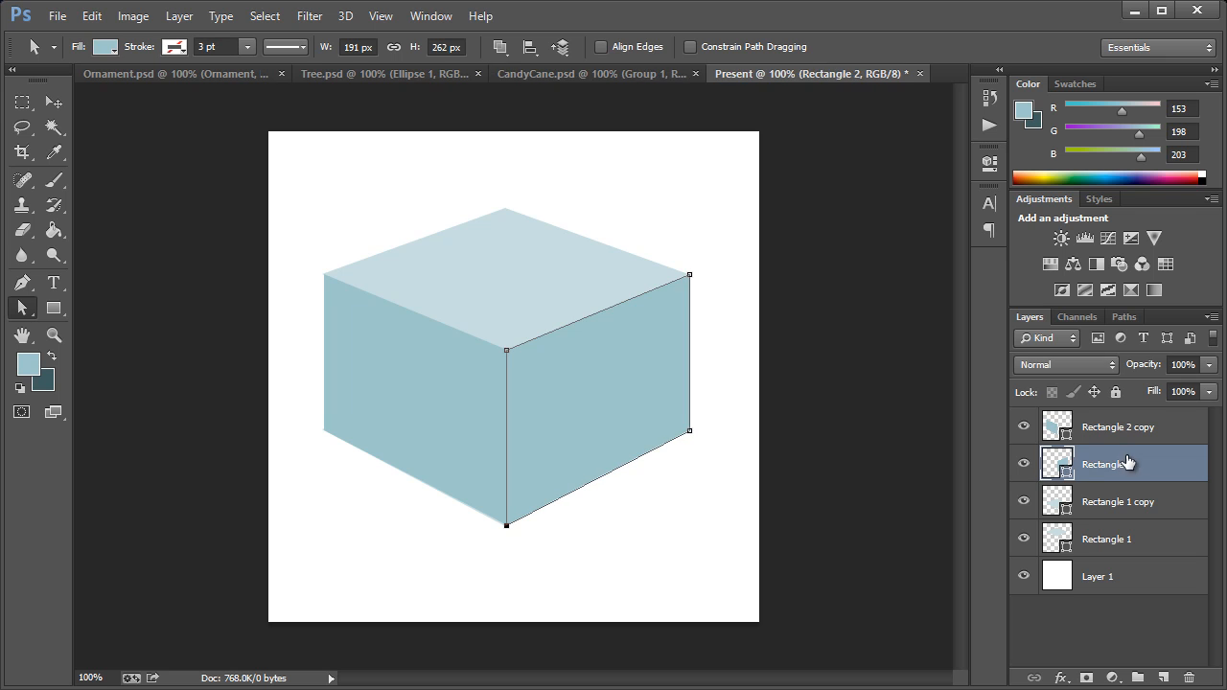
pyautogui.click(1051, 428)
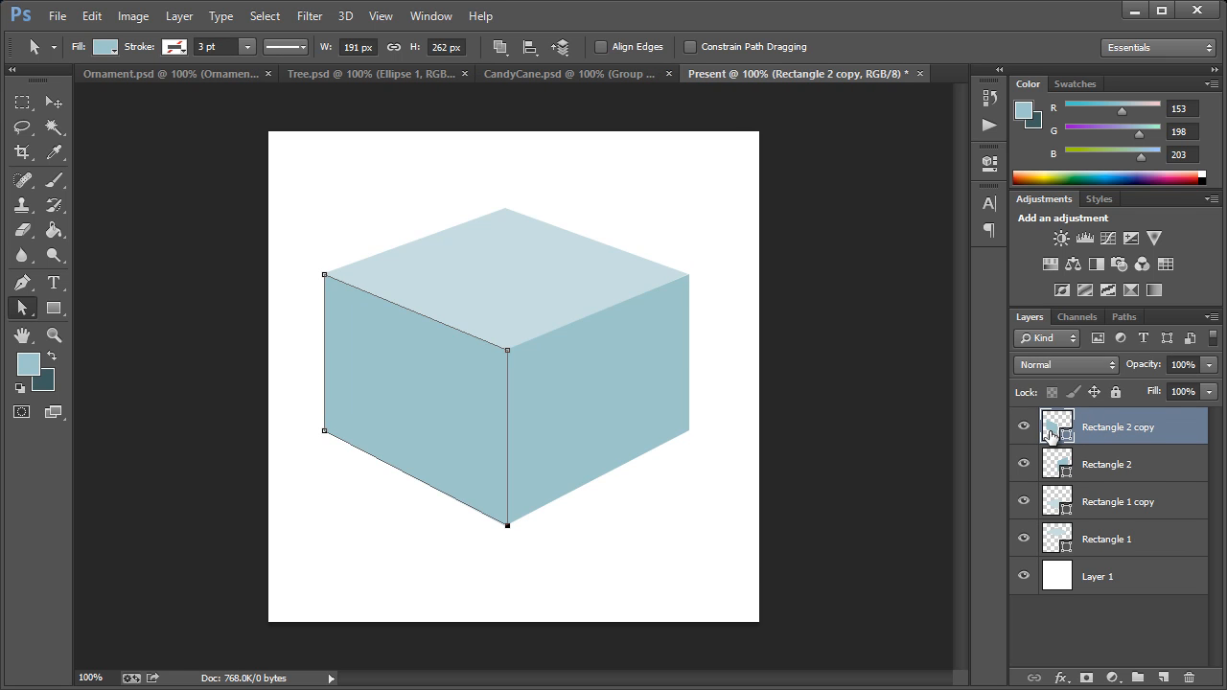
pyautogui.doubleClick(1052, 434)
pyautogui.click(543, 298)
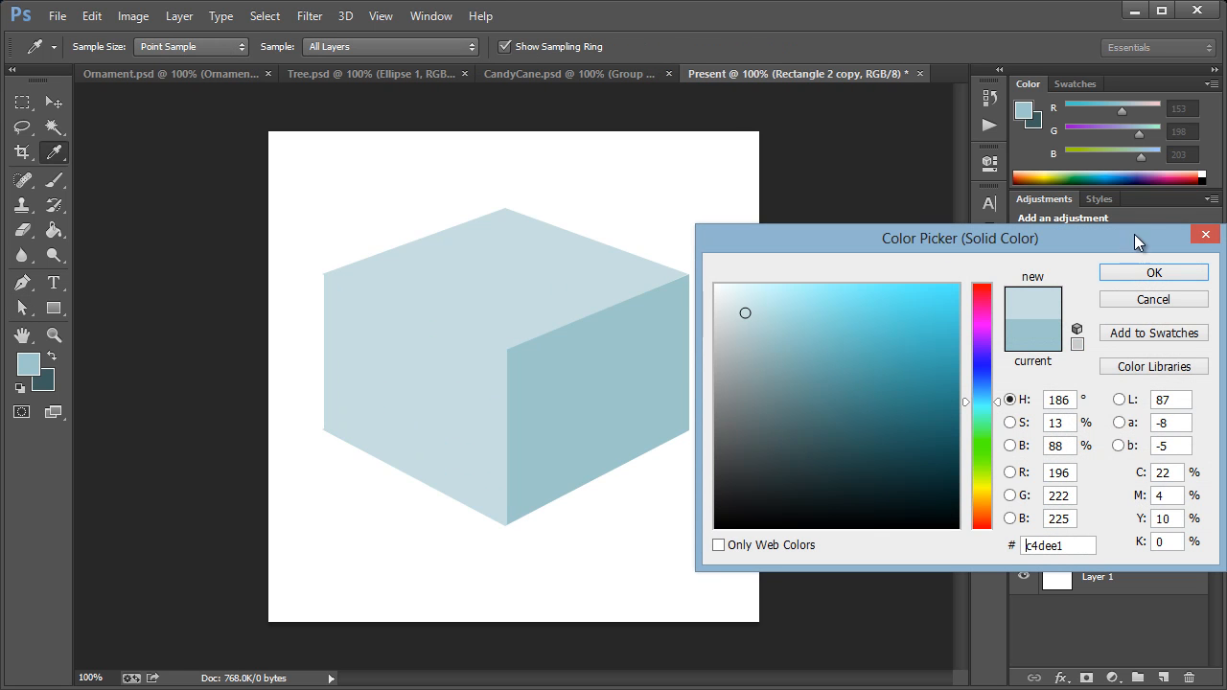
pyautogui.click(1154, 273)
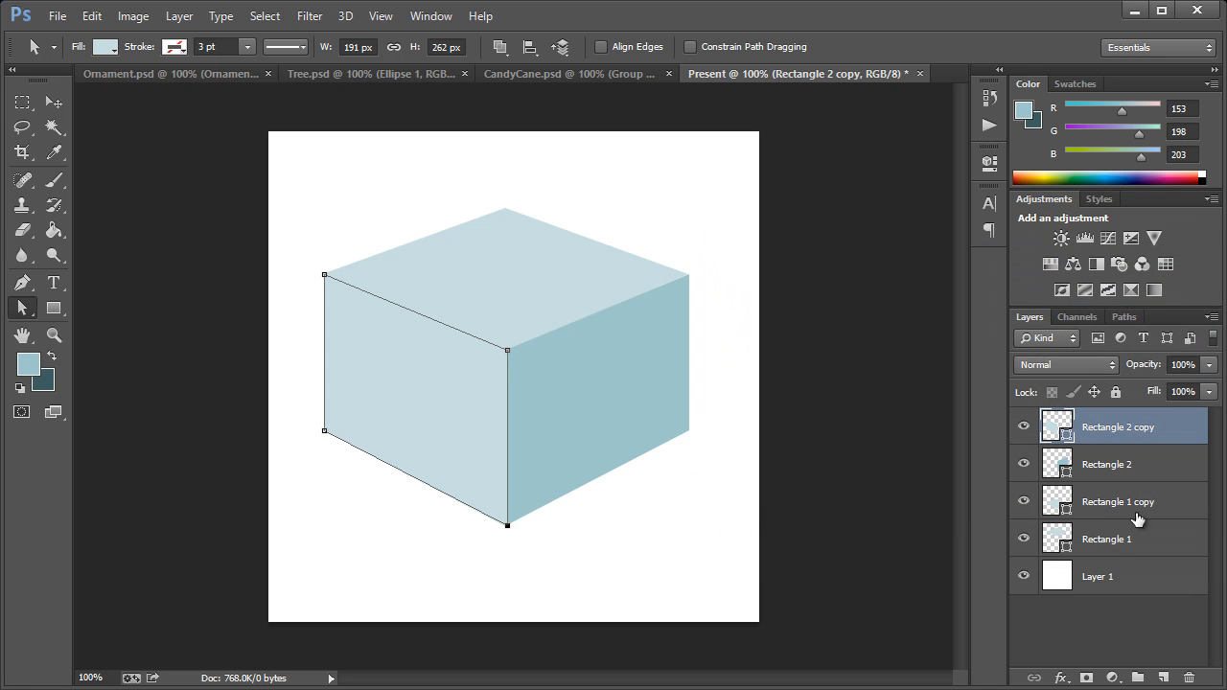
# Step: Group the four rectangle layers that form the box and name the group Box
pyautogui.keyDown('shift'); pyautogui.click(1134, 542); pyautogui.keyUp('shift')
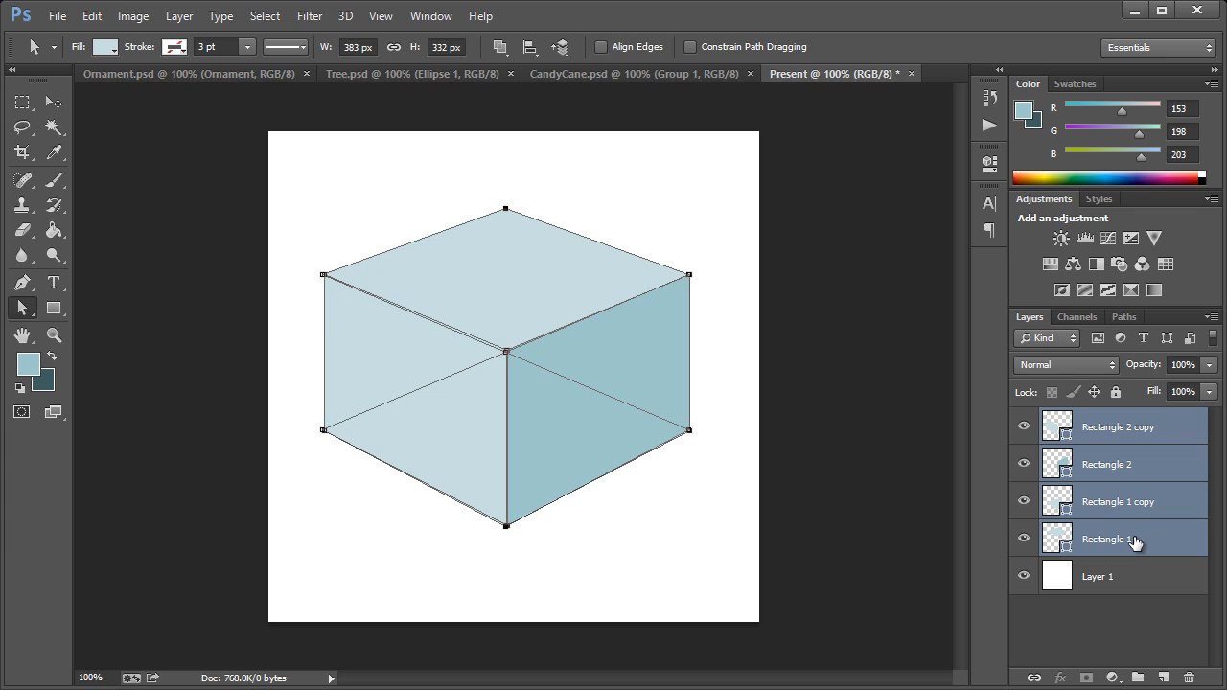
pyautogui.hotkey('ctrl', 'g')
pyautogui.doubleClick(1099, 420)
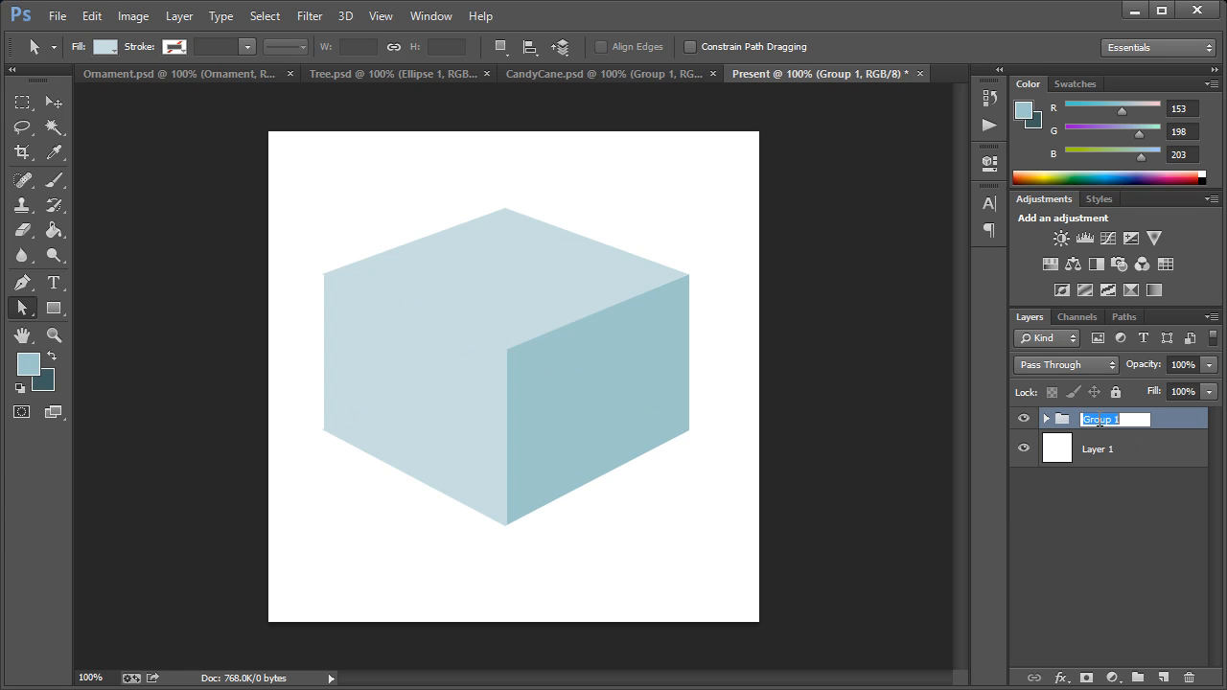
pyautogui.write('Box')
pyautogui.press('Return')
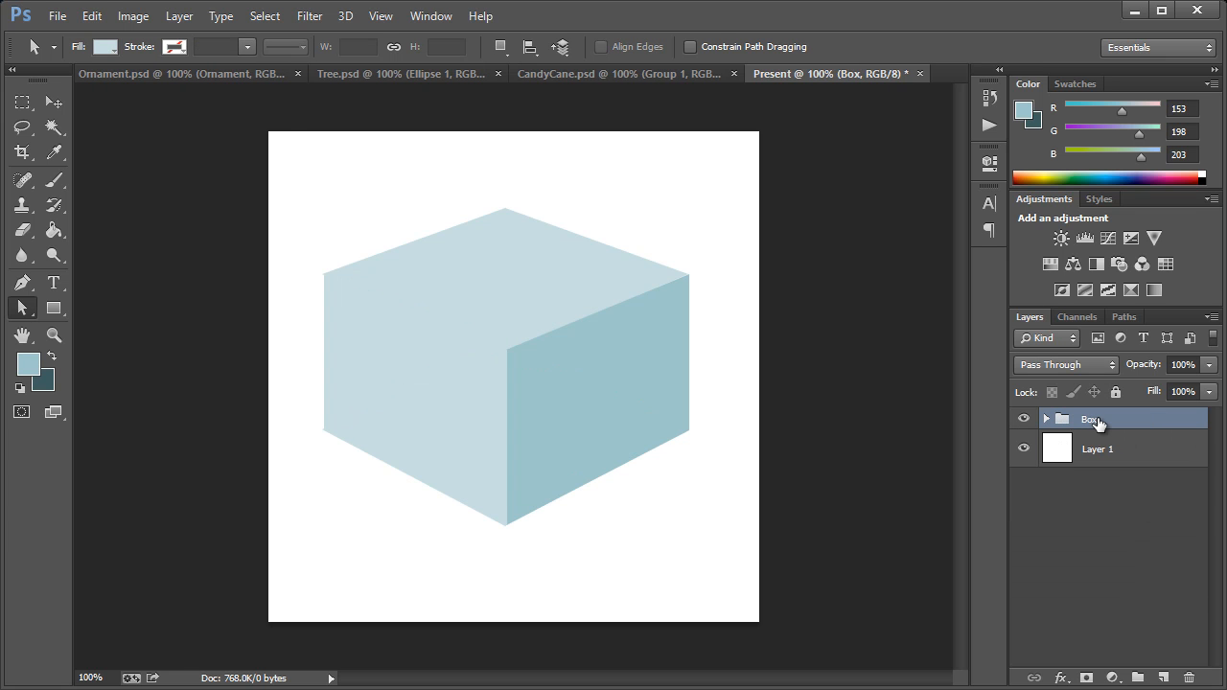
# Step: Add an 18 px stroke layer style around the outside of the Box group
pyautogui.doubleClick(1204, 424)
pyautogui.moveTo(887, 232); pyautogui.dragTo(788, 230)
pyautogui.moveTo(635, 224); pyautogui.dragTo(796, 173)
pyautogui.click(604, 336)
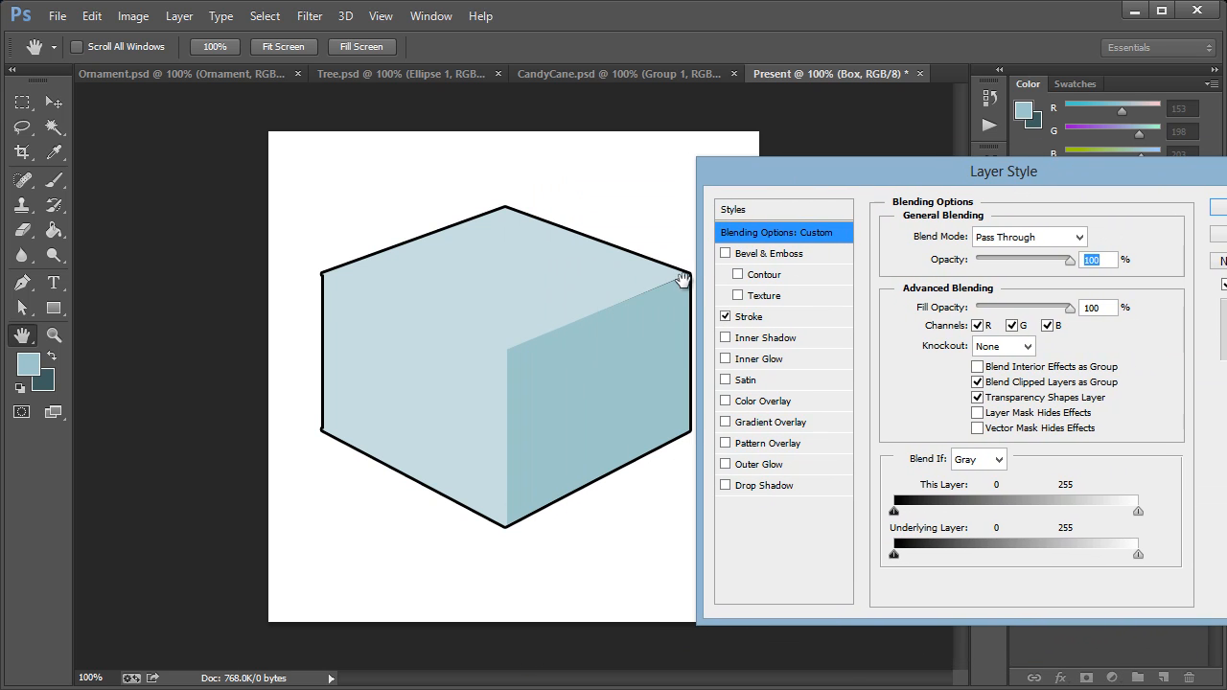
pyautogui.click(748, 316)
pyautogui.moveTo(966, 236); pyautogui.dragTo(975, 240)
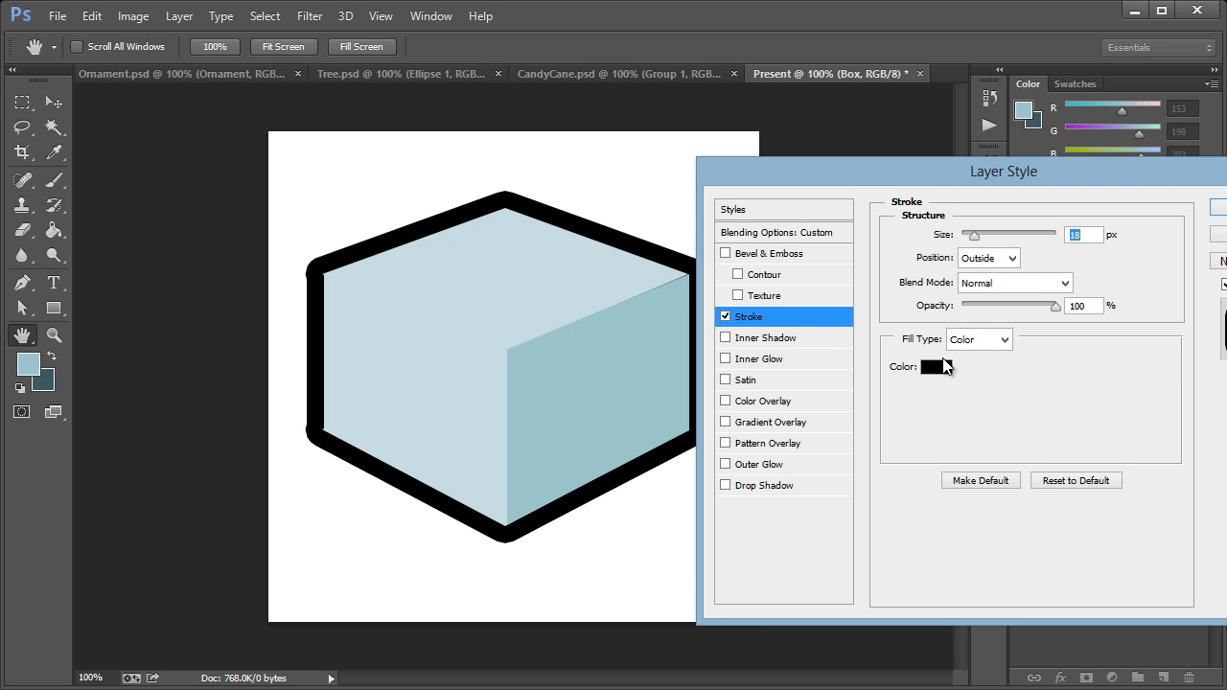
# Step: Set the Box group's stroke color to the dark background color 395d61 and apply the layer style
pyautogui.click(937, 368)
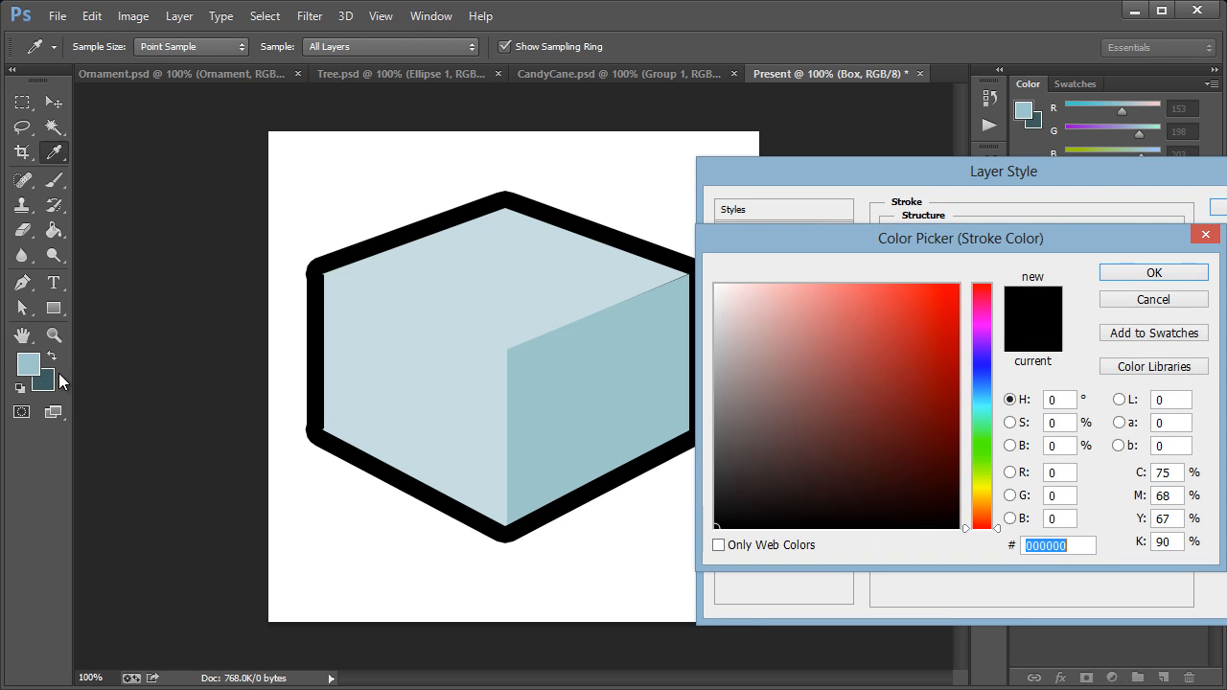
pyautogui.click(50, 386)
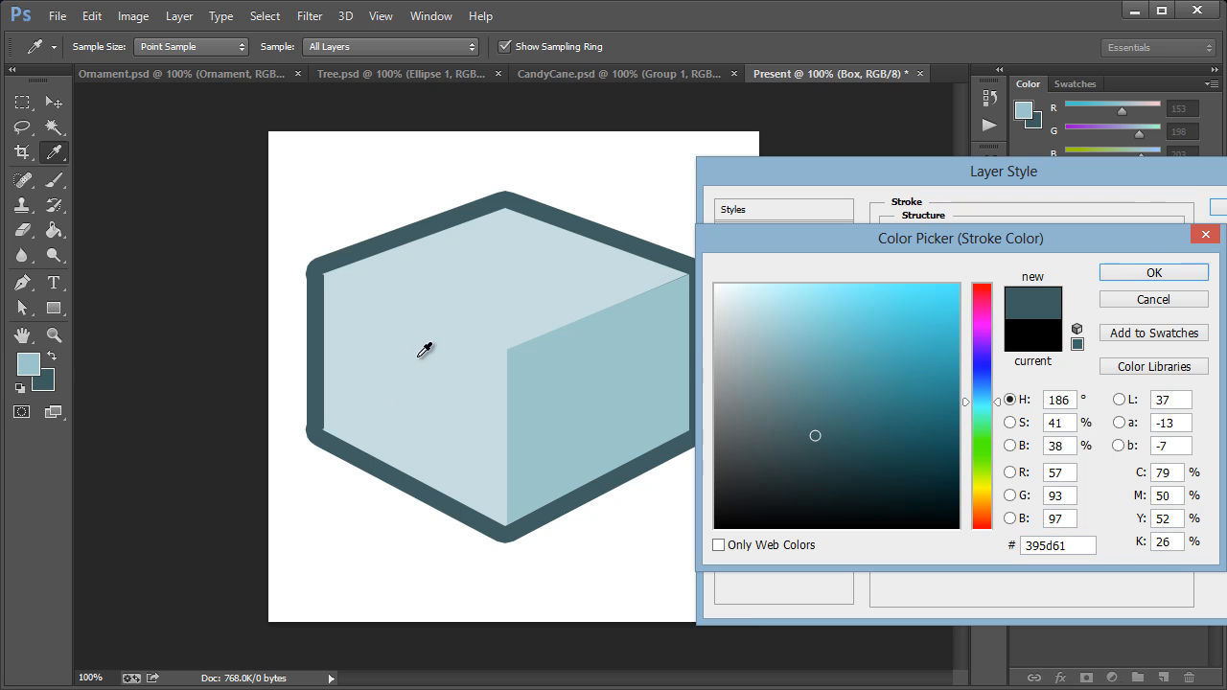
pyautogui.click(1152, 270)
pyautogui.moveTo(1051, 181); pyautogui.dragTo(935, 182)
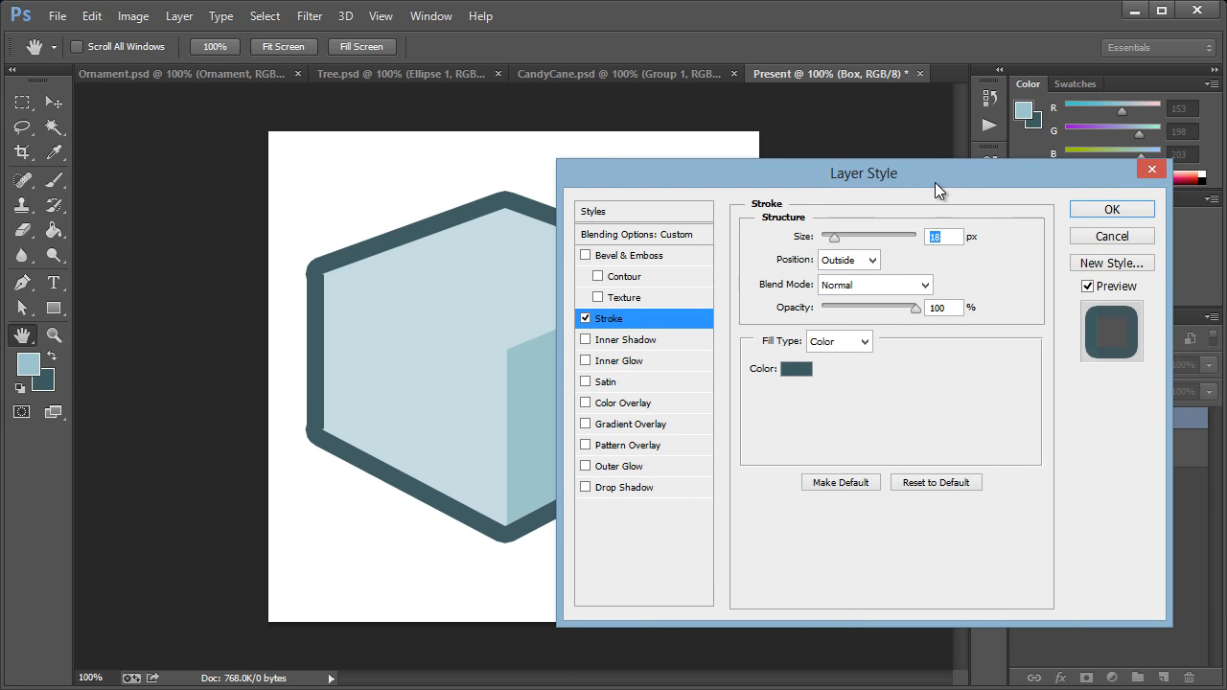
pyautogui.click(1110, 207)
# Step: Lower the front corner anchor of the box's top face, making the shape about 172 px tall
pyautogui.click(53, 335)
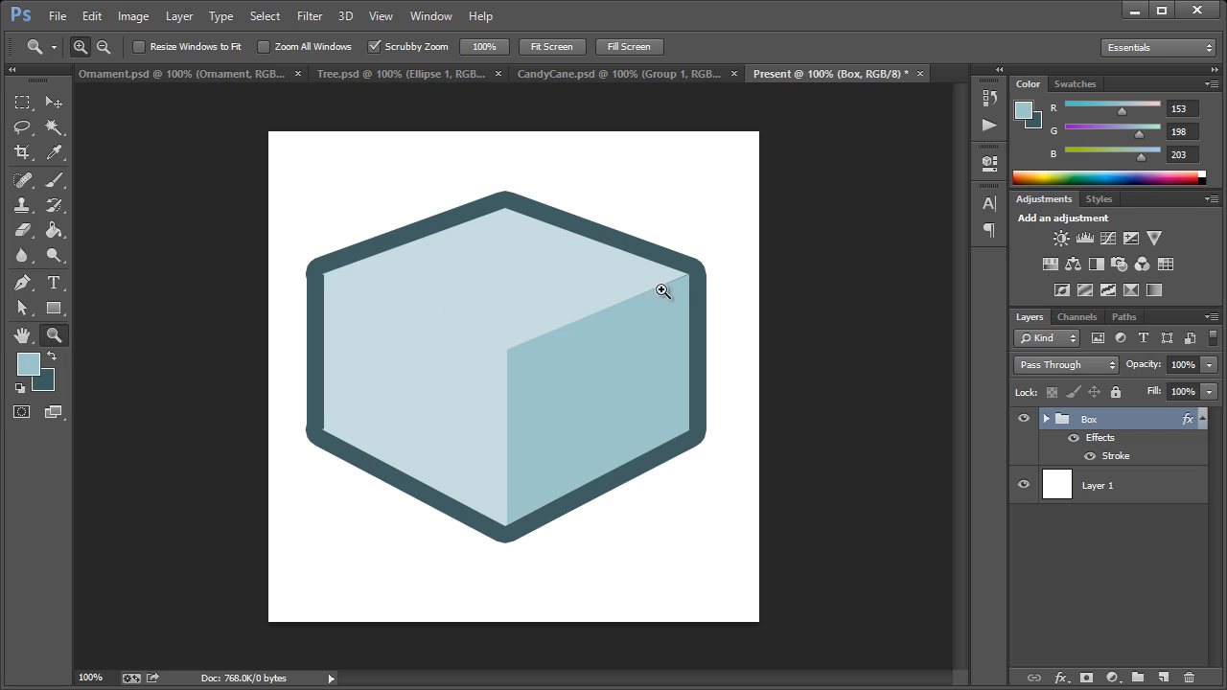
pyautogui.click(22, 307)
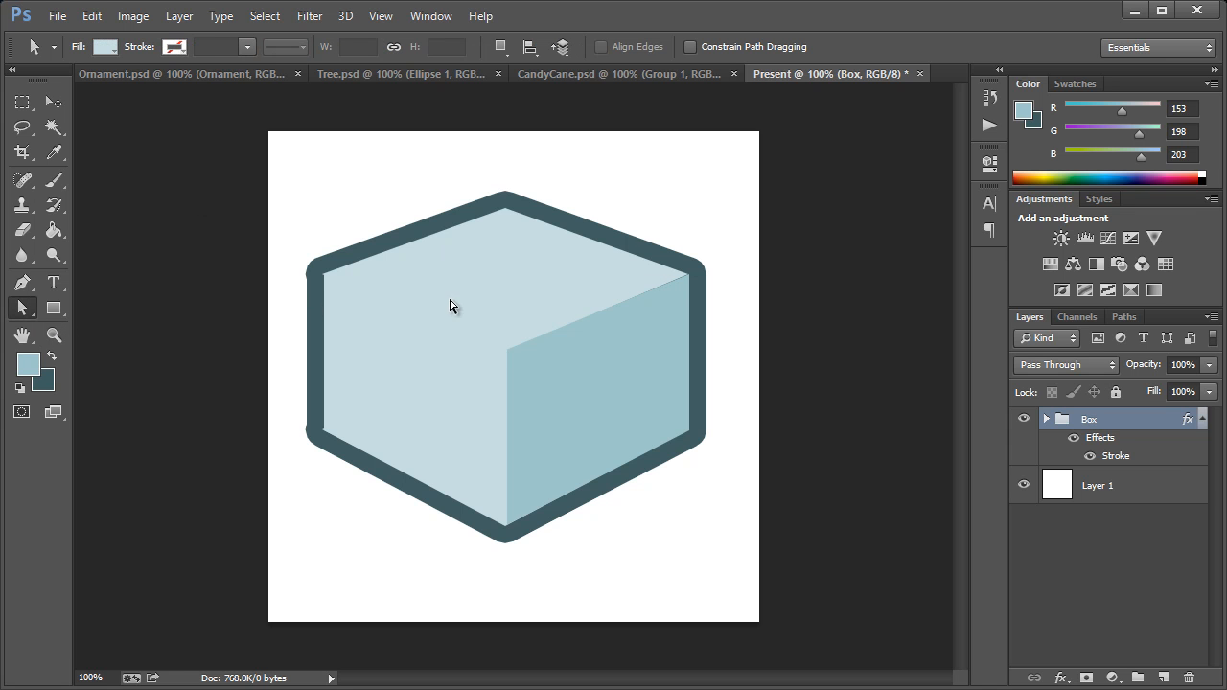
pyautogui.click(512, 297)
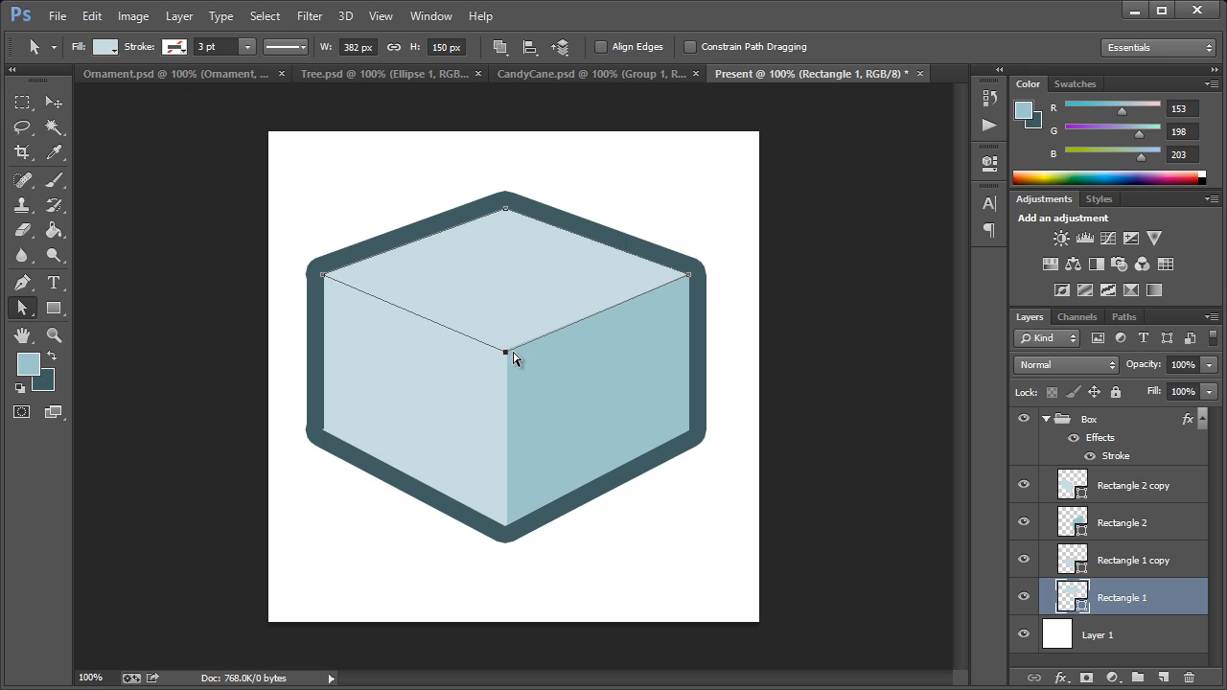
pyautogui.press('Down')
pyautogui.press('Down')
pyautogui.press('Down')
pyautogui.press('Down')
pyautogui.press('Down')
pyautogui.press('Down')
pyautogui.press('Down')
pyautogui.press('Down')
pyautogui.press('Down')
pyautogui.press('Down')
pyautogui.press('Down')
pyautogui.press('Down')
pyautogui.press('Down')
pyautogui.press('Down')
pyautogui.press('Down')
pyautogui.press('Down')
pyautogui.press('Down')
pyautogui.press('Down')
pyautogui.press('Down')
pyautogui.press('Down')
pyautogui.click(632, 329)
pyautogui.click(58, 108)
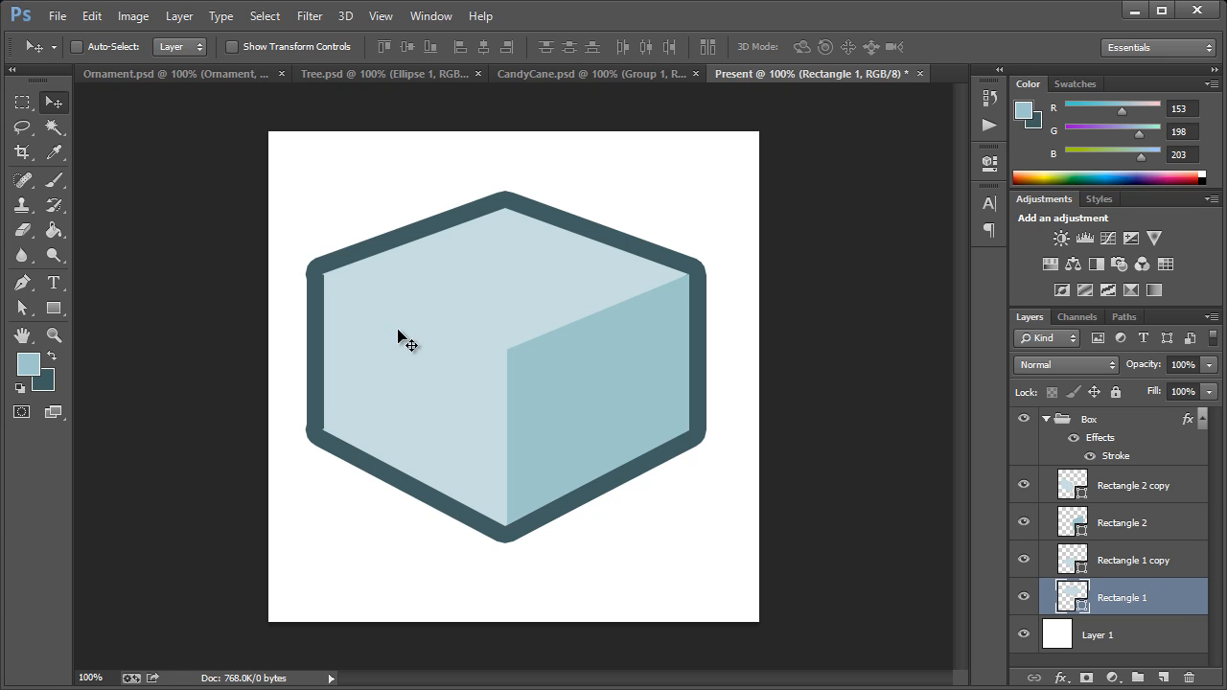
# Step: Draw a 35 × 173 px vertical rectangle on the right face and move its layer above the Box group
pyautogui.click(57, 308)
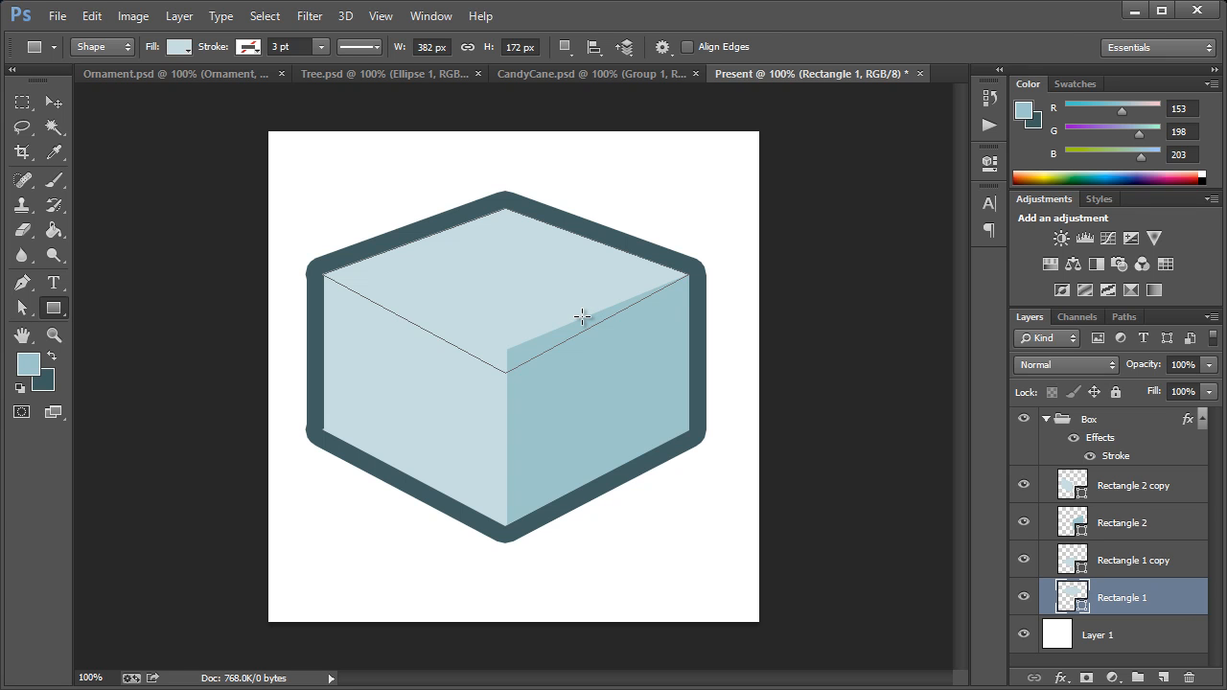
pyautogui.moveTo(582, 319); pyautogui.dragTo(616, 484)
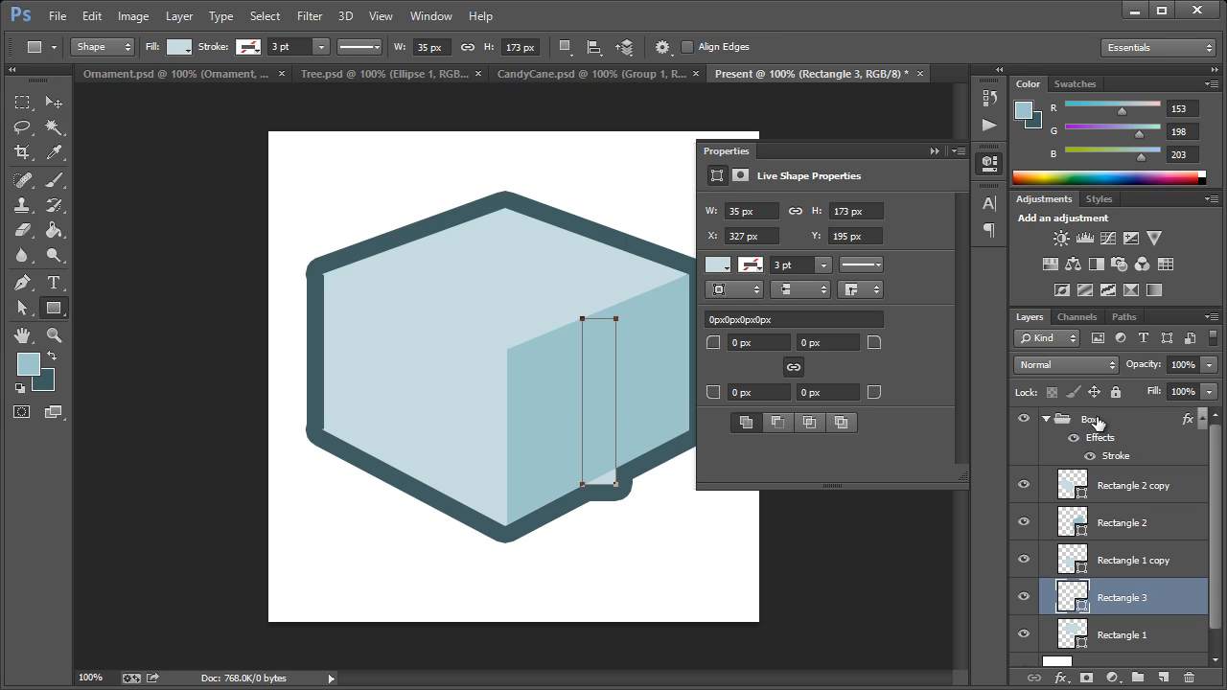
pyautogui.moveTo(1120, 599); pyautogui.dragTo(1114, 416)
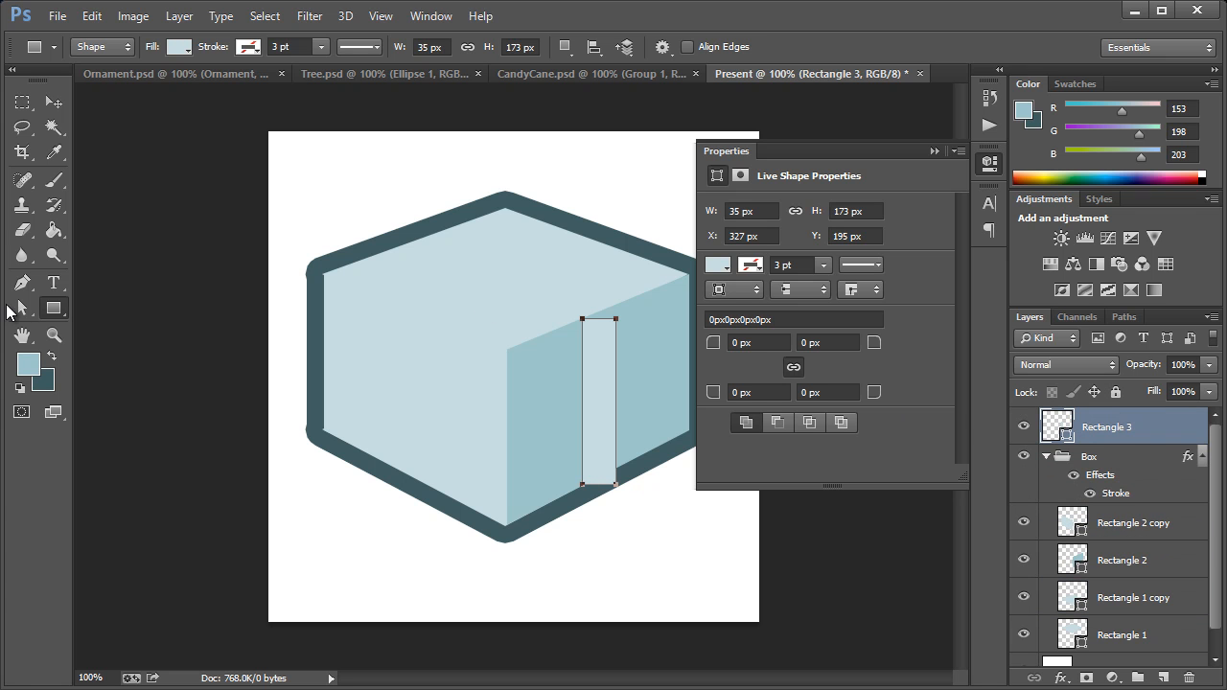
# Step: Fill the narrow ribbon rectangle with the darker blue 77a8ad
pyautogui.doubleClick(1060, 426)
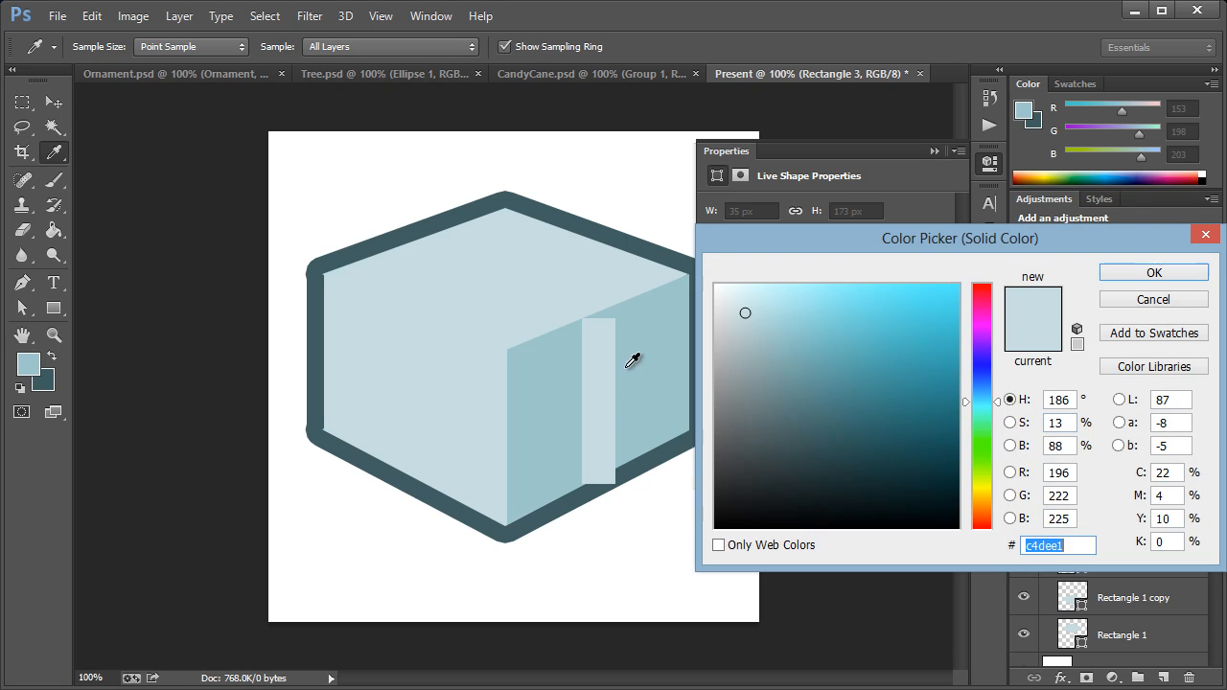
pyautogui.click(645, 354)
pyautogui.click(791, 362)
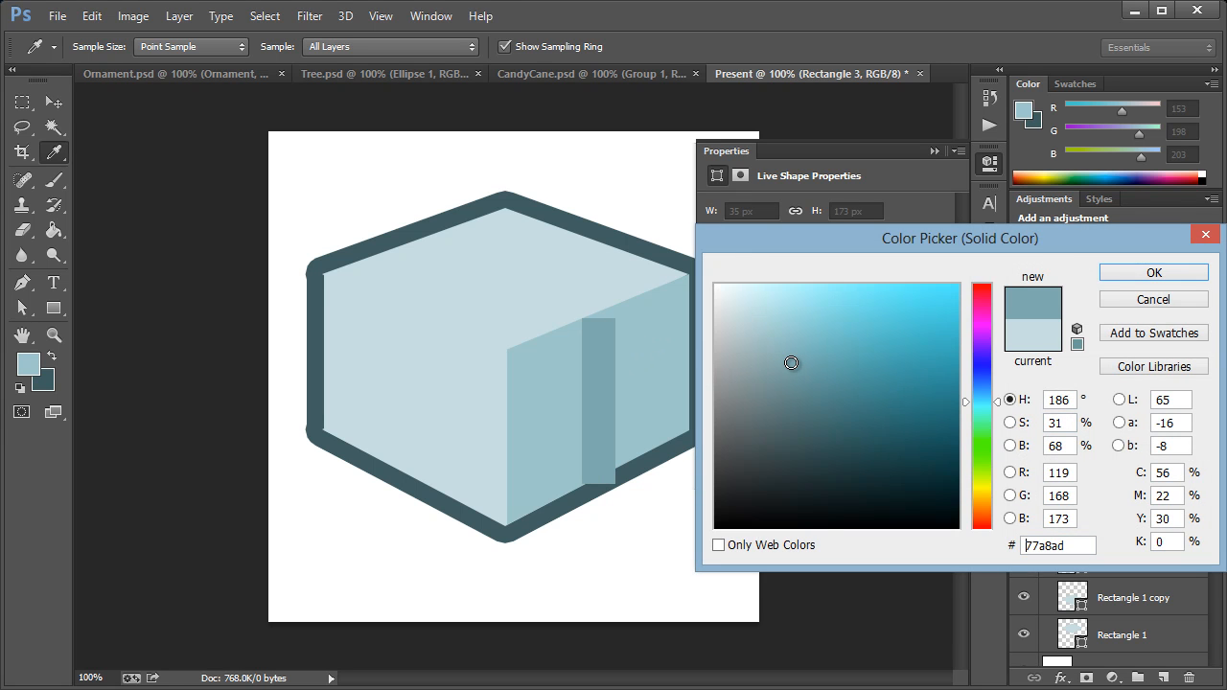
pyautogui.click(1145, 274)
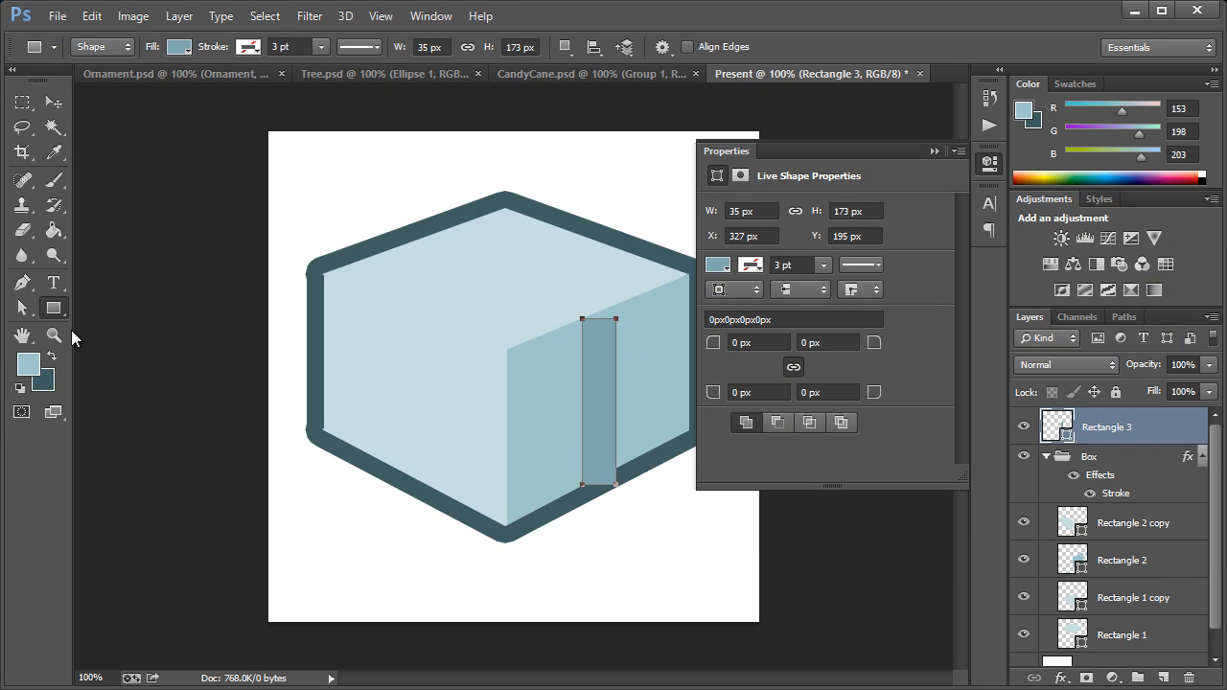
# Step: Skew the ribbon rectangle vertically by -20.38° to follow the right face's upper edge
pyautogui.click(91, 15)
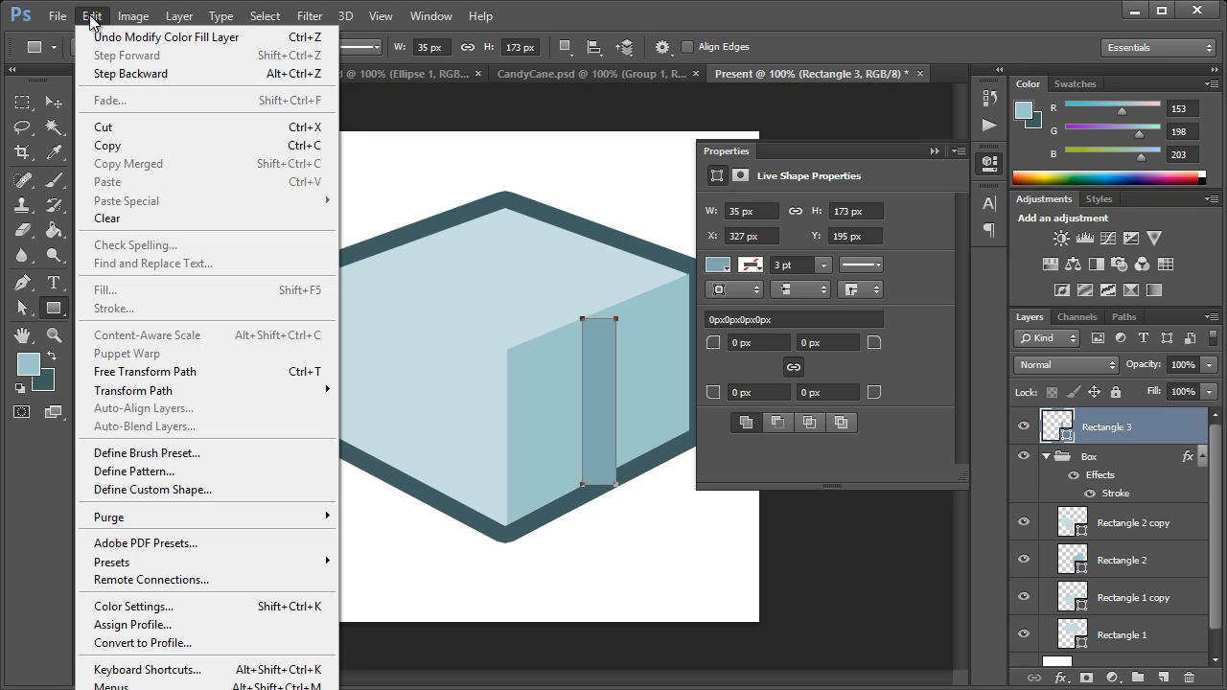
pyautogui.moveTo(150, 390)
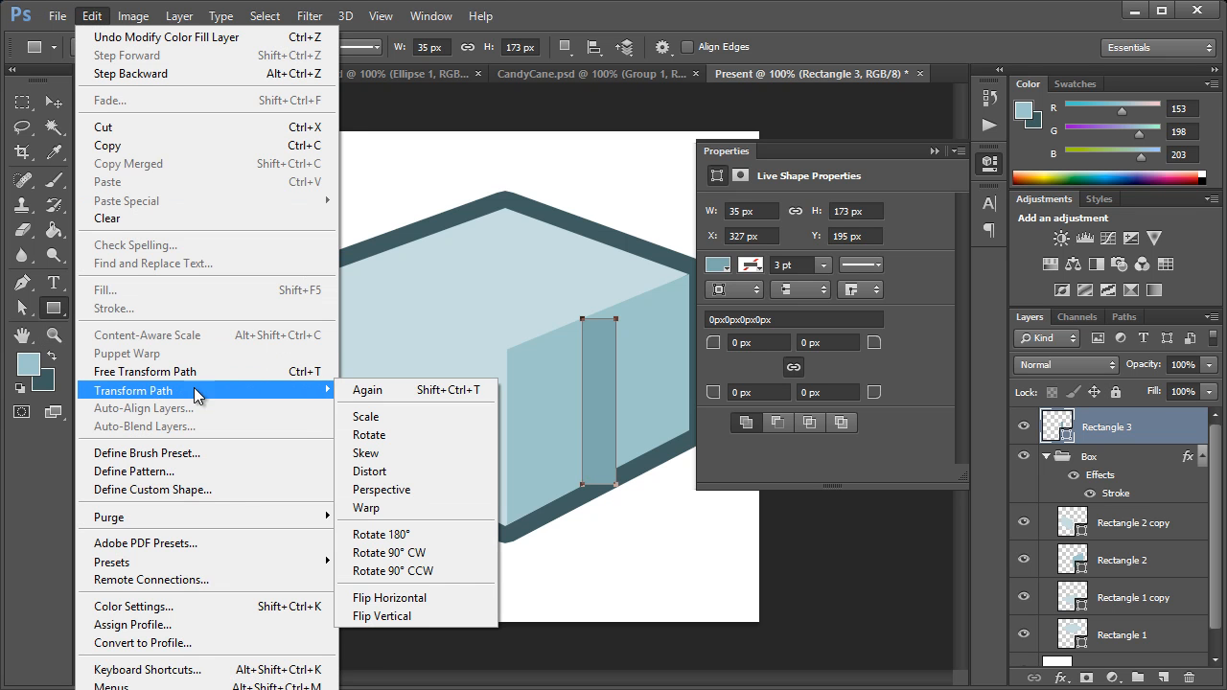
pyautogui.click(392, 452)
pyautogui.moveTo(615, 403); pyautogui.dragTo(617, 396)
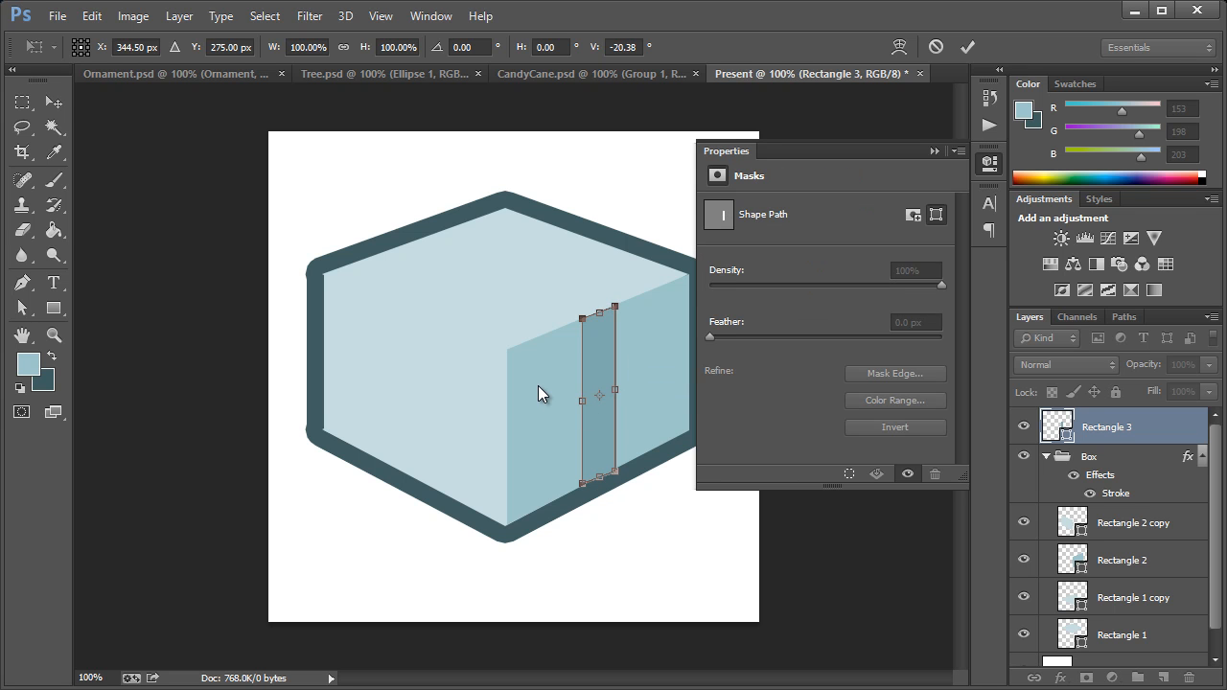
pyautogui.press('Return')
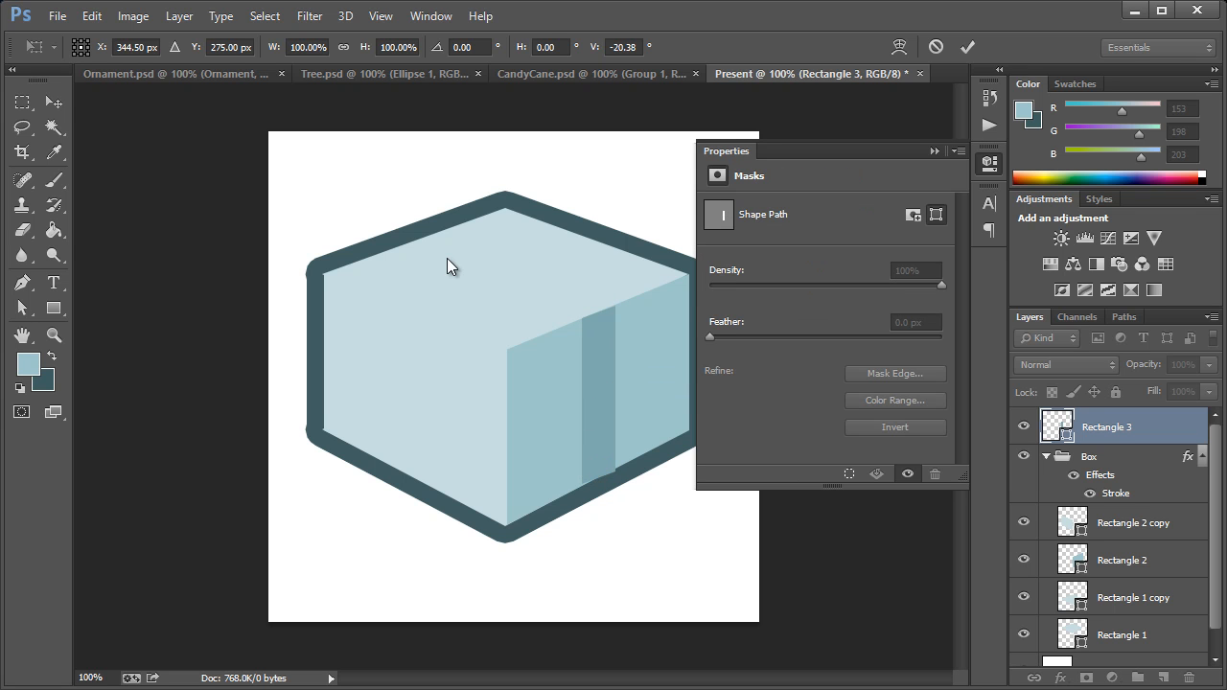
# Step: Raise the ribbon strip's upper right anchor by about 1 px to meet the right face's top edge
pyautogui.click(55, 338)
pyautogui.click(563, 292)
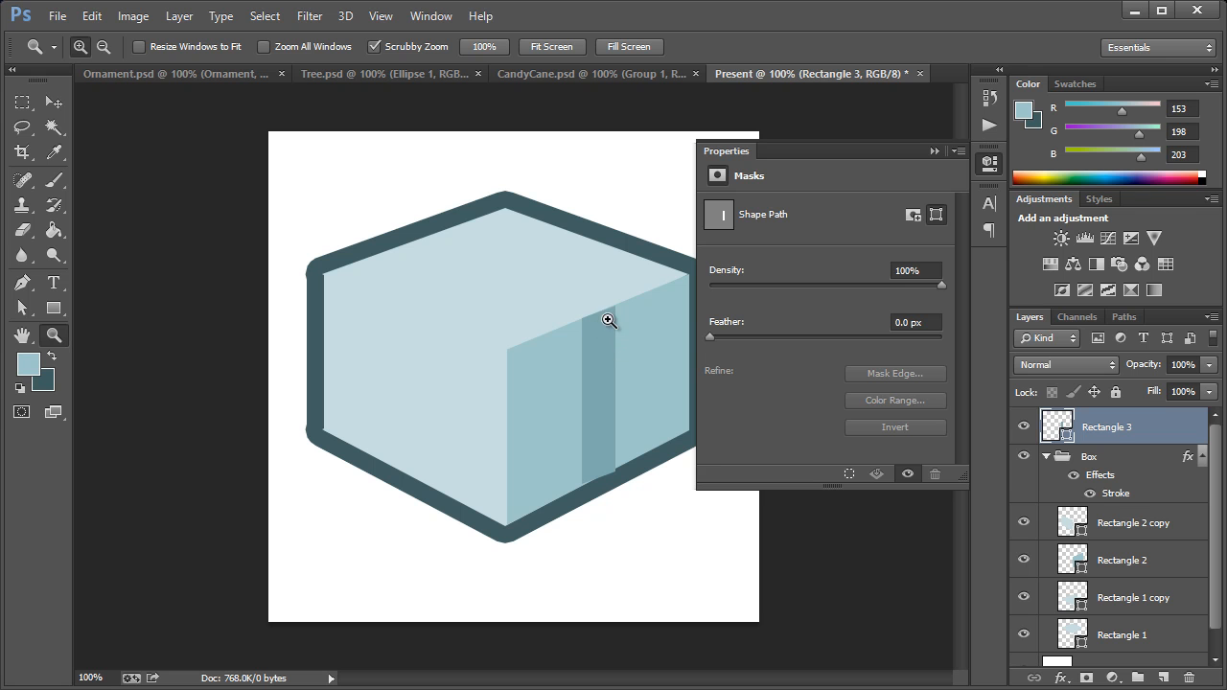
pyautogui.click(994, 171)
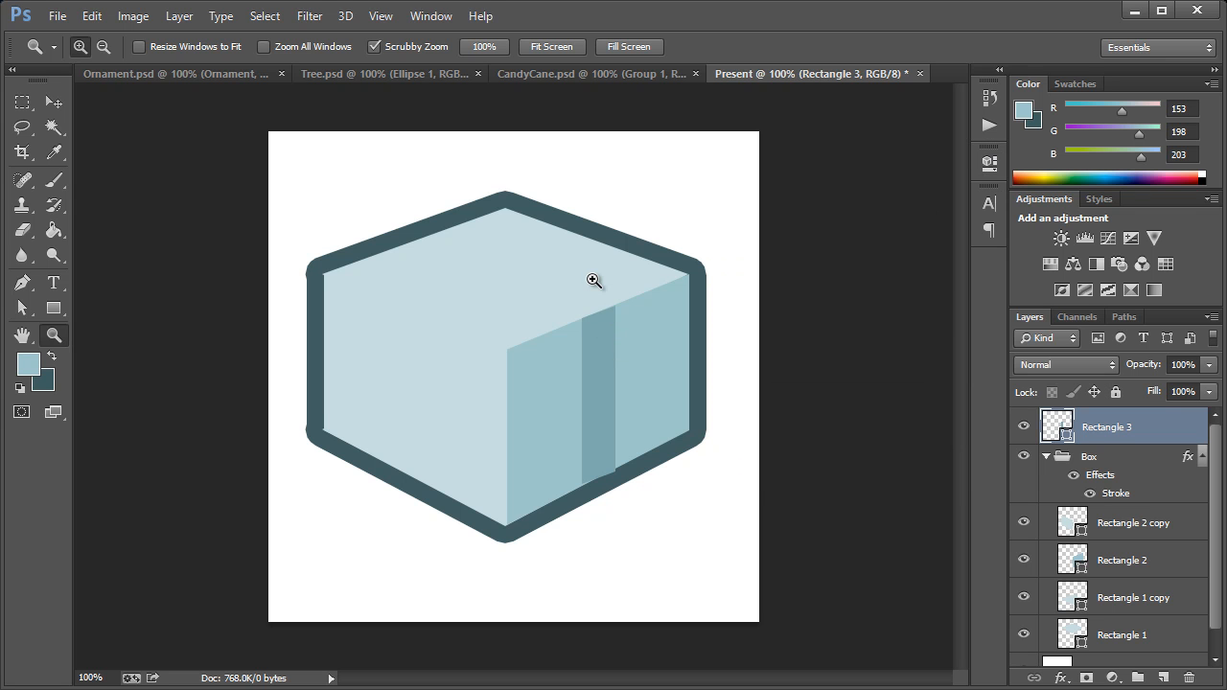
pyautogui.moveTo(604, 322); pyautogui.dragTo(712, 405)
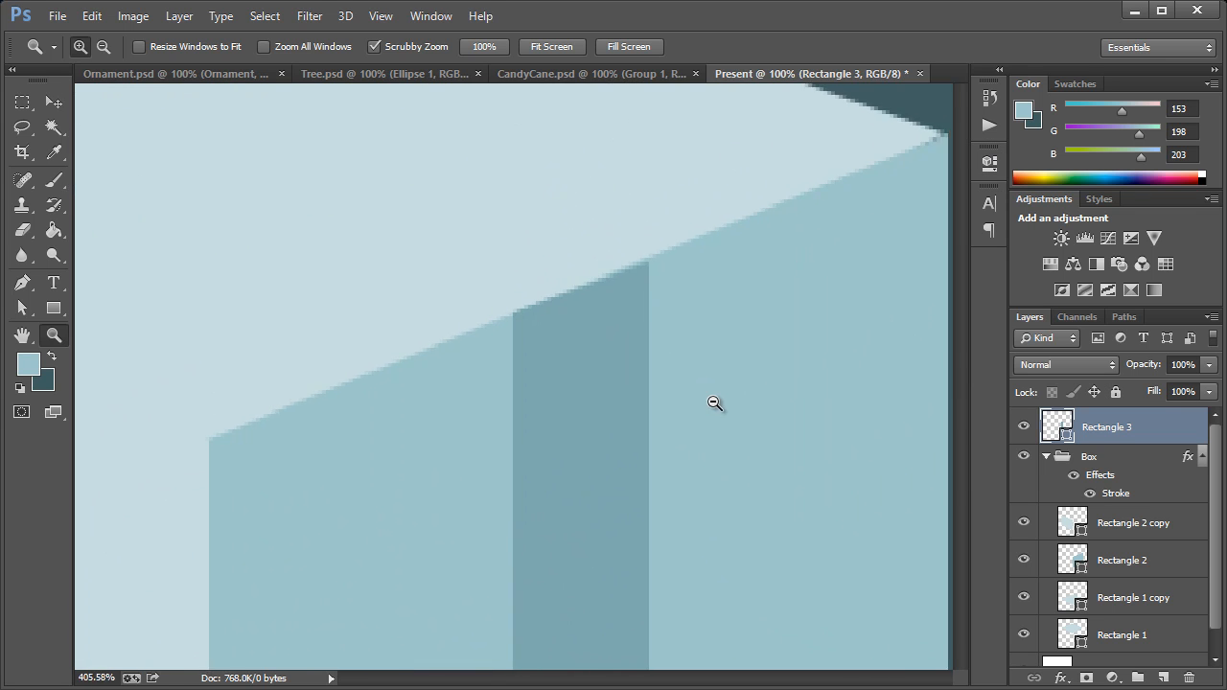
pyautogui.click(22, 307)
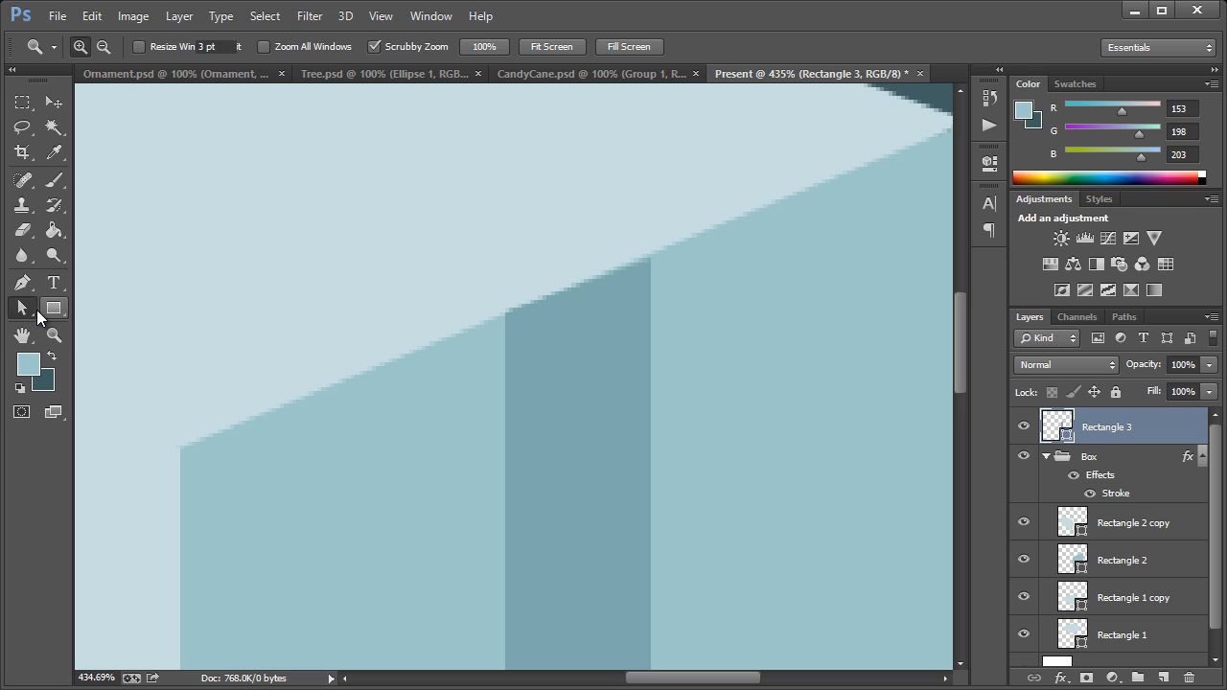
pyautogui.click(586, 323)
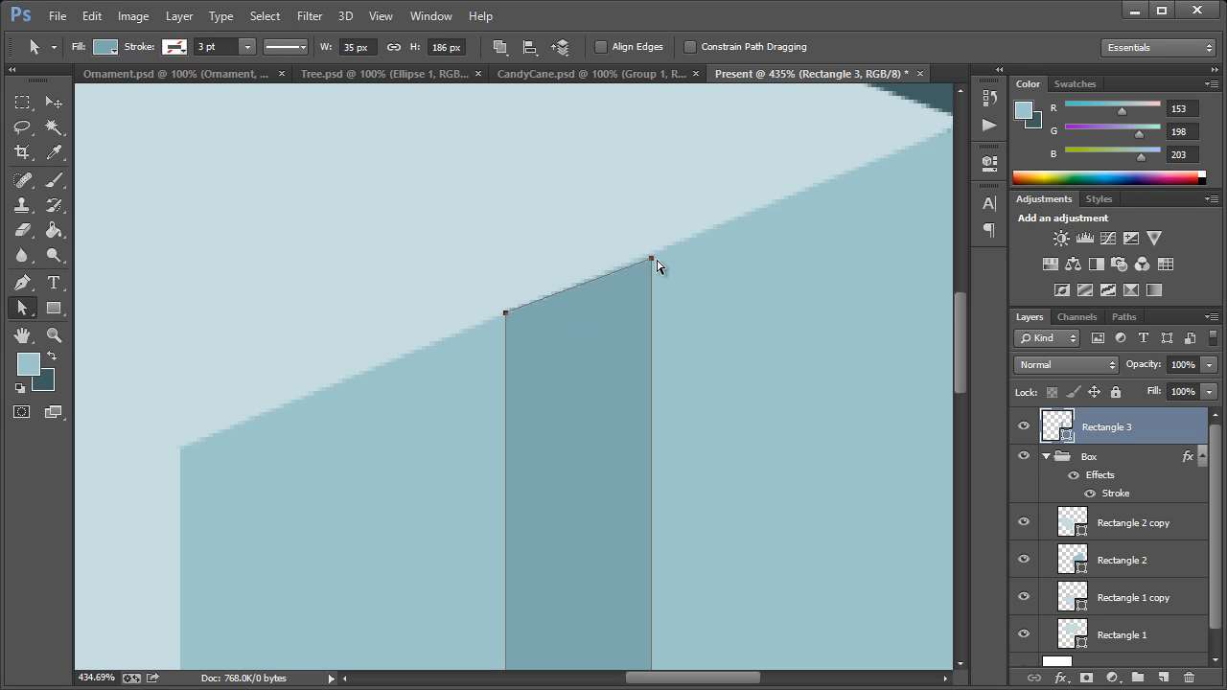
pyautogui.click(650, 255)
pyautogui.press('Up')
# Step: Lower the ribbon strip's bottom left anchor by about 2 px and raise its bottom right anchor by about 3 px to follow the outline
pyautogui.scroll(-5, 709, 367)
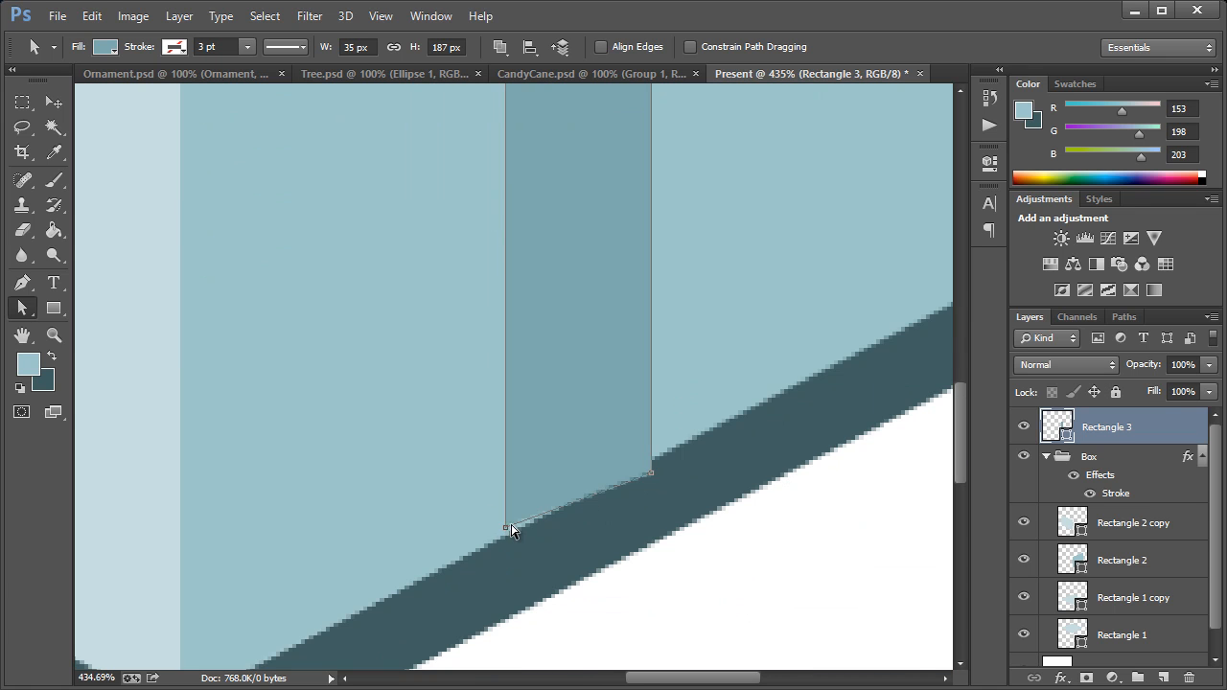
pyautogui.press('Down')
pyautogui.press('Down')
pyautogui.click(652, 475)
pyautogui.press('Up')
pyautogui.press('Up')
pyautogui.press('Up')
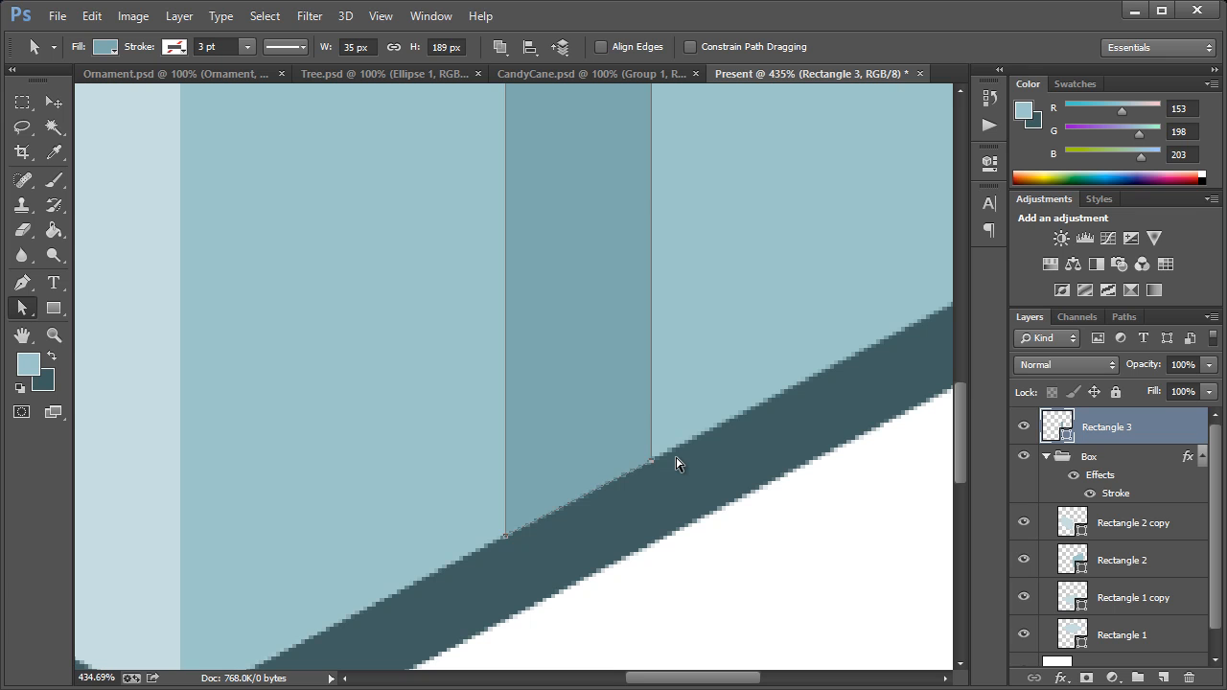
pyautogui.hotkey('ctrl', '1')
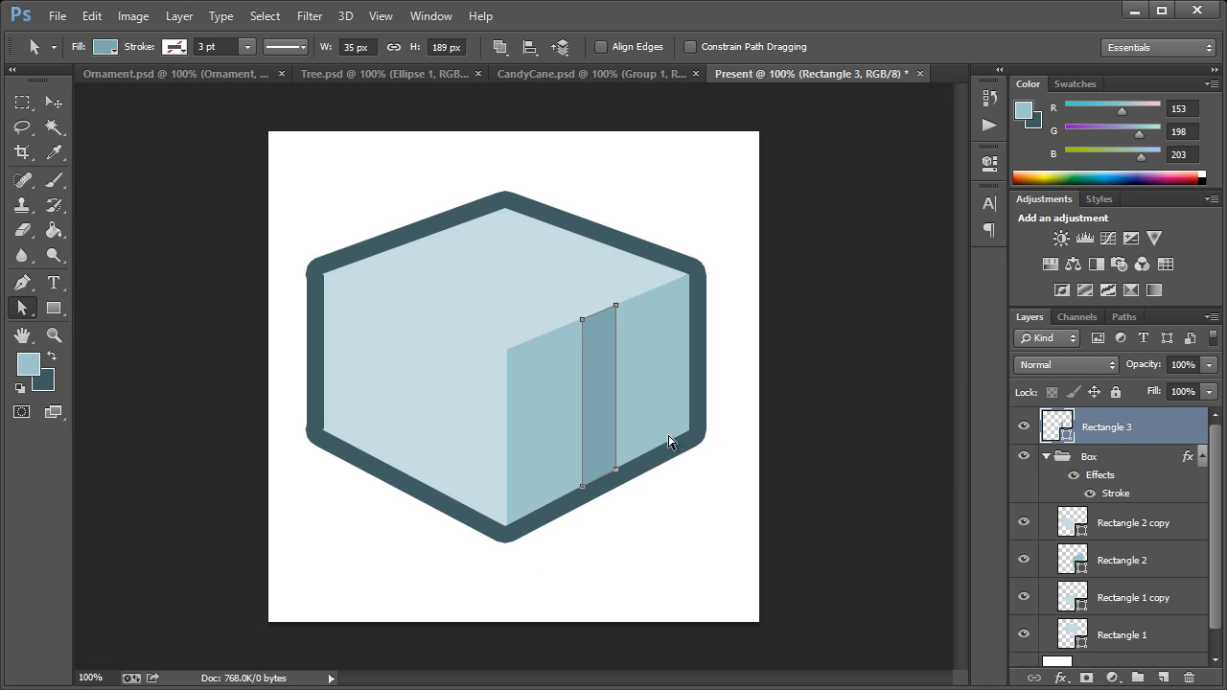
pyautogui.click(54, 103)
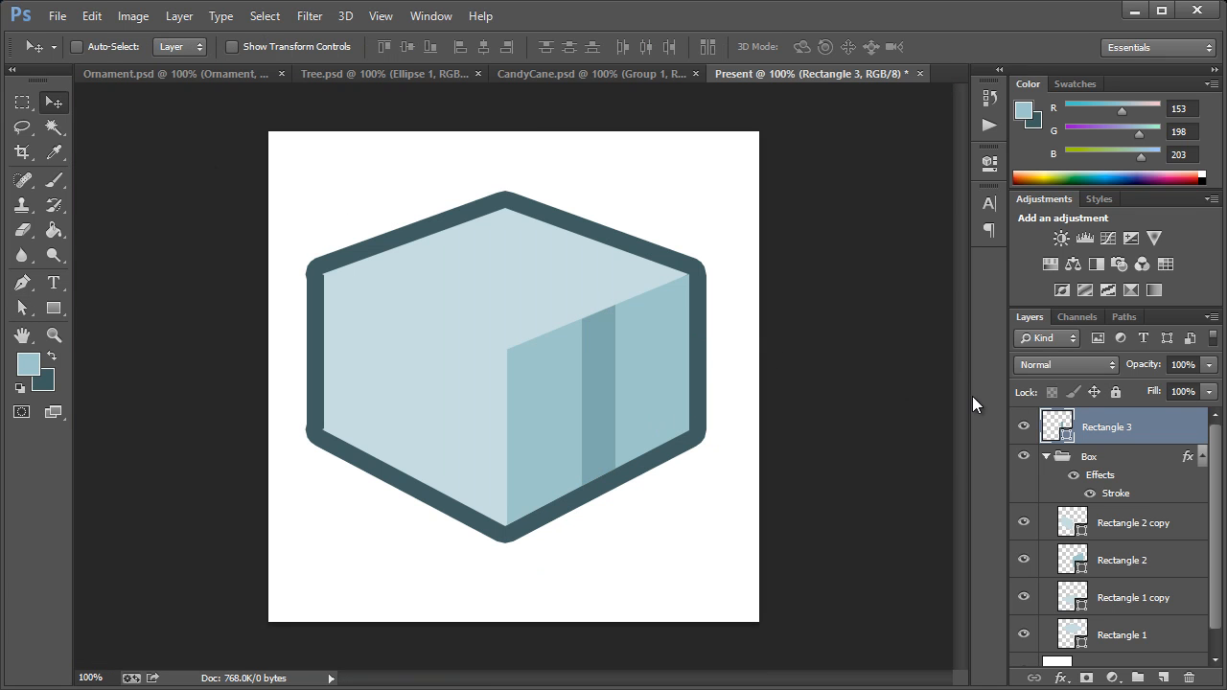
# Step: Duplicate the Rectangle 3 ribbon strip layer under its default name
pyautogui.click(91, 16)
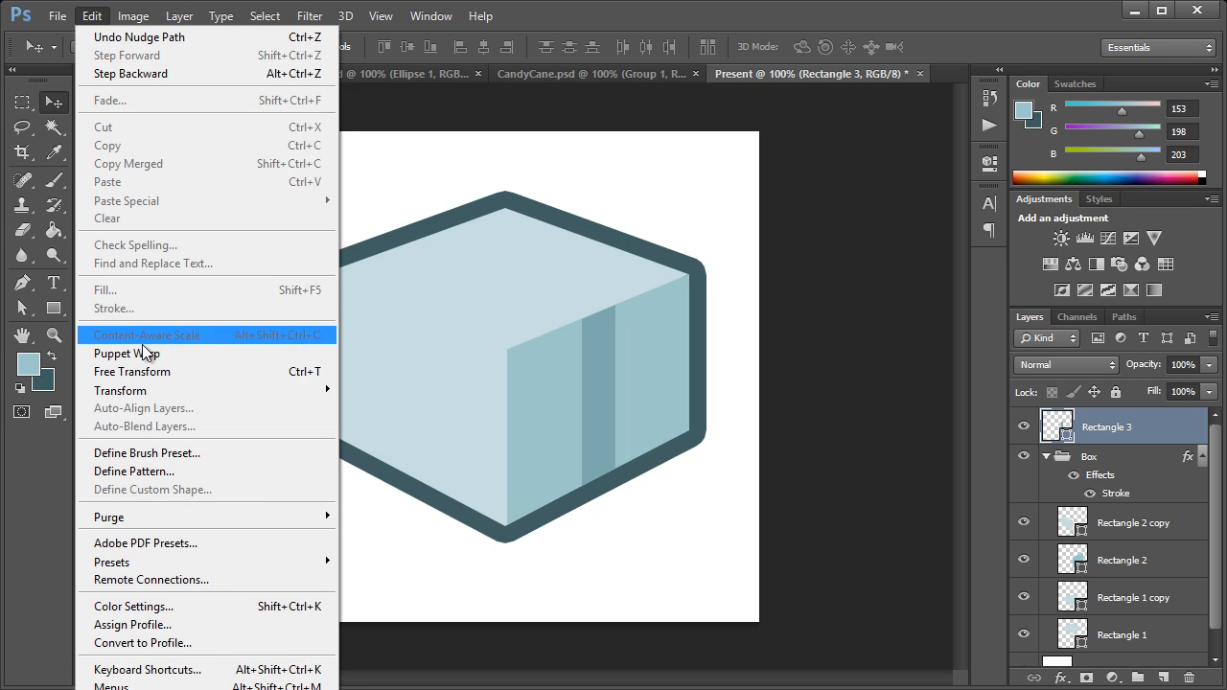
pyautogui.click(1098, 431)
pyautogui.rightClick(1097, 431)
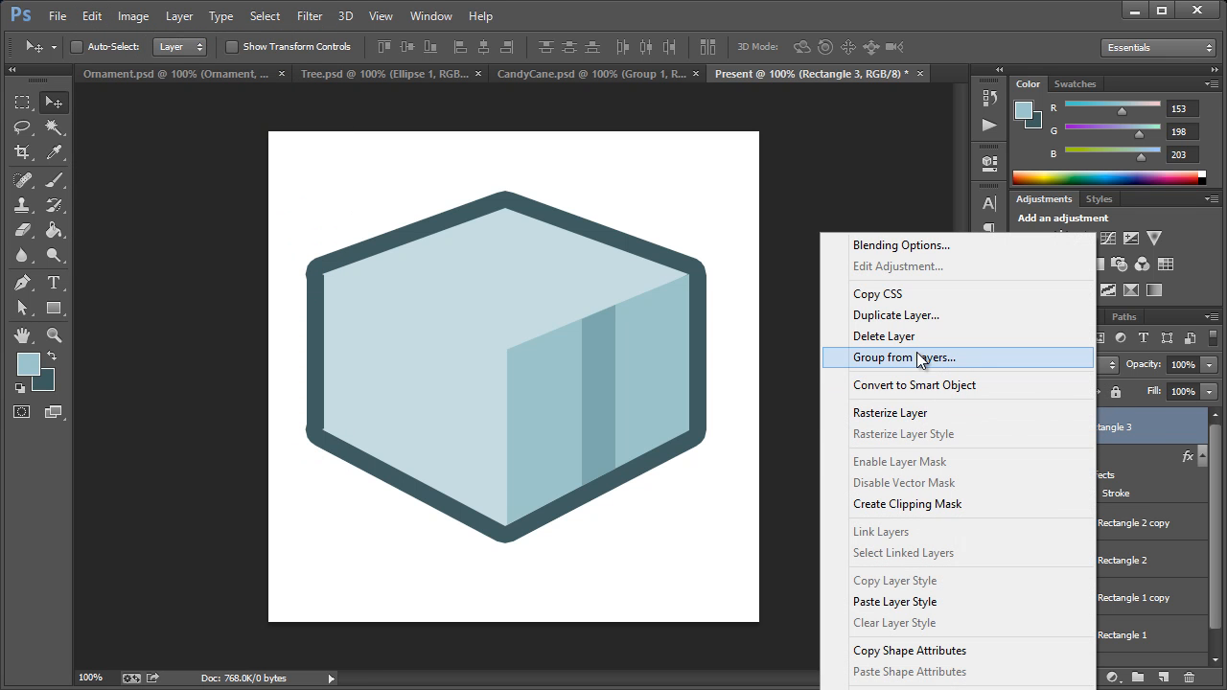
pyautogui.click(843, 315)
pyautogui.click(694, 369)
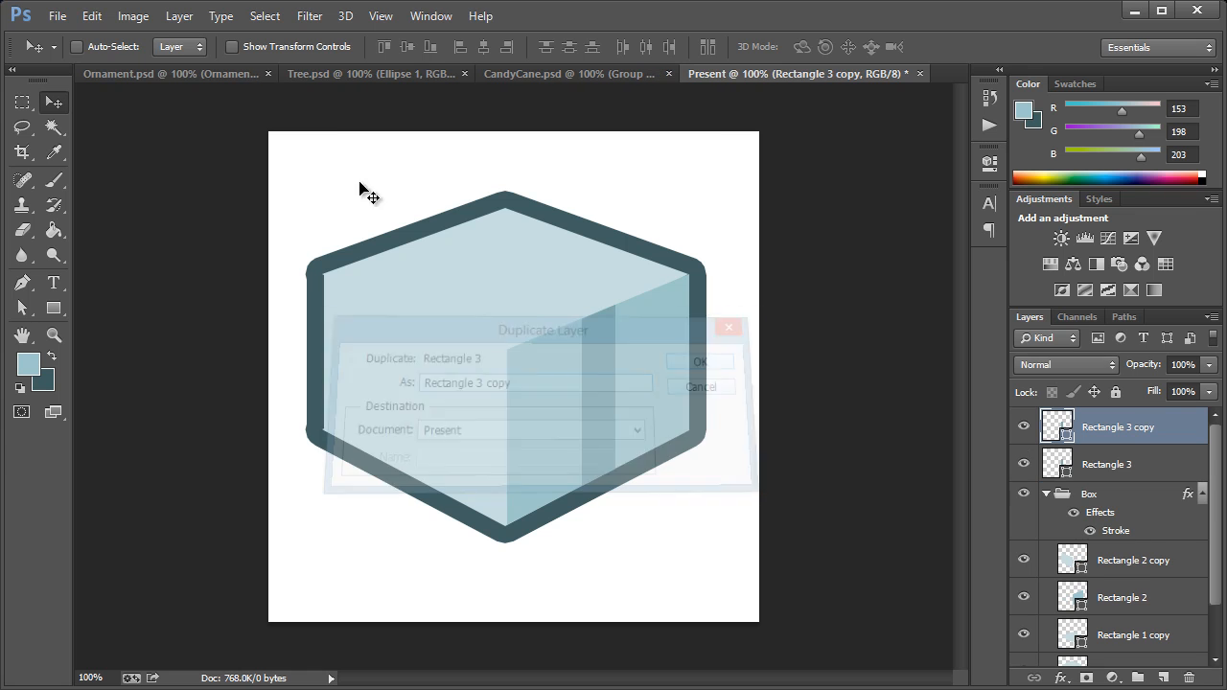
# Step: Flip the duplicated ribbon strip horizontally and move it onto the box's left face, level with the strip on the right face
pyautogui.click(91, 17)
pyautogui.moveTo(181, 389)
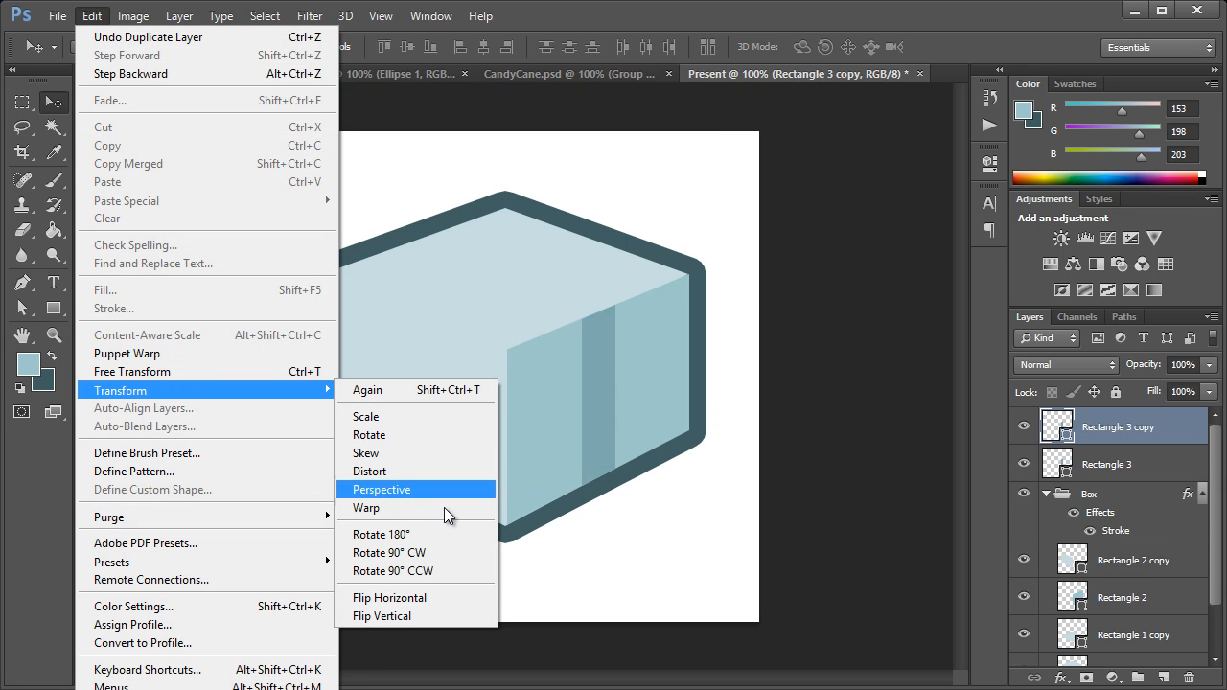
pyautogui.click(433, 595)
pyautogui.moveTo(594, 384); pyautogui.dragTo(407, 386)
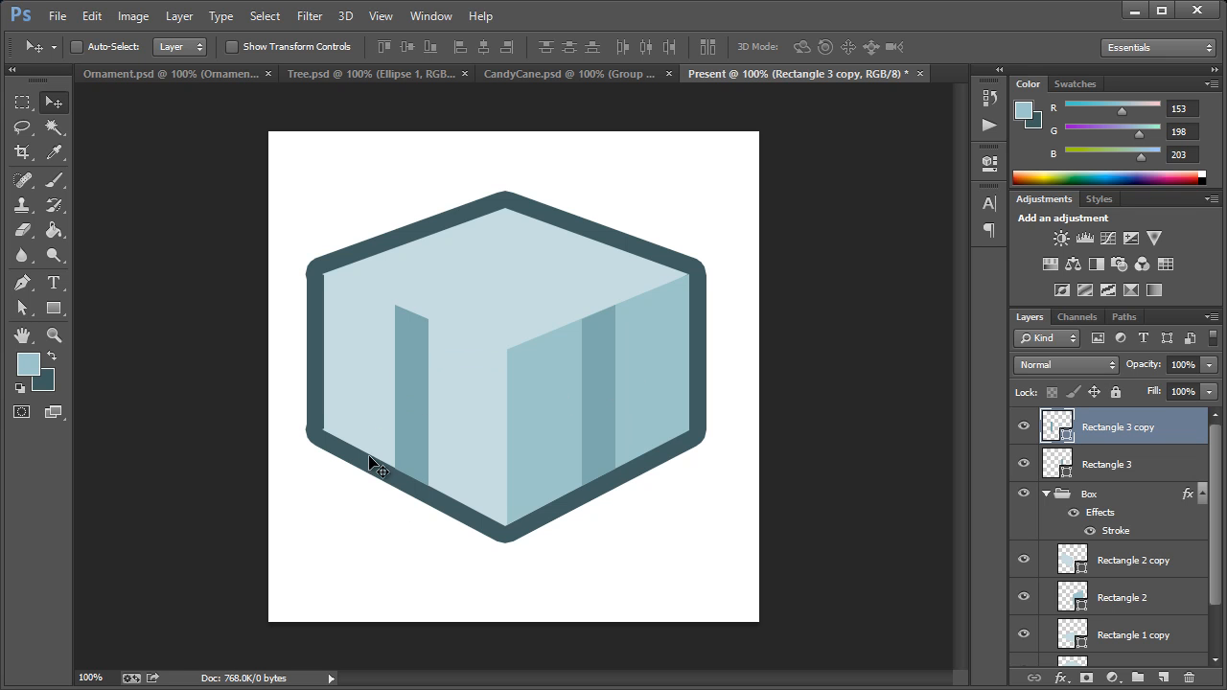
# Step: Fill the left face's ribbon strip with 99c6cb, sampled from the box's right face
pyautogui.doubleClick(1054, 427)
pyautogui.click(537, 375)
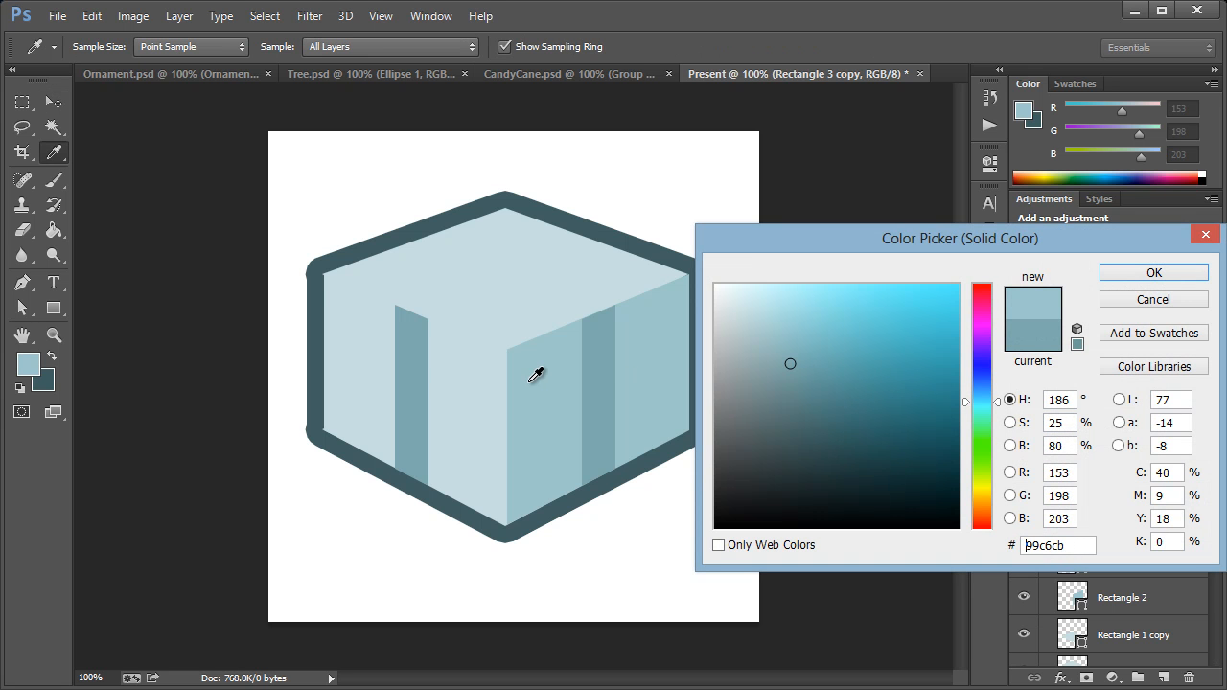
pyautogui.click(1133, 273)
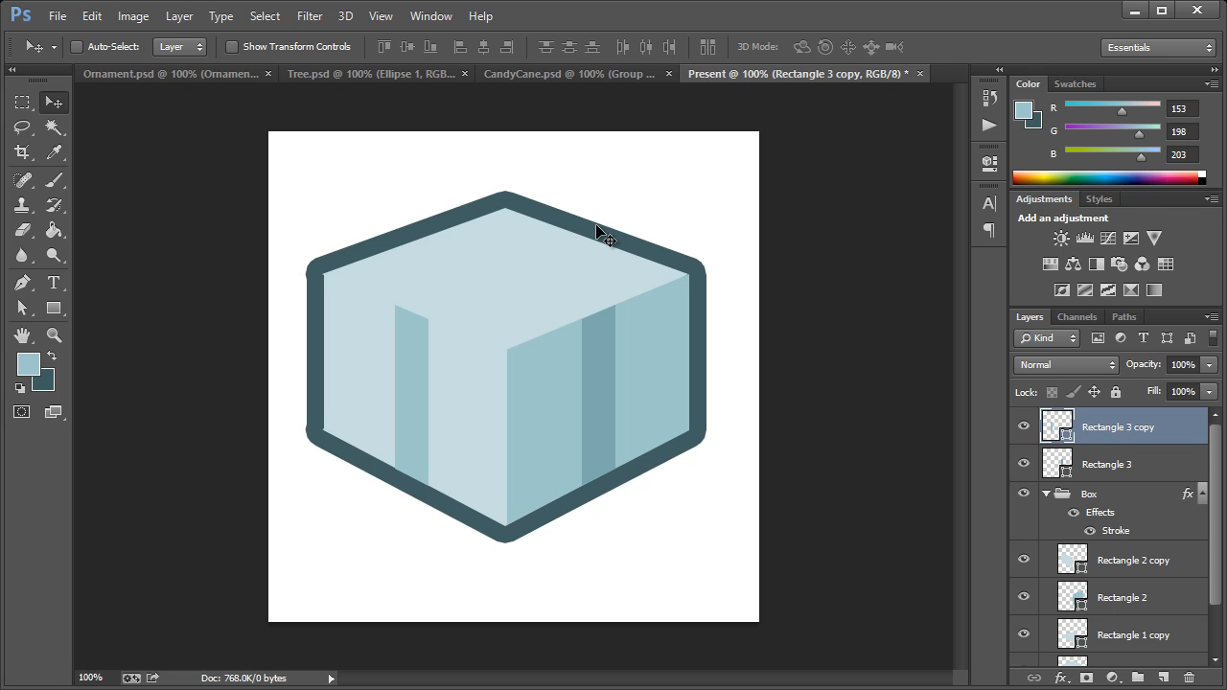
# Step: Duplicate the left ribbon strip and move the copy so its top edge follows the upper right outline of the top face
pyautogui.rightClick(1114, 430)
pyautogui.click(947, 318)
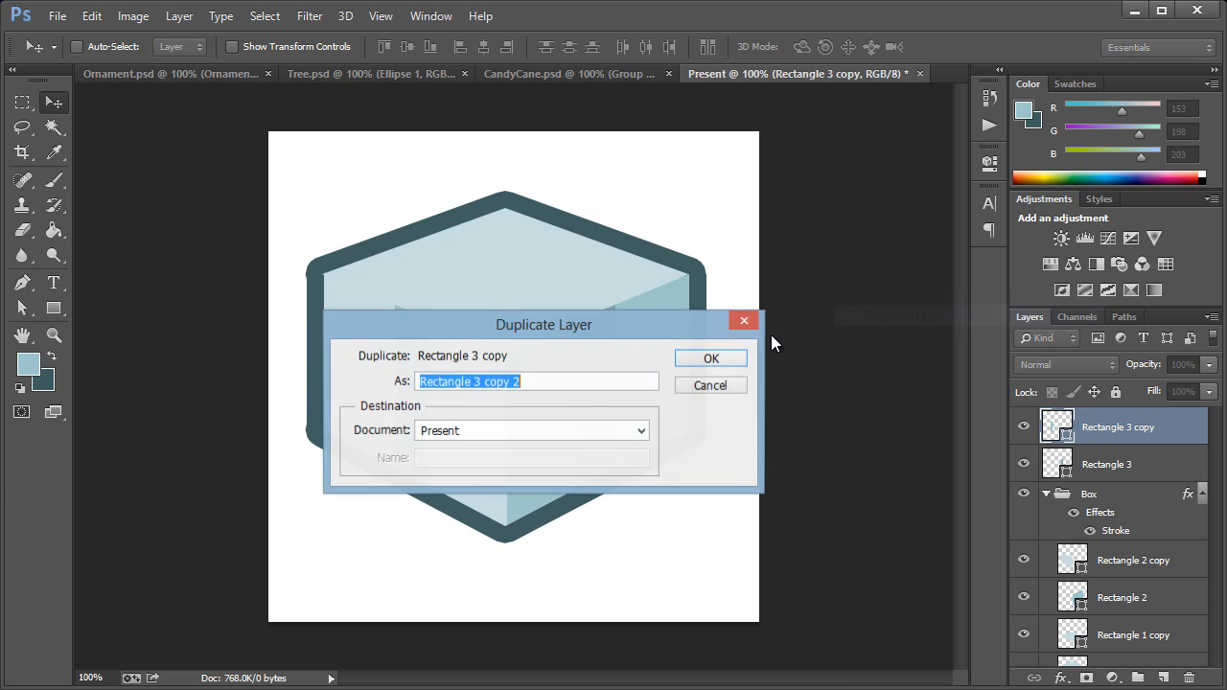
pyautogui.click(710, 360)
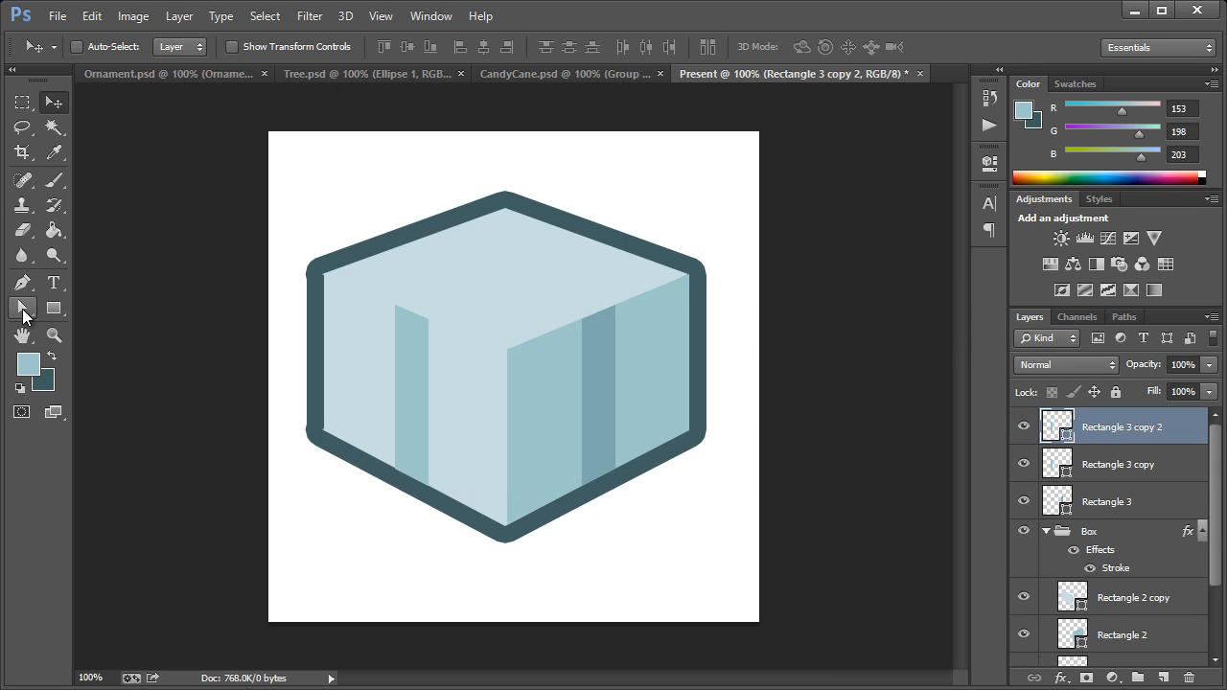
pyautogui.moveTo(427, 382); pyautogui.dragTo(596, 297)
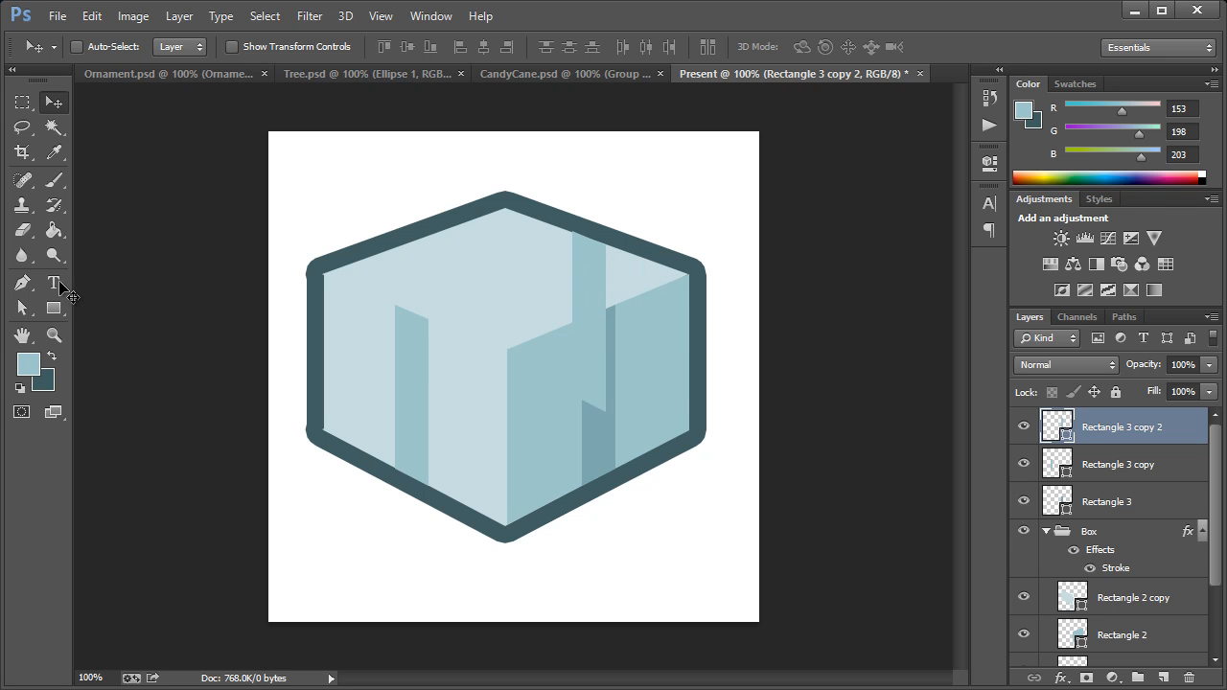
# Step: Reshape the copied strip into a top-face ribbon by moving its bottom anchors to the left strip's top corners and fine-tuning the corners
pyautogui.click(26, 309)
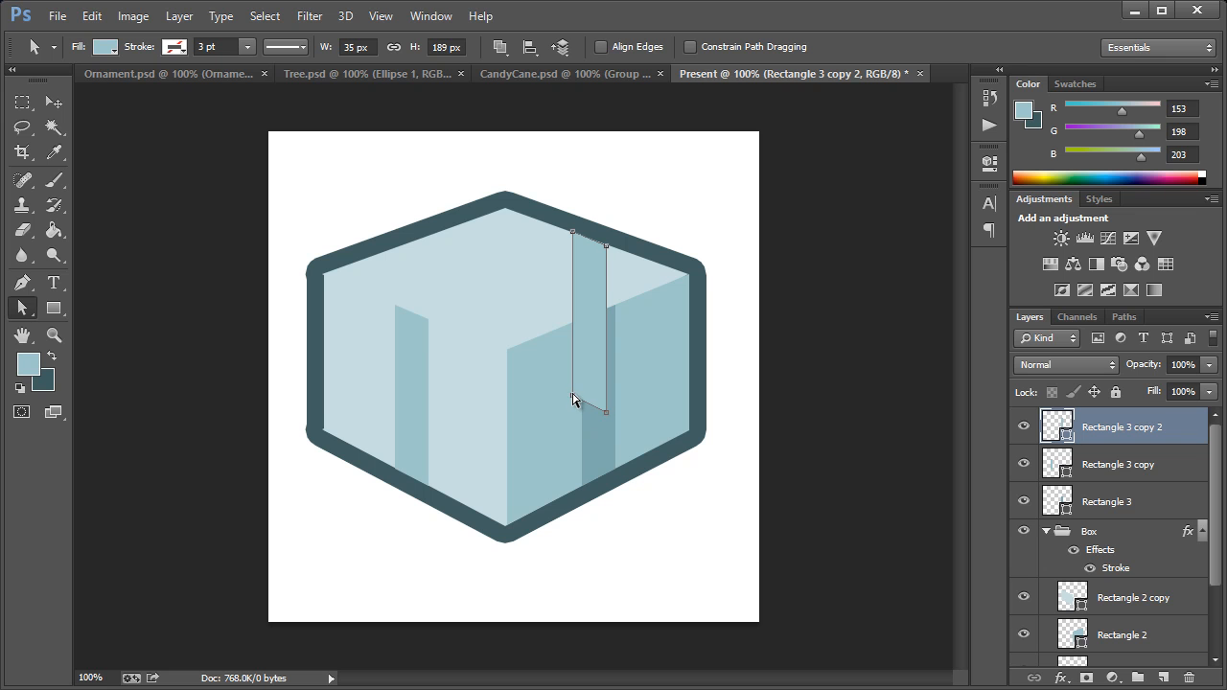
pyautogui.moveTo(573, 395); pyautogui.dragTo(396, 305)
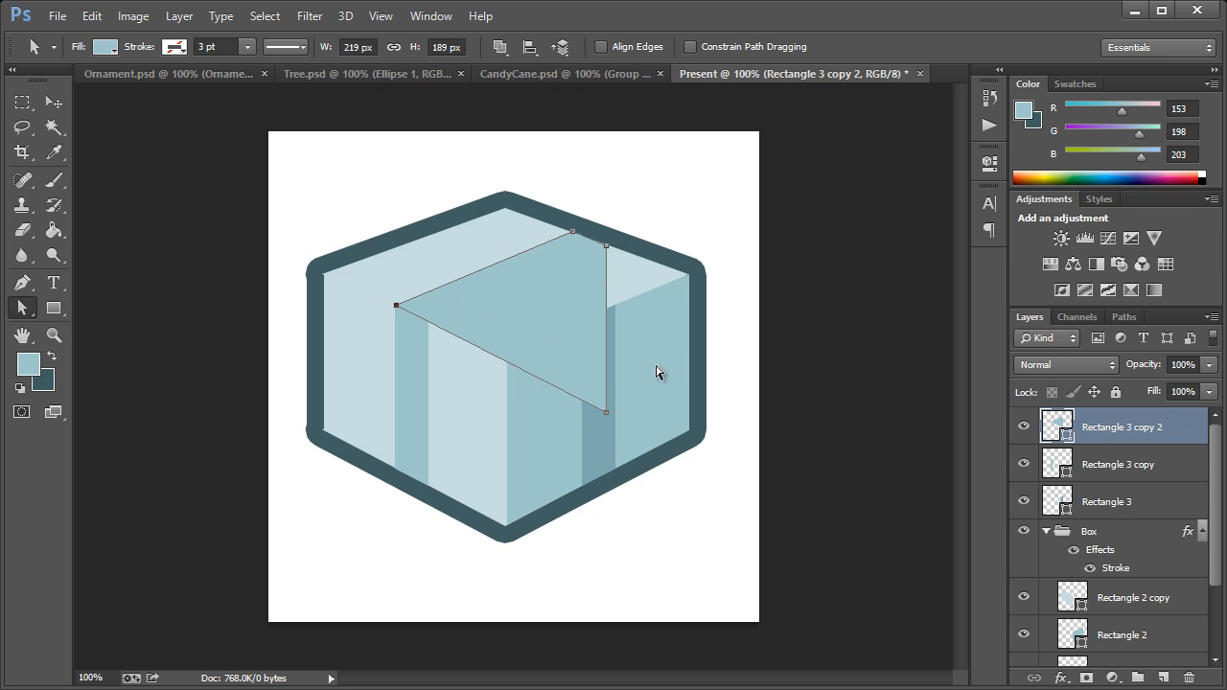
pyautogui.moveTo(605, 413); pyautogui.dragTo(430, 319)
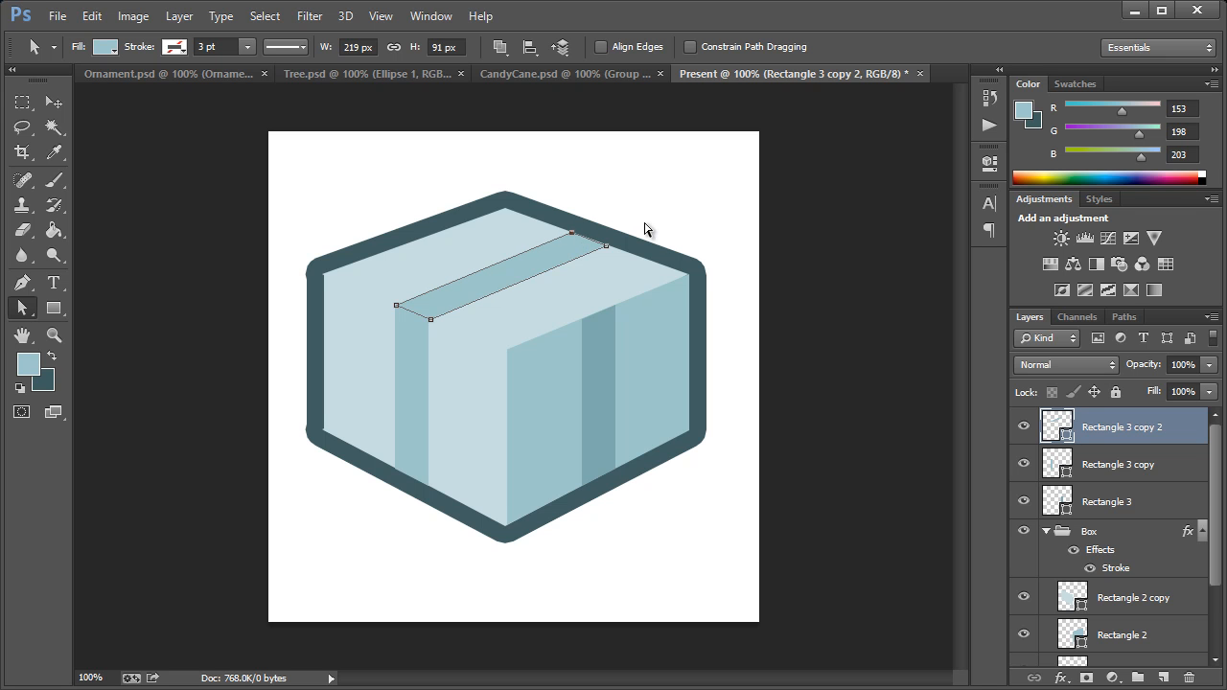
pyautogui.click(606, 246)
pyautogui.click(430, 319)
pyautogui.click(542, 303)
pyautogui.click(430, 319)
pyautogui.click(452, 300)
# Step: Duplicate the top-face ribbon strip and flip the copy horizontally to form a crossing ribbon
pyautogui.rightClick(1081, 419)
pyautogui.click(906, 319)
pyautogui.click(711, 358)
pyautogui.click(123, 23)
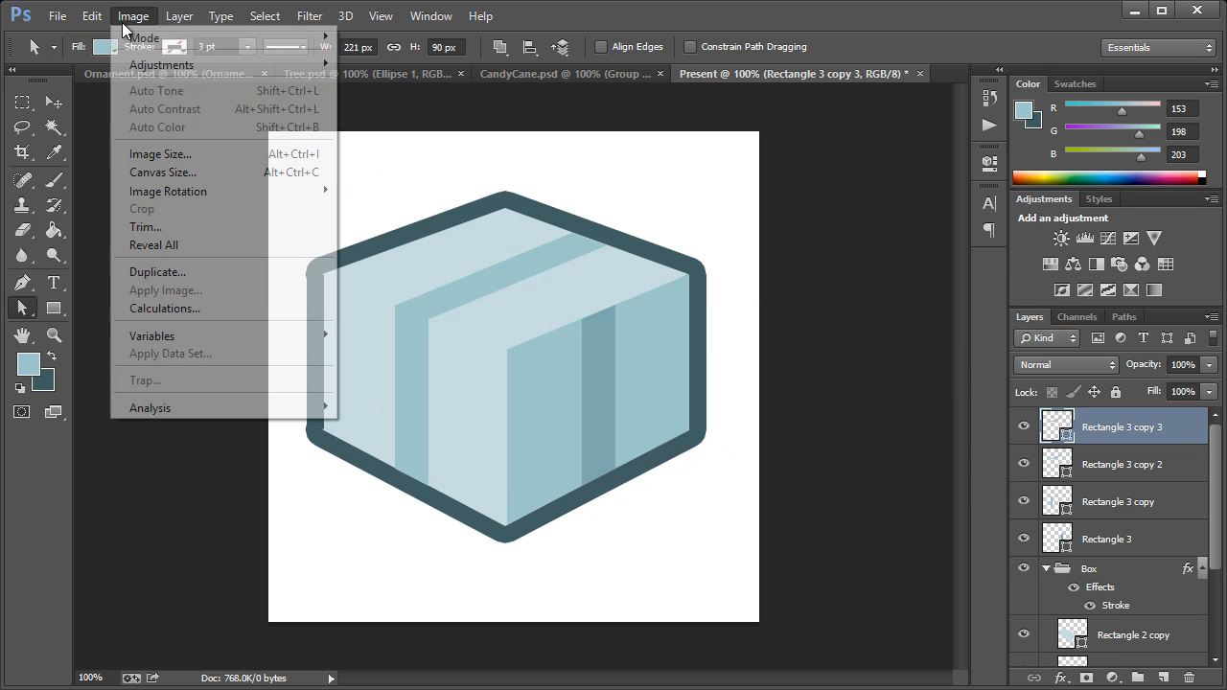
pyautogui.moveTo(96, 17)
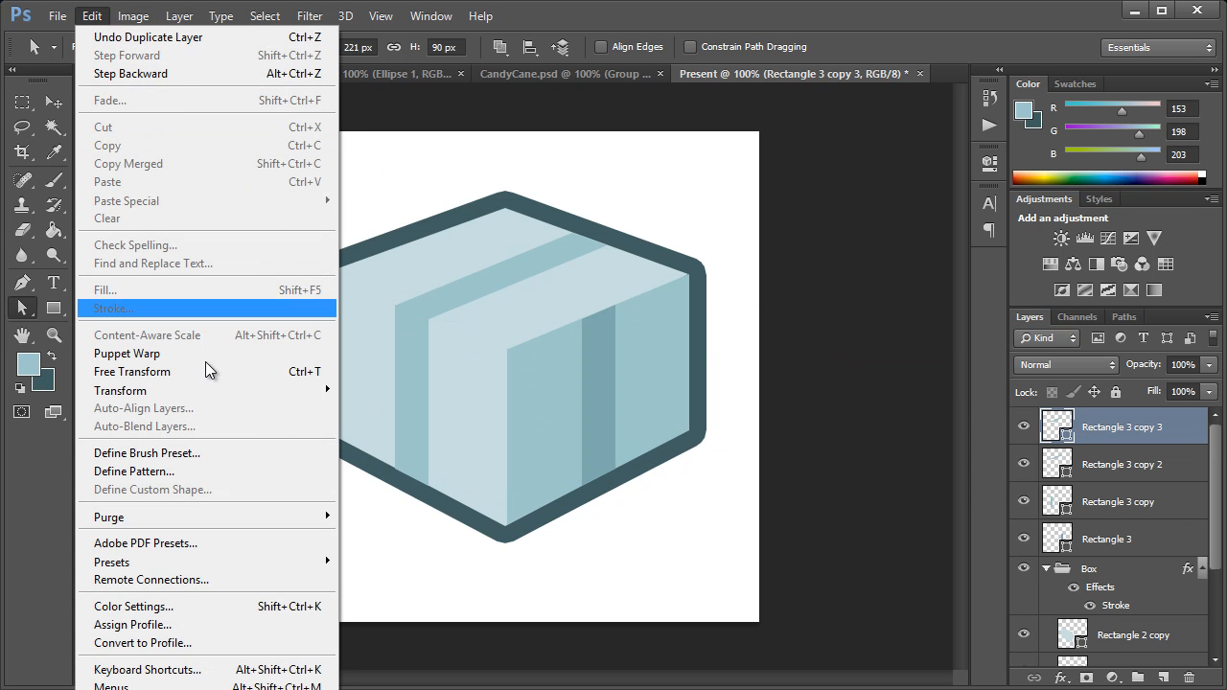
pyautogui.moveTo(208, 391)
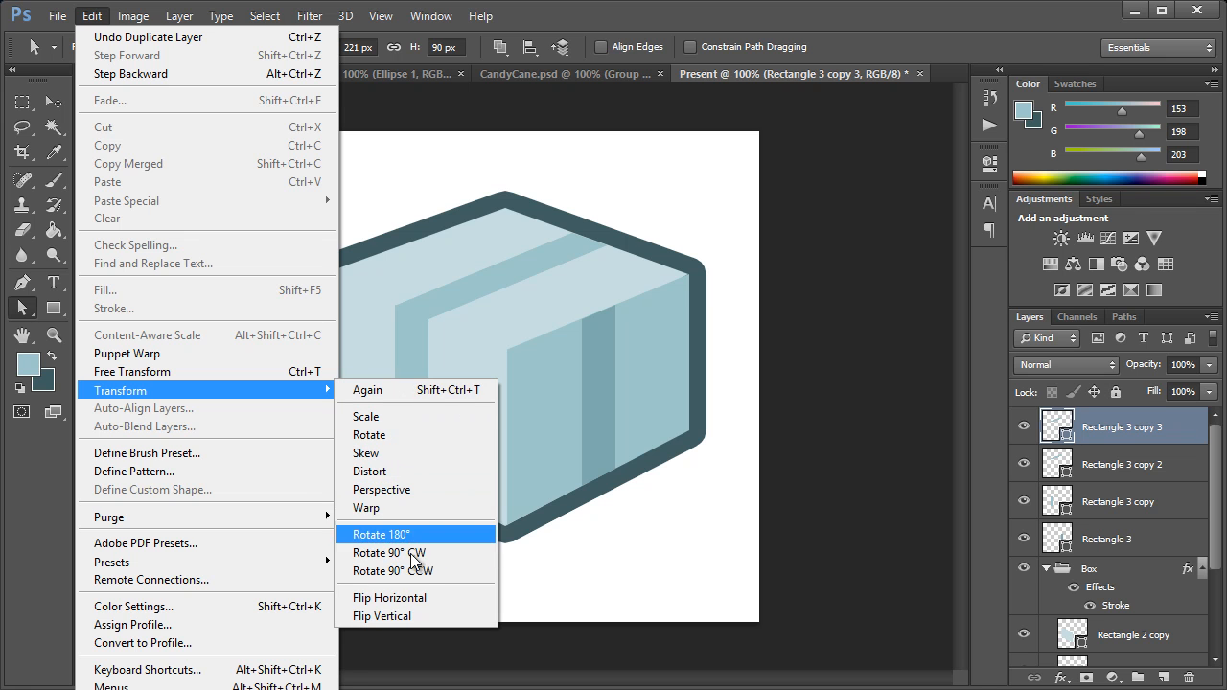
pyautogui.click(410, 598)
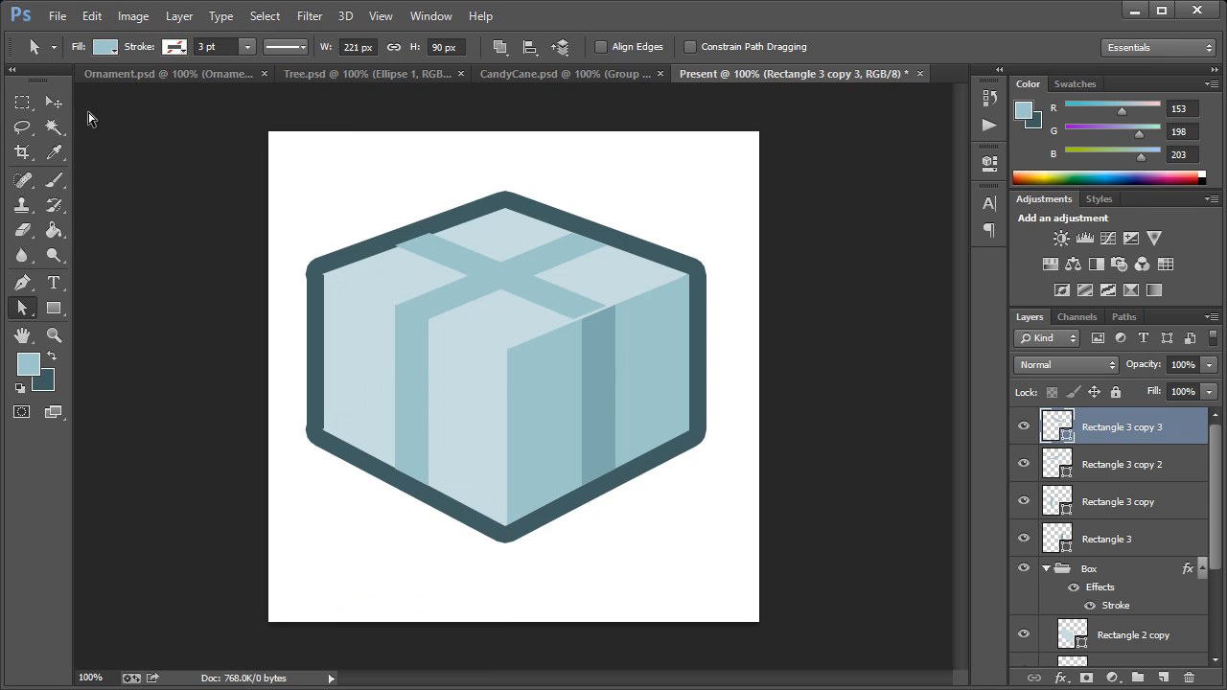
# Step: Align the crossing ribbon's two lower right anchors with the top corners of the right-face ribbon strip
pyautogui.click(53, 103)
pyautogui.moveTo(548, 307); pyautogui.dragTo(710, 413)
pyautogui.click(54, 334)
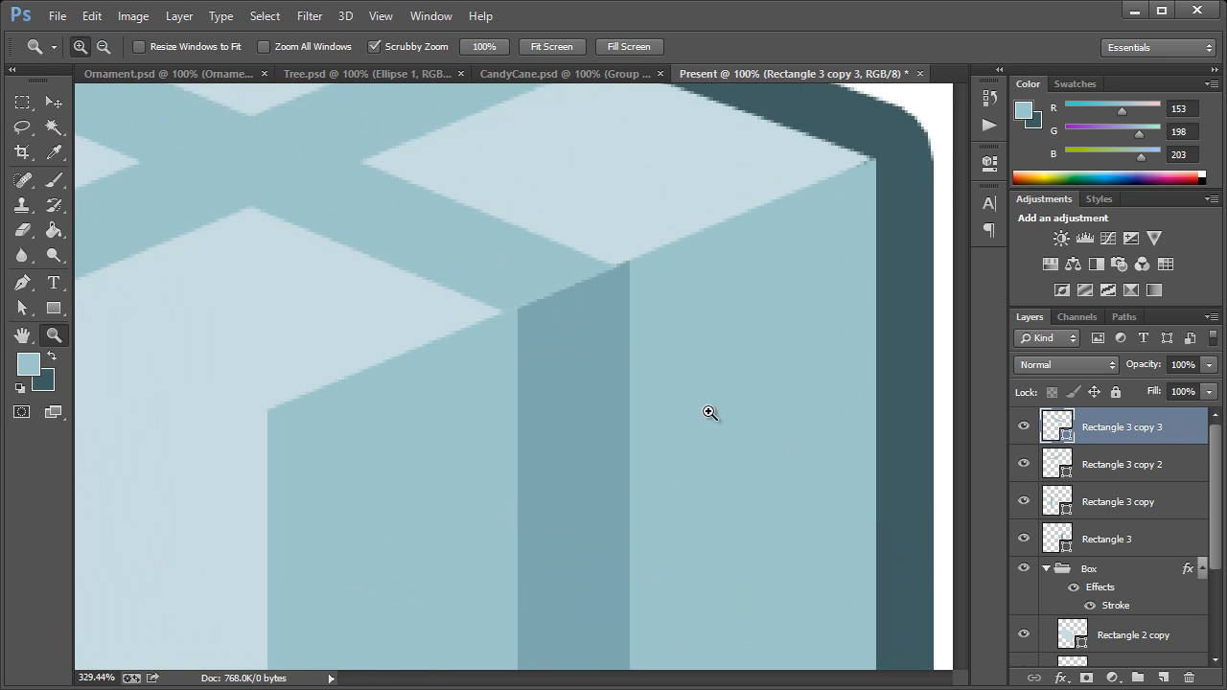
pyautogui.click(709, 412)
pyautogui.click(22, 307)
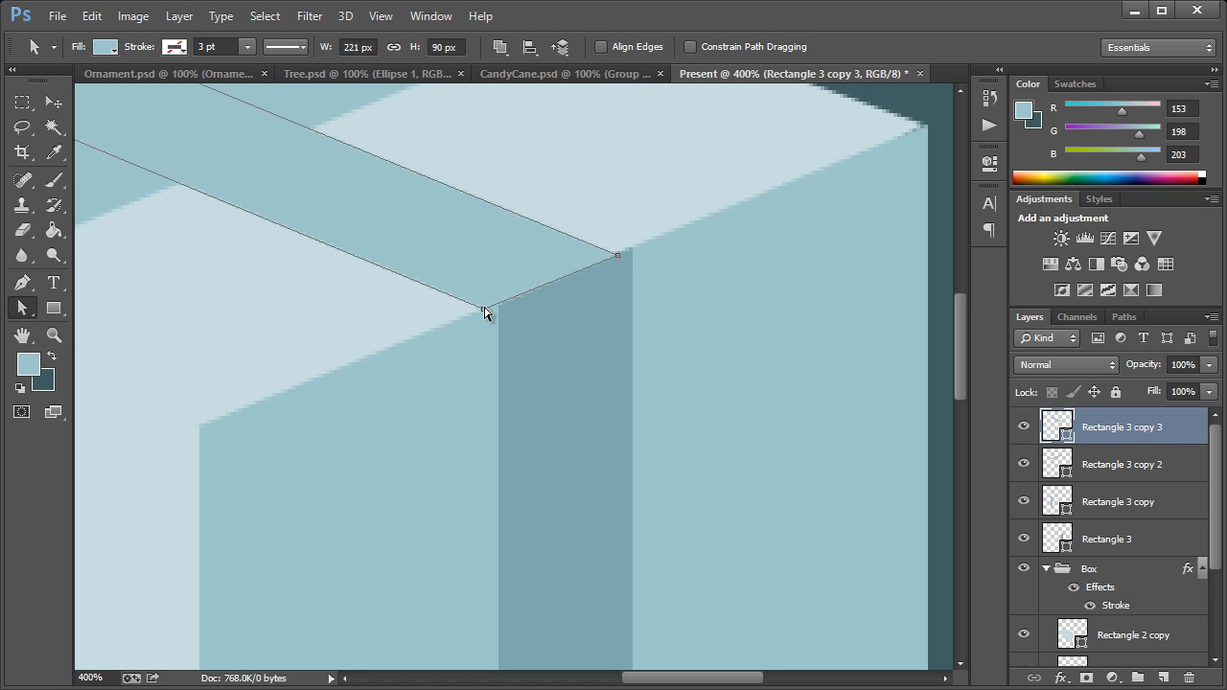
pyautogui.doubleClick(618, 258)
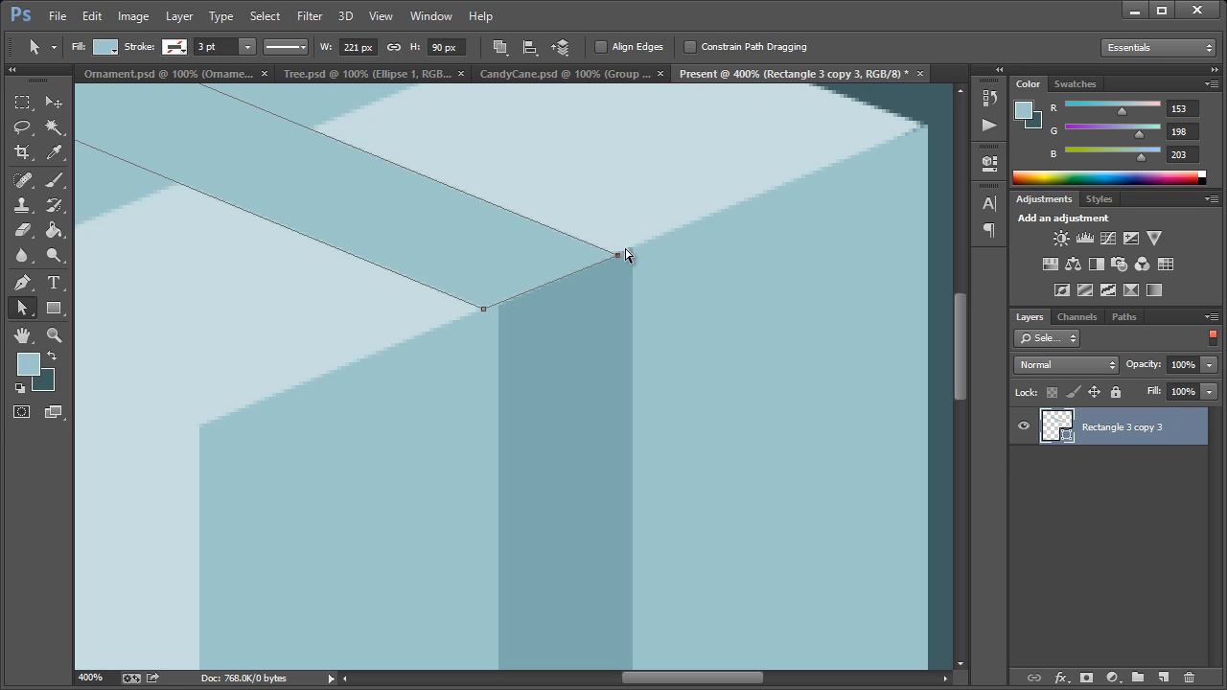
pyautogui.click(1212, 334)
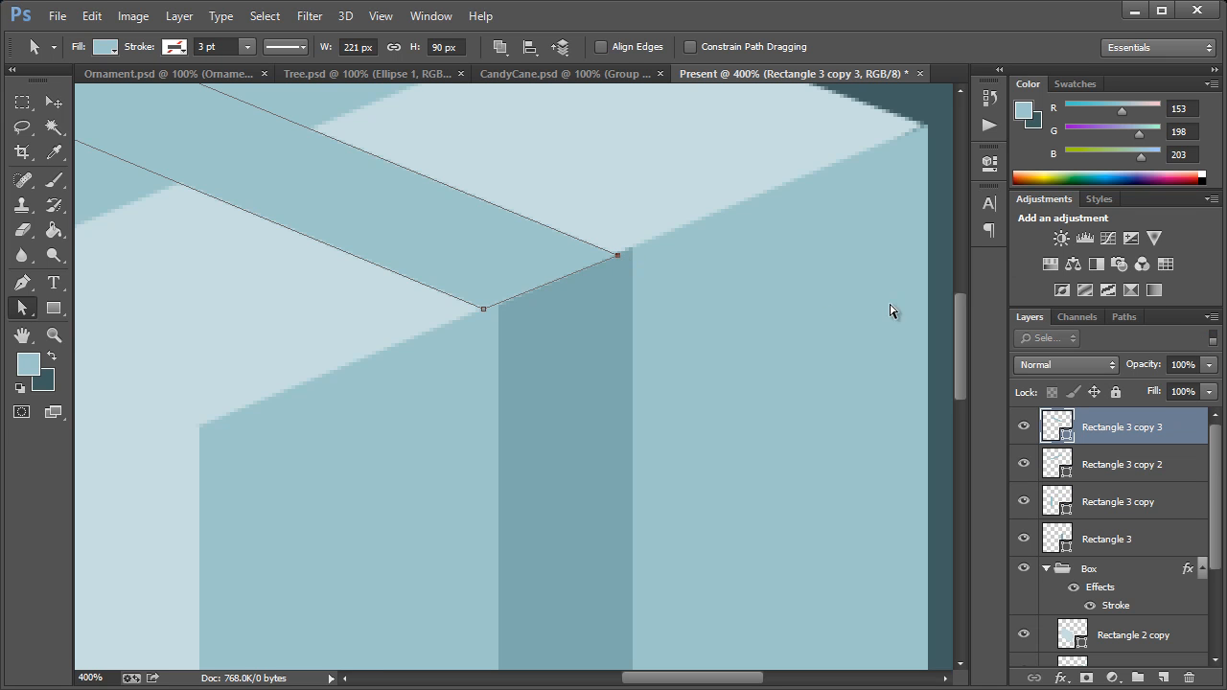
pyautogui.moveTo(618, 257); pyautogui.dragTo(629, 252)
pyautogui.moveTo(483, 311); pyautogui.dragTo(495, 305)
pyautogui.hotkey('ctrl', '1')
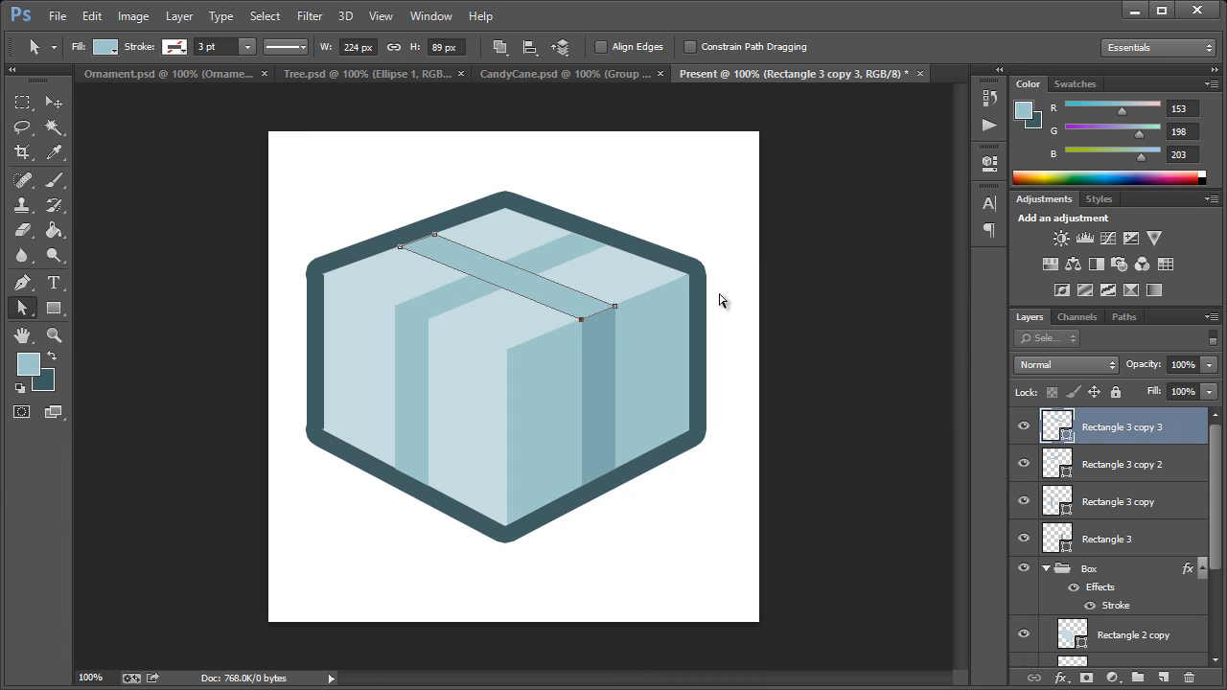
pyautogui.hotkey('ctrl', 'h')
# Step: Draw a closed, curved left bow loop about 67 by 97 px above the ribbon crossing with the Pen tool
pyautogui.click(22, 283)
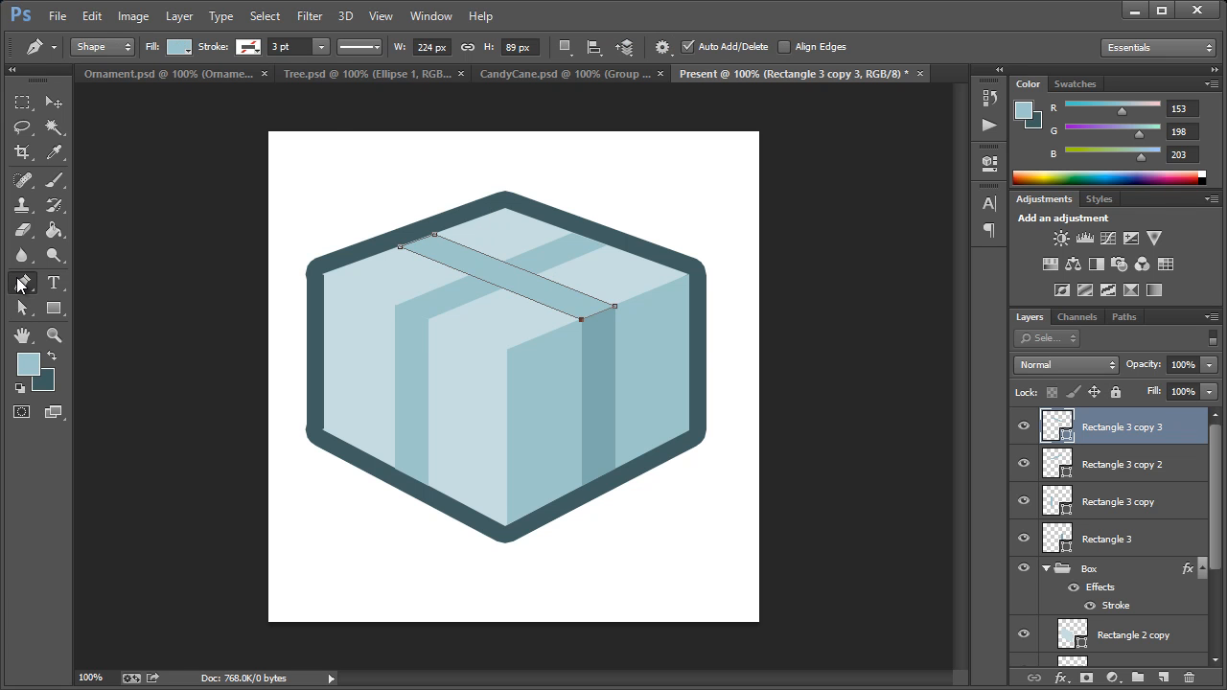
pyautogui.click(493, 278)
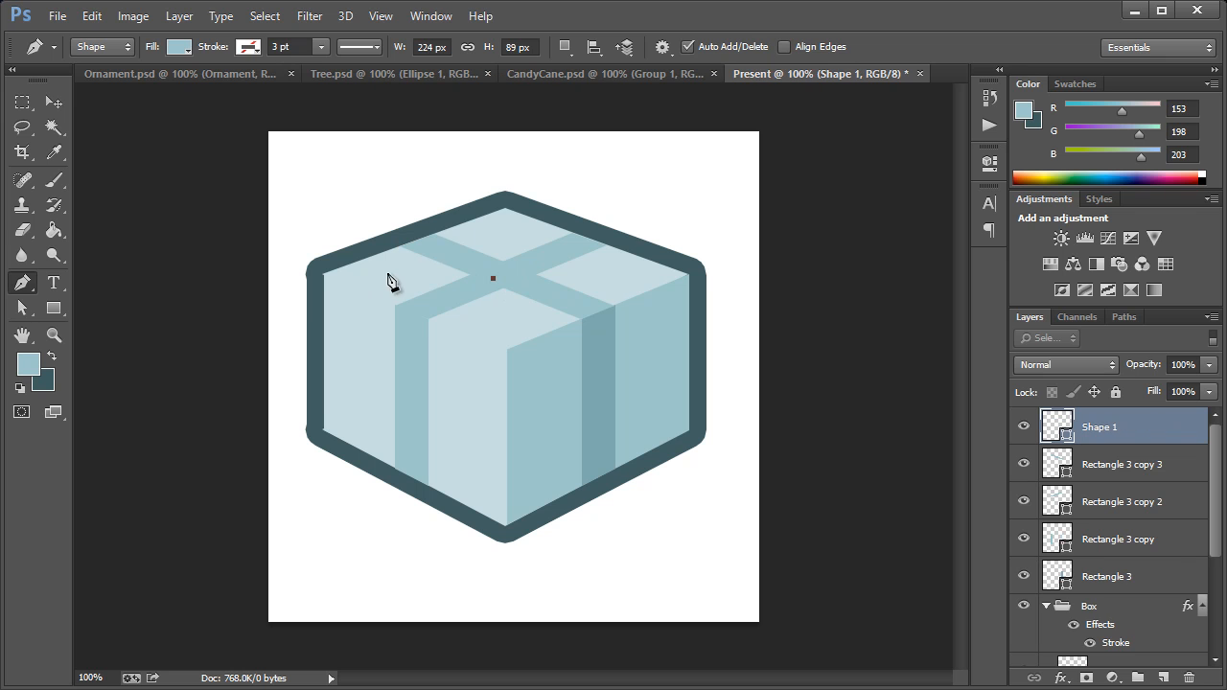
pyautogui.moveTo(459, 228); pyautogui.dragTo(509, 207)
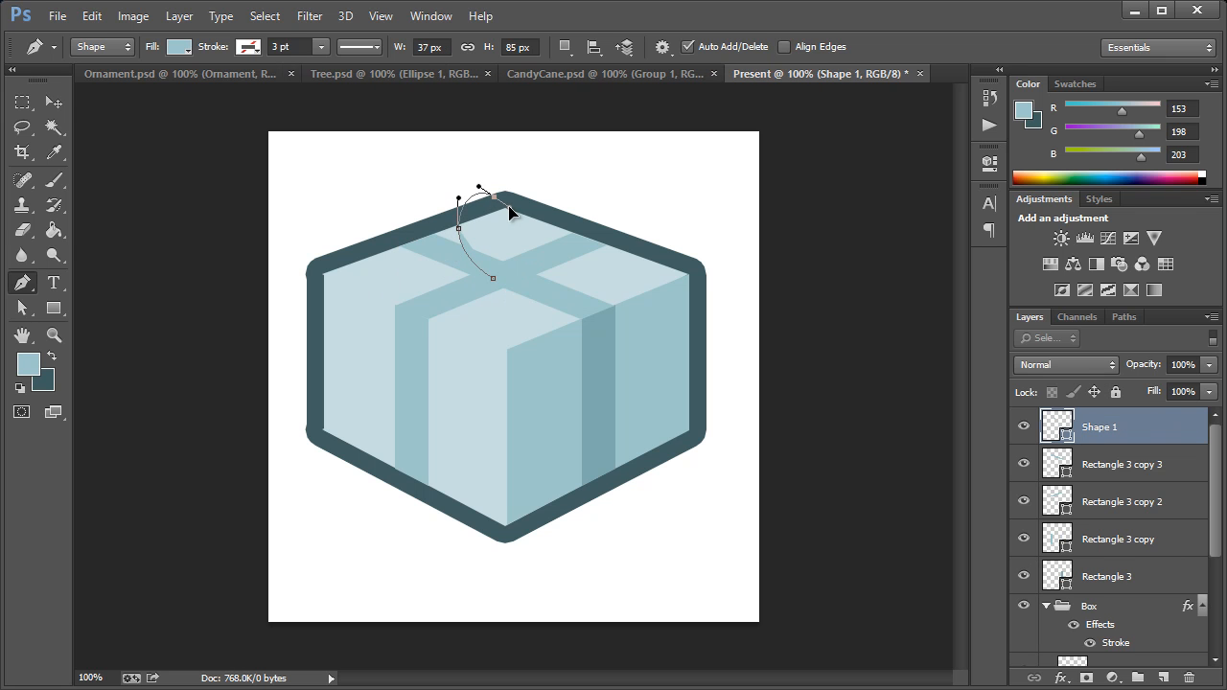
pyautogui.moveTo(512, 266); pyautogui.dragTo(504, 297)
pyautogui.click(495, 274)
pyautogui.moveTo(494, 211); pyautogui.dragTo(507, 227)
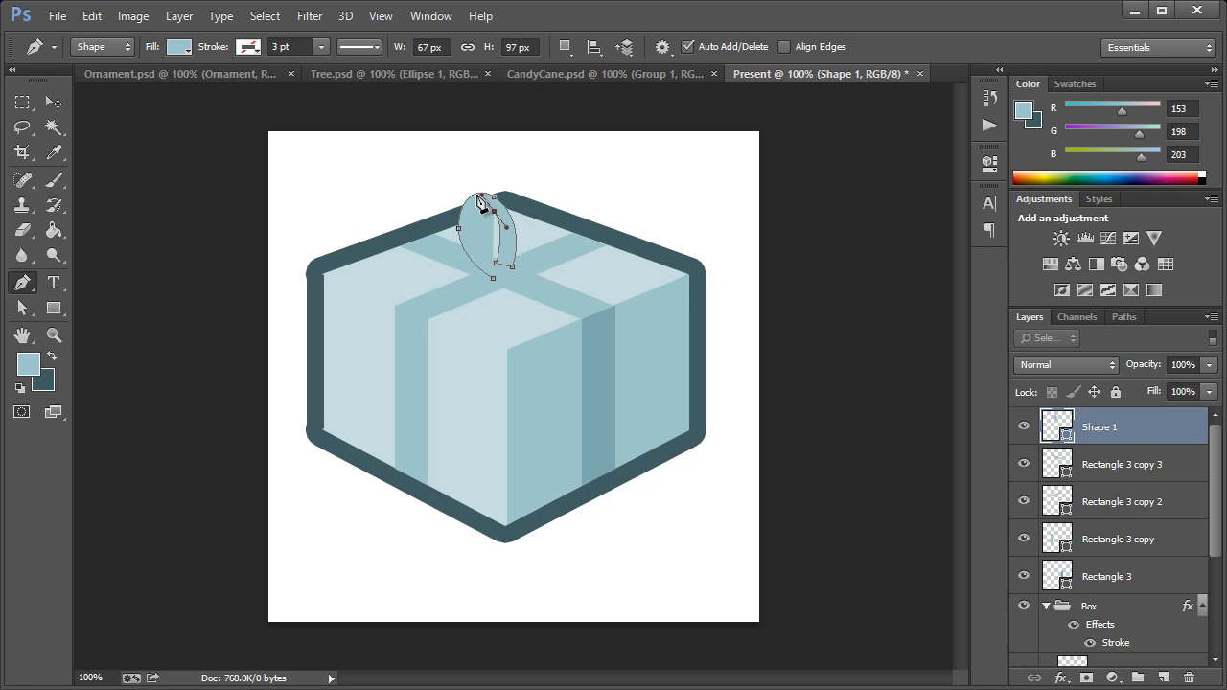
pyautogui.click(470, 230)
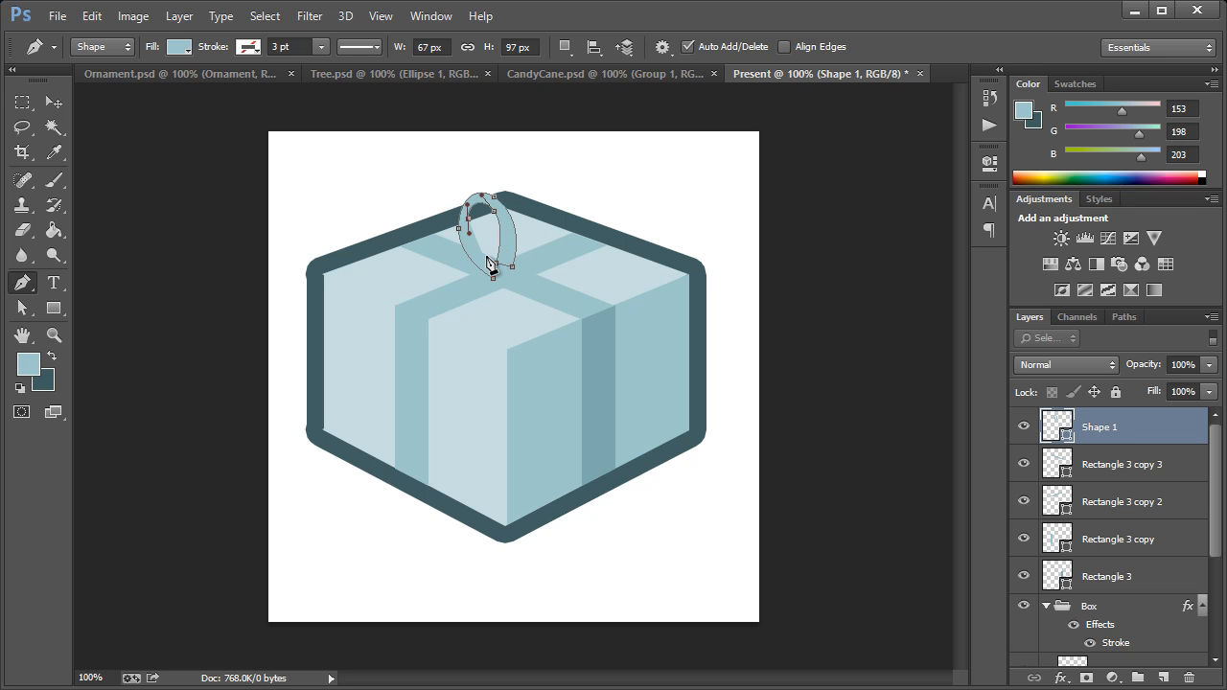
pyautogui.moveTo(488, 267); pyautogui.dragTo(494, 278)
pyautogui.moveTo(489, 267); pyautogui.dragTo(505, 278)
pyautogui.keyDown('alt'); pyautogui.click(489, 268); pyautogui.keyUp('alt')
pyautogui.click(493, 277)
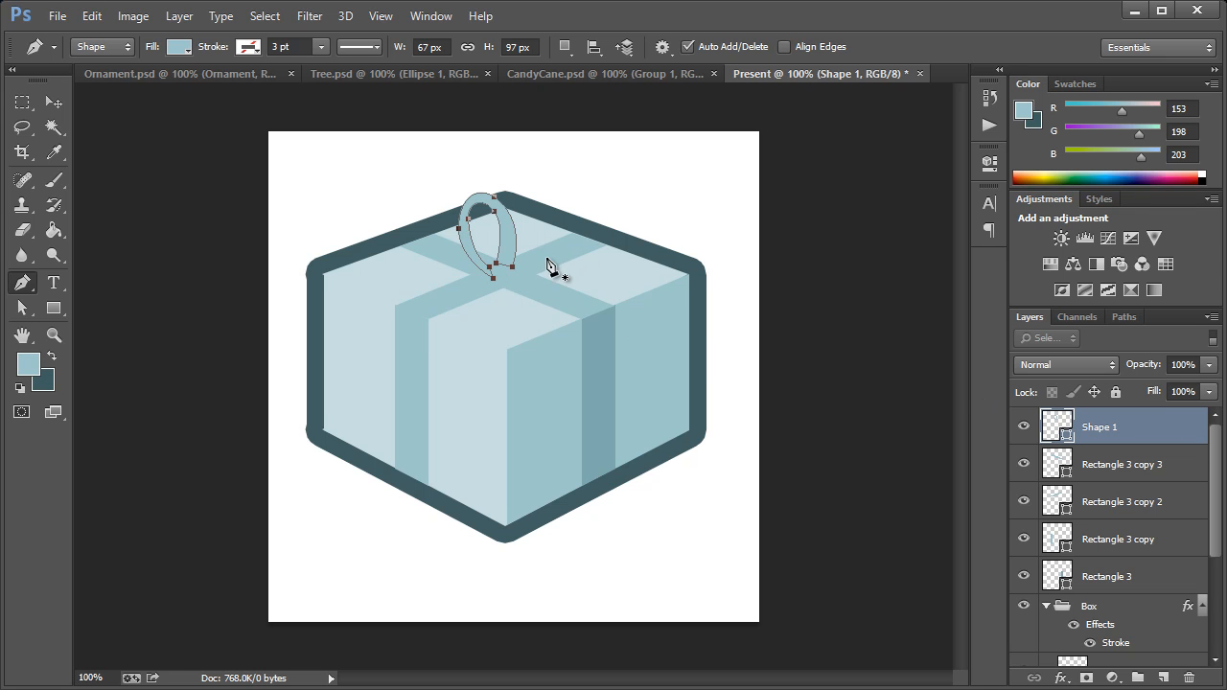
# Step: Draw a matching right bow loop as a separate closed Pen shape, starting at the ribbon crossing
pyautogui.click(504, 270)
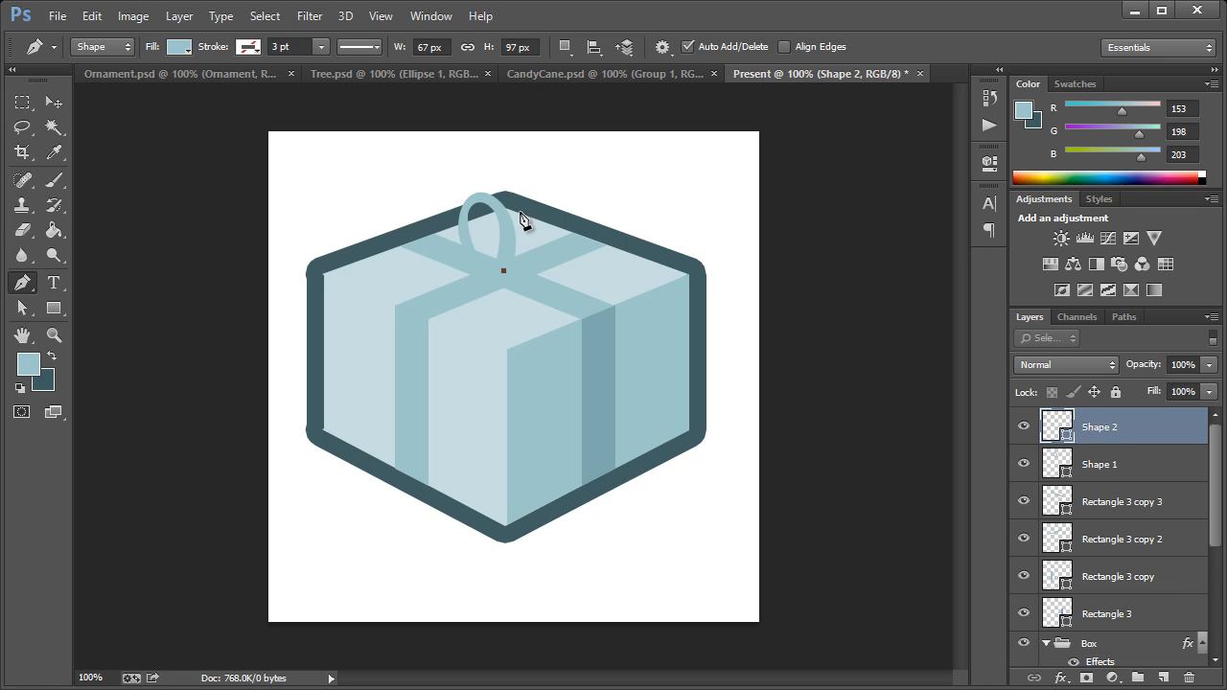
pyautogui.moveTo(530, 195); pyautogui.dragTo(556, 182)
pyautogui.moveTo(558, 234); pyautogui.dragTo(551, 255)
pyautogui.click(522, 277)
pyautogui.moveTo(546, 222); pyautogui.dragTo(523, 276)
pyautogui.hotkey('ctrl', 'z')
pyautogui.click(504, 273)
pyautogui.press('Return')
# Step: Fill both bow loops with the dark outline color 395d61
pyautogui.doubleClick(1057, 432)
pyautogui.click(651, 246)
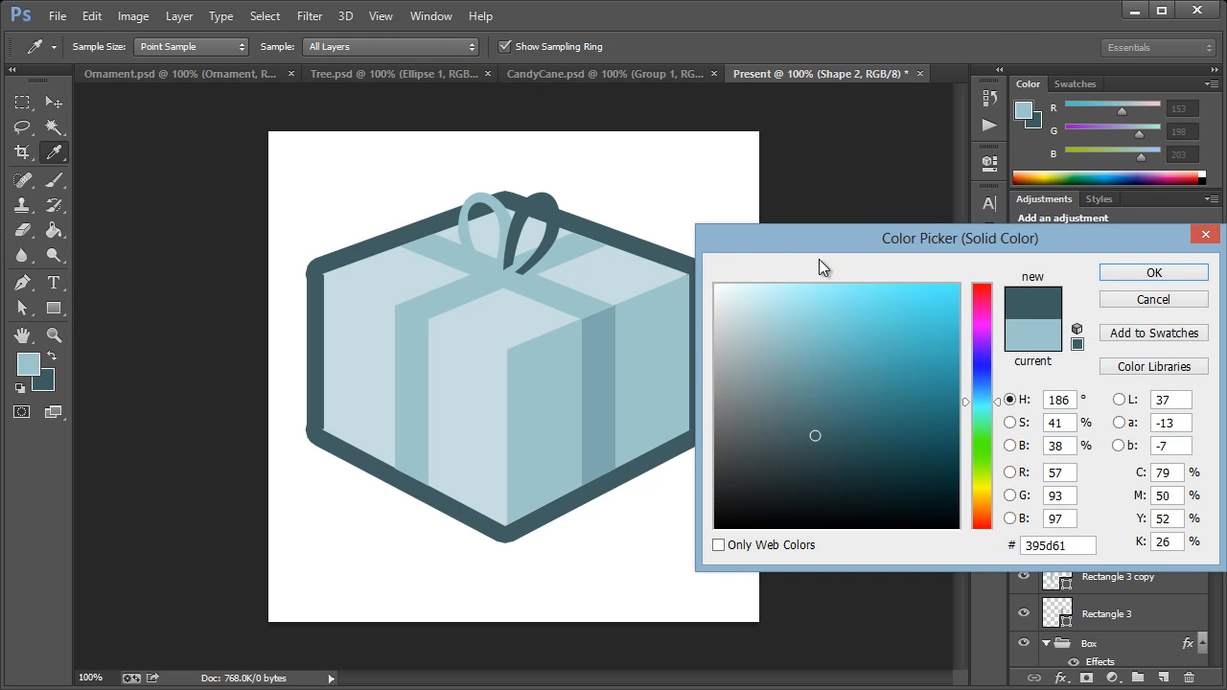
pyautogui.click(1154, 273)
pyautogui.doubleClick(1059, 454)
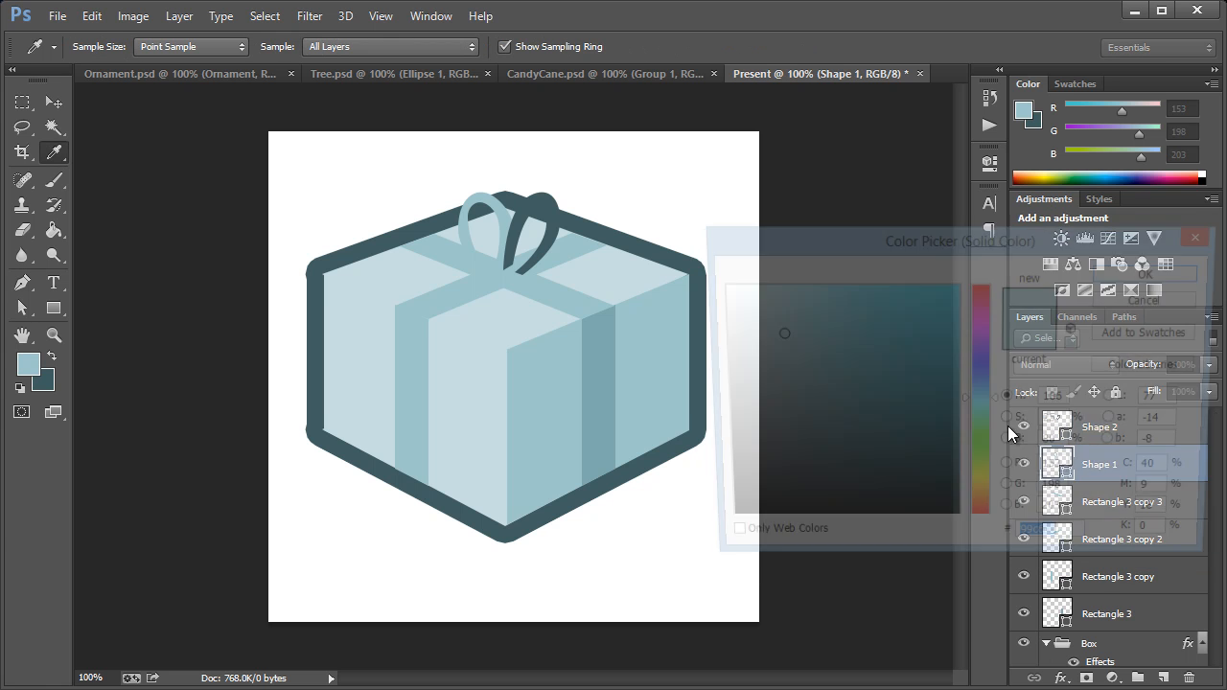
pyautogui.click(536, 201)
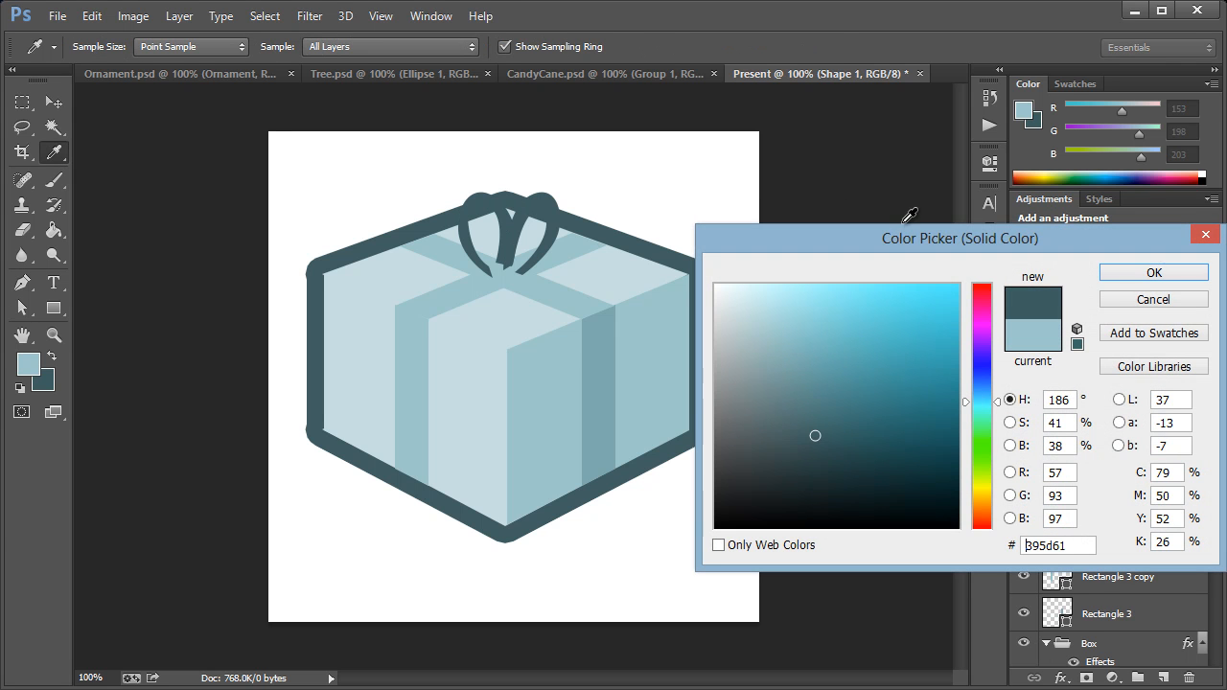
pyautogui.click(1135, 268)
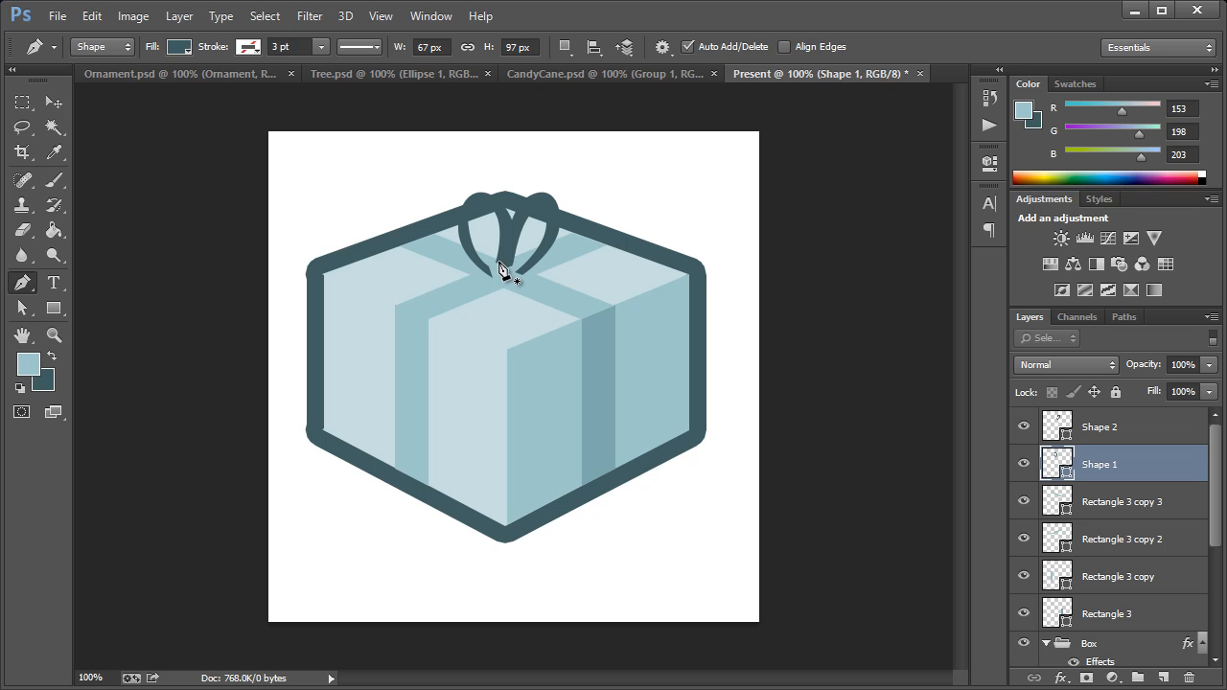
# Step: Draw a closed, wavy left ribbon tail with a notched end, about 140 by 64 px, from the bow's base with the Pen tool
pyautogui.click(497, 265)
pyautogui.moveTo(447, 278); pyautogui.dragTo(434, 298)
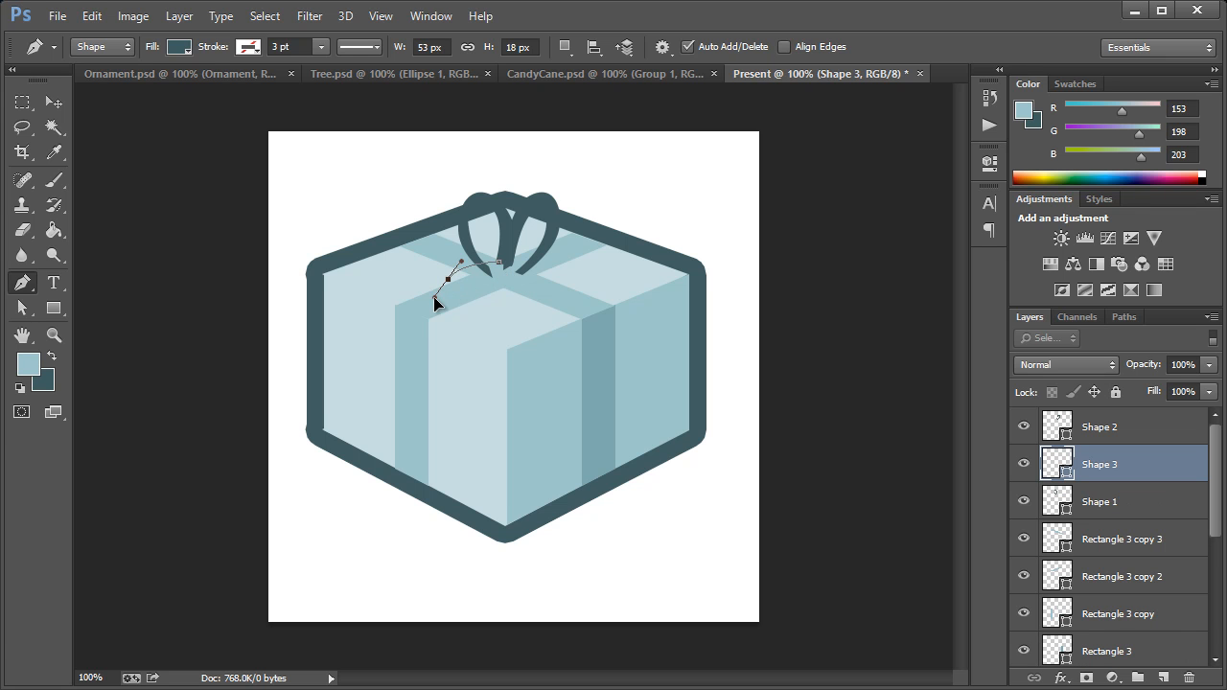
pyautogui.click(390, 303)
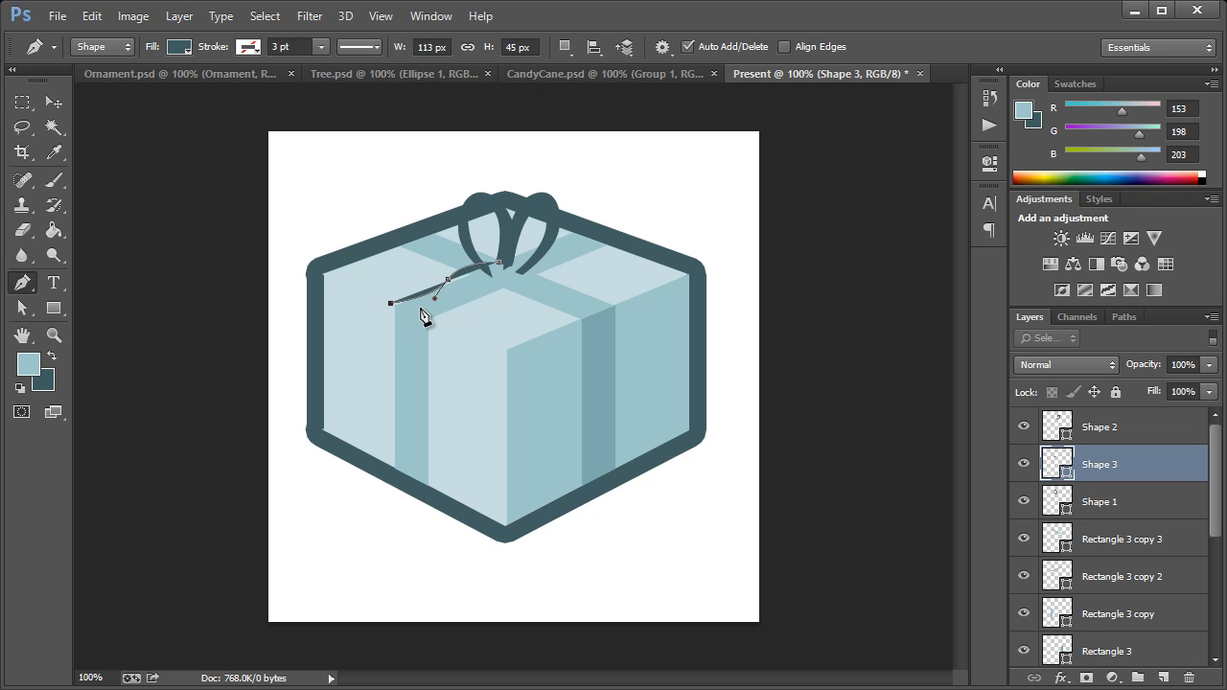
pyautogui.click(423, 308)
pyautogui.moveTo(424, 321); pyautogui.dragTo(493, 278)
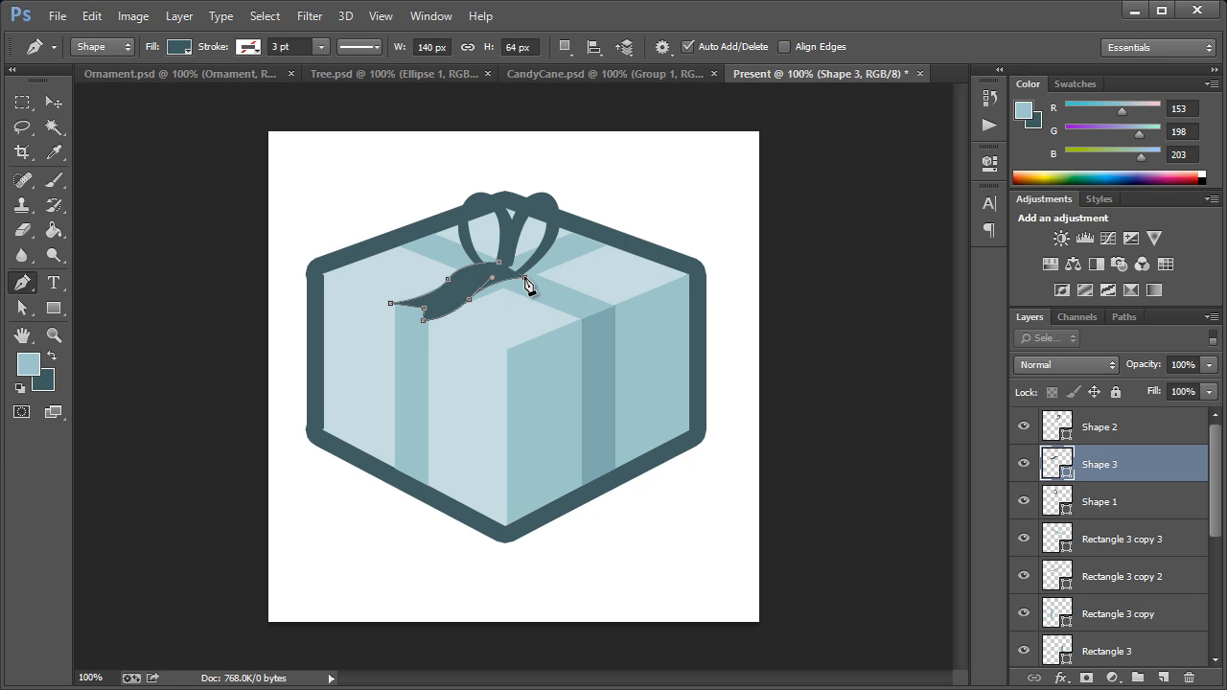
pyautogui.click(499, 265)
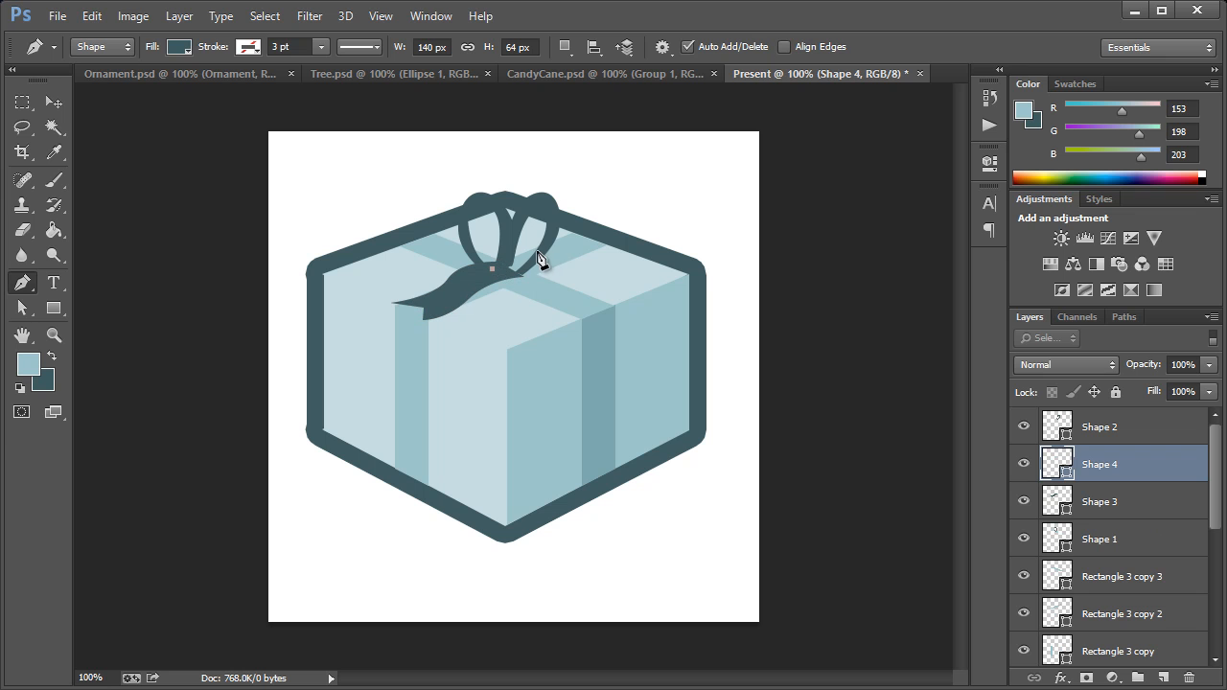
# Step: Draw a matching right ribbon tail with a notched end, about 126 by 61 px, as a separate closed Pen shape
pyautogui.moveTo(550, 248)
pyautogui.mouseDown()
pyautogui.moveTo(592, 247)
pyautogui.moveTo(557, 266)
pyautogui.mouseUp()
pyautogui.click(586, 247)
pyautogui.click(610, 234)
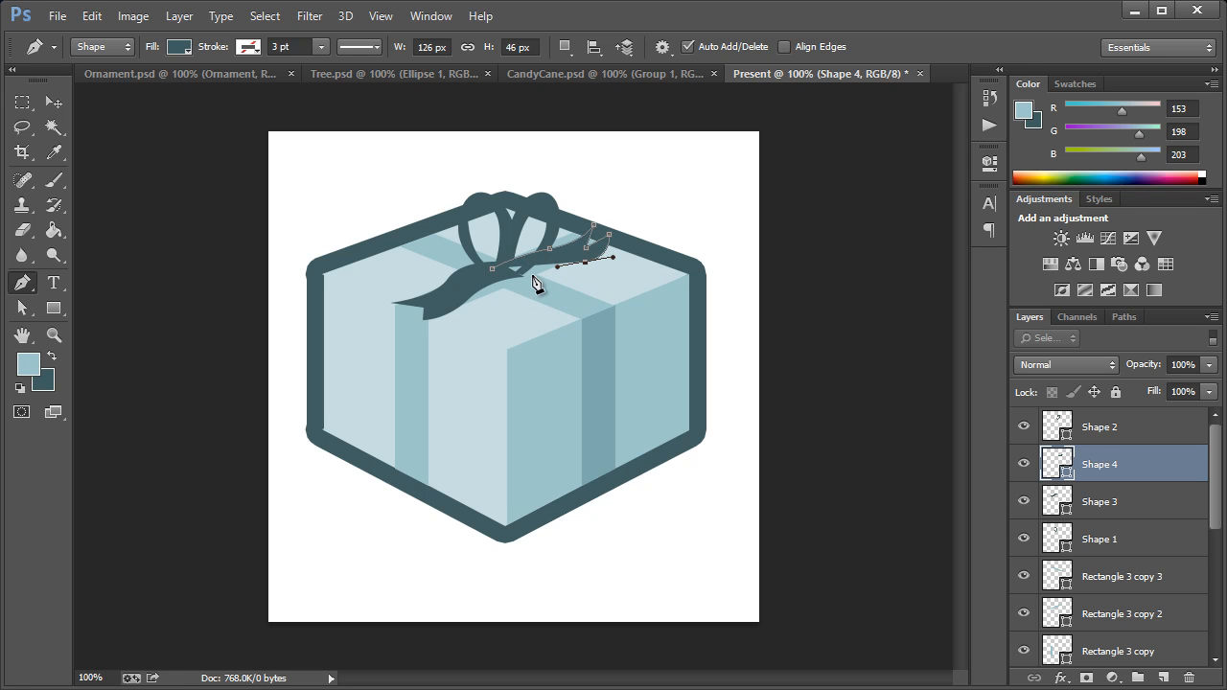
pyautogui.click(525, 281)
pyautogui.press('Return')
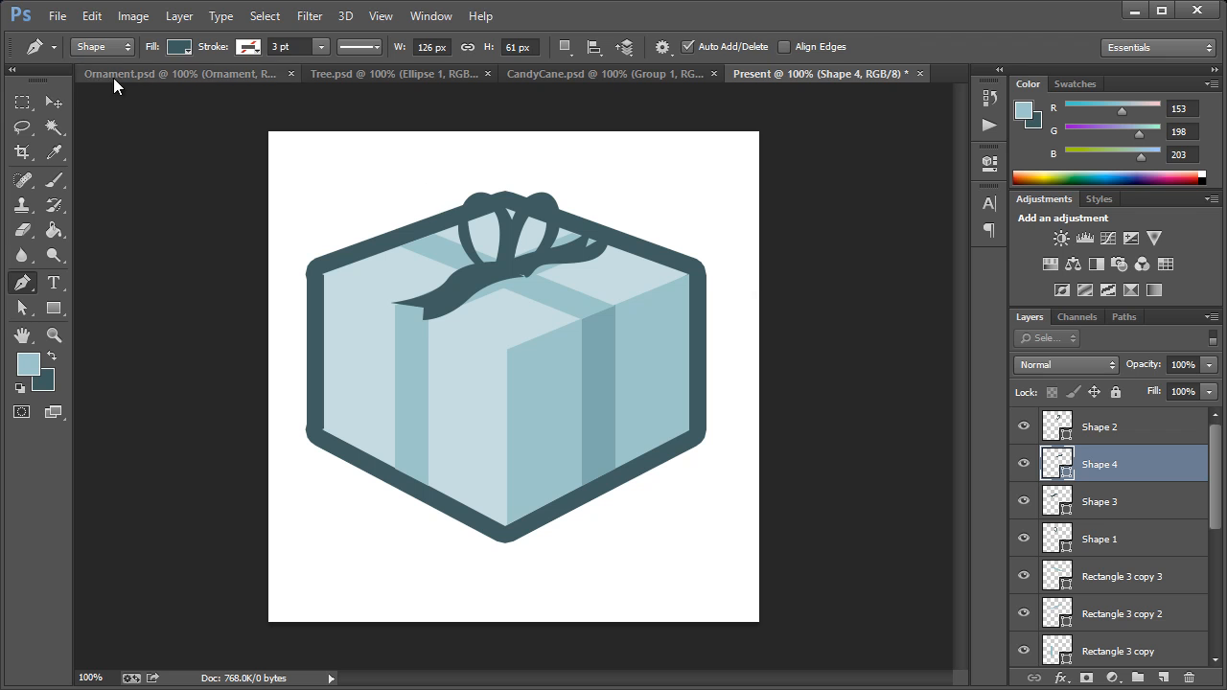
# Step: Enlarge the left bow loop up and outward so it rises above the box outline
pyautogui.click(53, 102)
pyautogui.keyDown('ctrl'); pyautogui.click(505, 206); pyautogui.keyUp('ctrl')
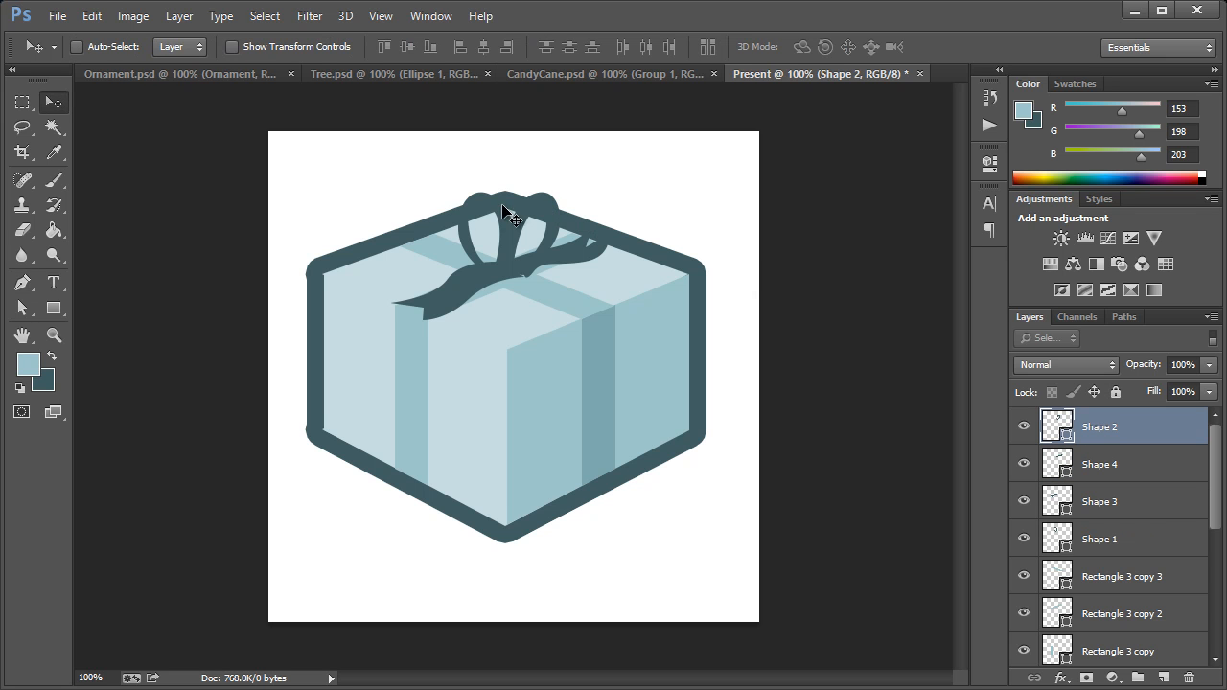
pyautogui.keyDown('ctrl'); pyautogui.click(478, 203); pyautogui.keyUp('ctrl')
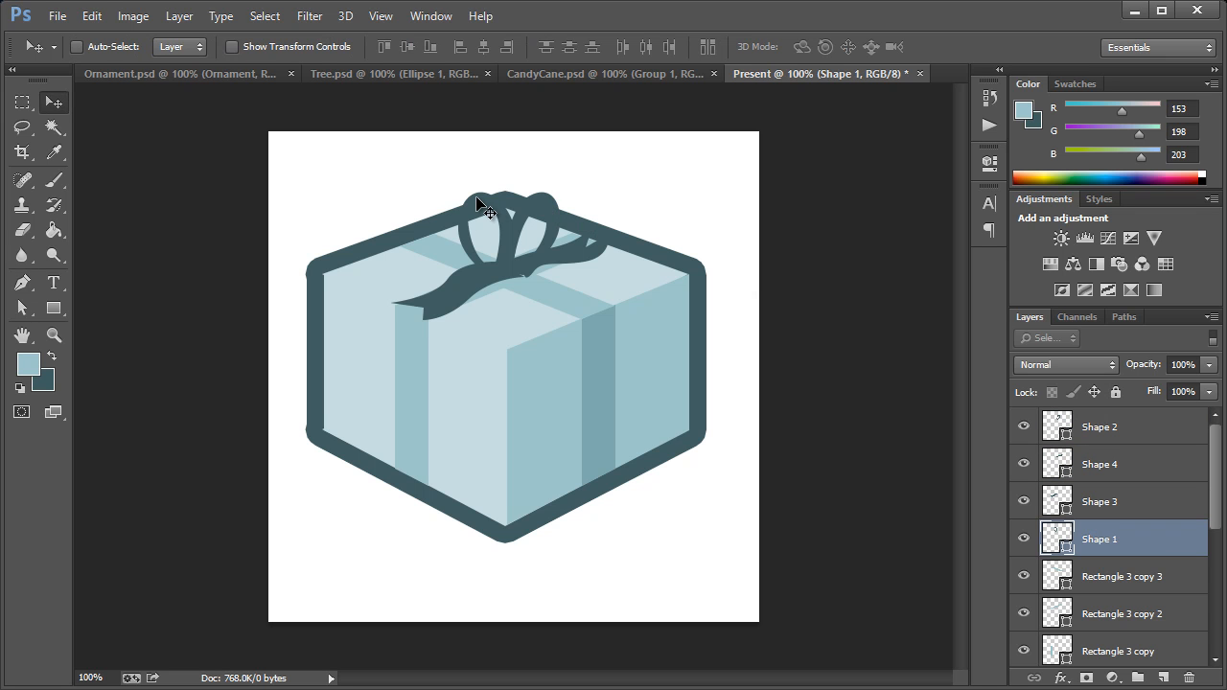
pyautogui.hotkey('ctrl', 't')
pyautogui.moveTo(523, 186); pyautogui.dragTo(535, 166)
pyautogui.click(53, 102)
pyautogui.press('Return')
# Step: Scale the right bow loop up to about 122% to match the enlarged left loop
pyautogui.keyDown('ctrl'); pyautogui.click(543, 206); pyautogui.keyUp('ctrl')
pyautogui.hotkey('ctrl', 't')
pyautogui.moveTo(562, 186); pyautogui.dragTo(577, 163)
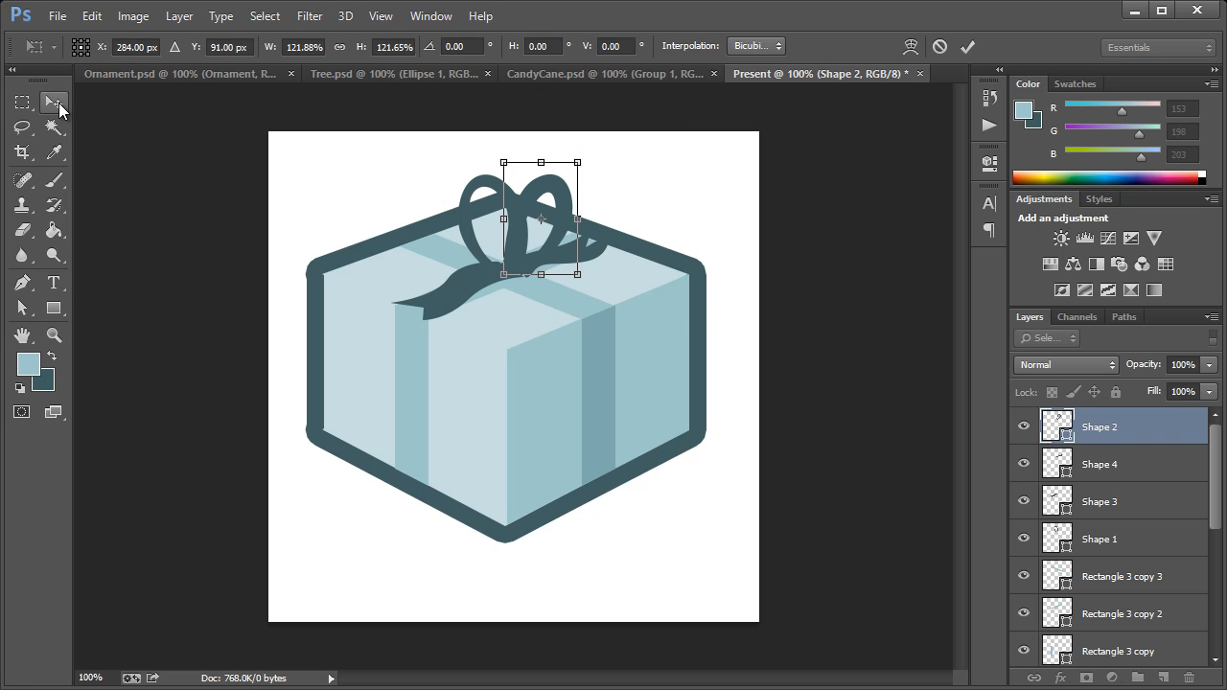
pyautogui.click(55, 102)
pyautogui.click(632, 293)
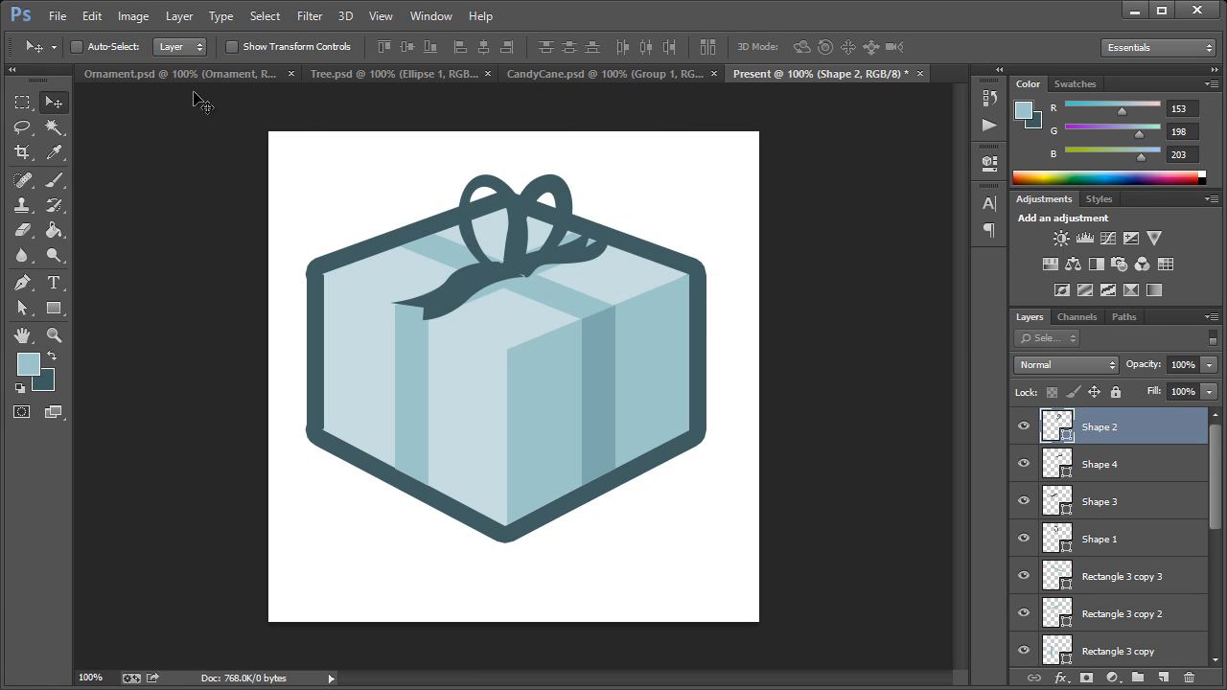
# Step: Enable layer auto-selection and shift the bow loops and the right ribbon tail slightly left to center them over the ribbon crossing
pyautogui.click(121, 49)
pyautogui.keyDown('shift'); pyautogui.click(499, 189); pyautogui.keyUp('shift')
pyautogui.moveTo(499, 188); pyautogui.dragTo(487, 191)
pyautogui.moveTo(573, 255); pyautogui.dragTo(575, 247)
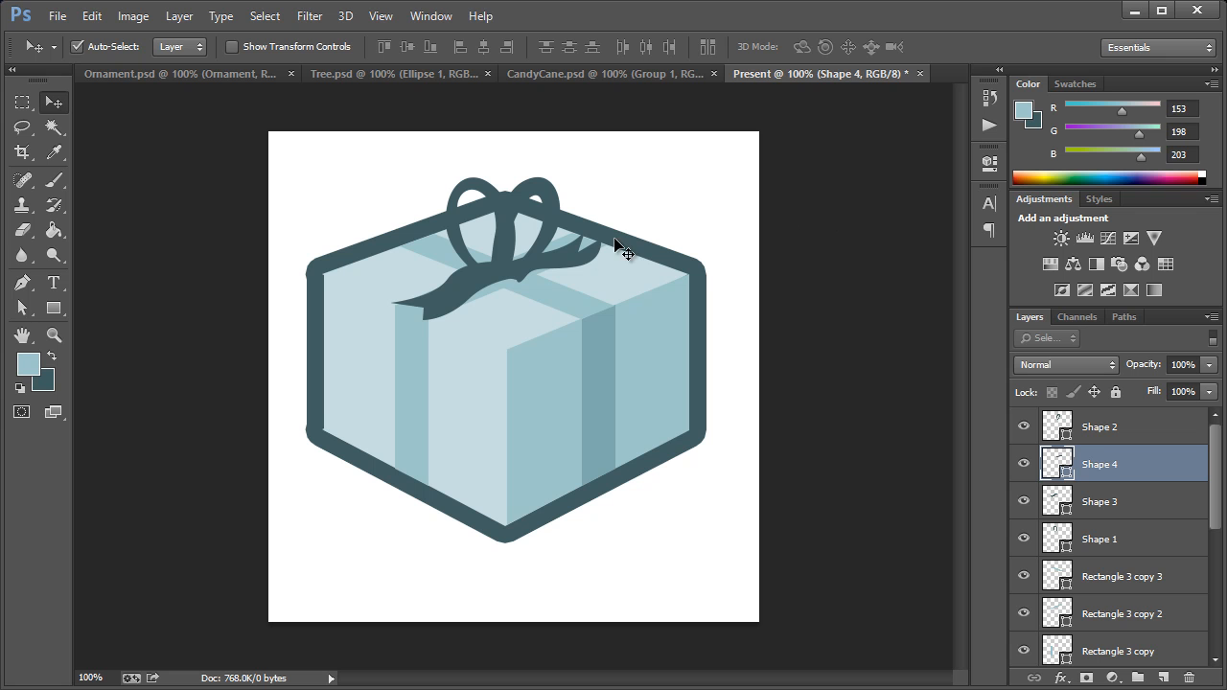
# Step: Enlarge the right ribbon tail slightly and nudge the left tail down to line up with the bow's base
pyautogui.hotkey('ctrl', 't')
pyautogui.moveTo(605, 231); pyautogui.dragTo(617, 217)
pyautogui.click(57, 103)
pyautogui.press('Return')
pyautogui.moveTo(485, 272)
pyautogui.mouseDown()
pyautogui.moveTo(512, 285)
pyautogui.moveTo(486, 279)
pyautogui.mouseUp()
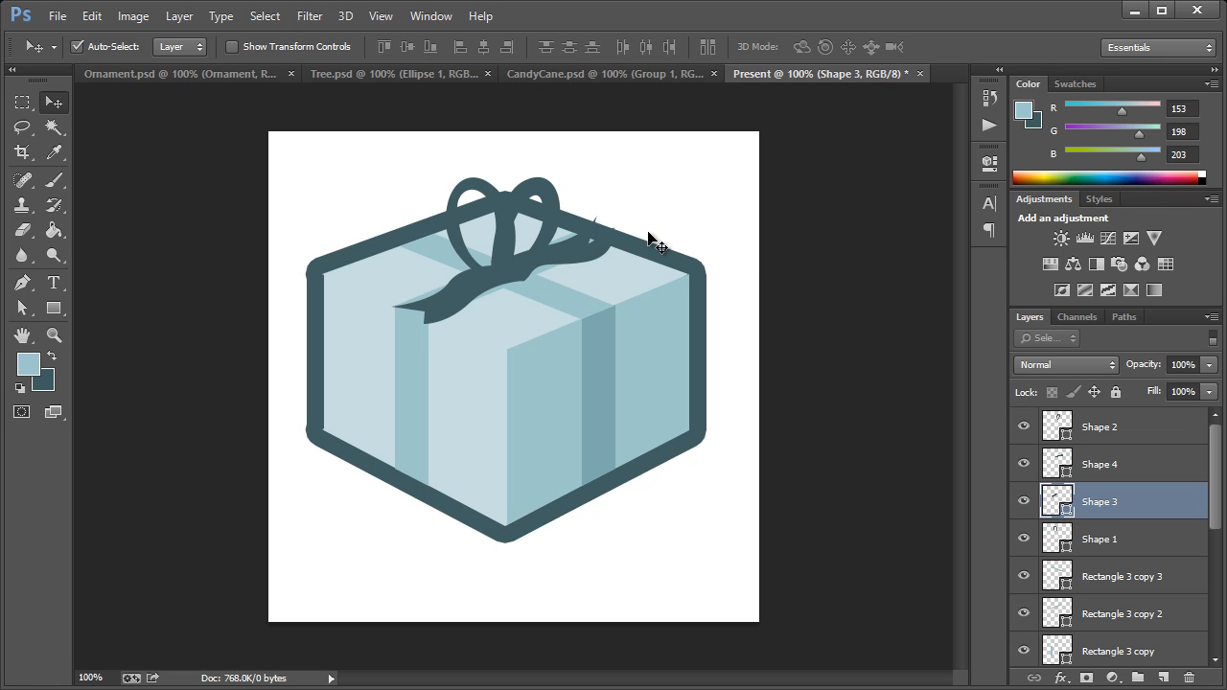
# Step: Create a new 512 by 512 px document named Hat with a transparent background
pyautogui.click(60, 16)
pyautogui.click(67, 36)
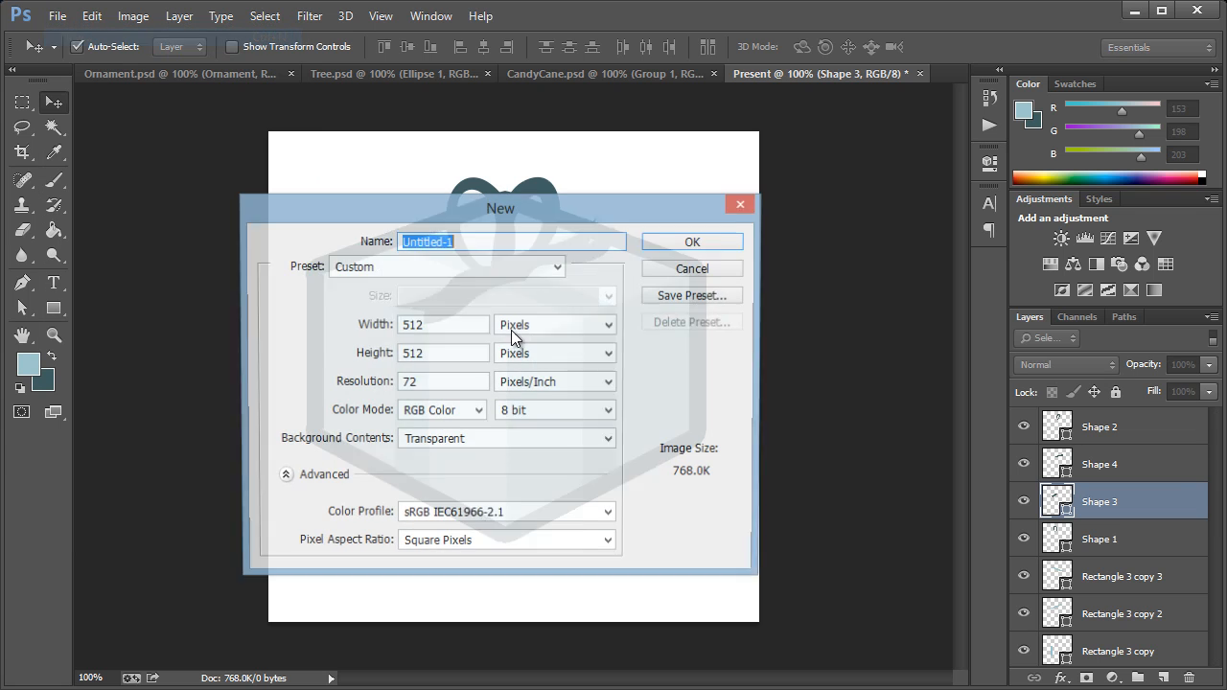
pyautogui.write('Hat')
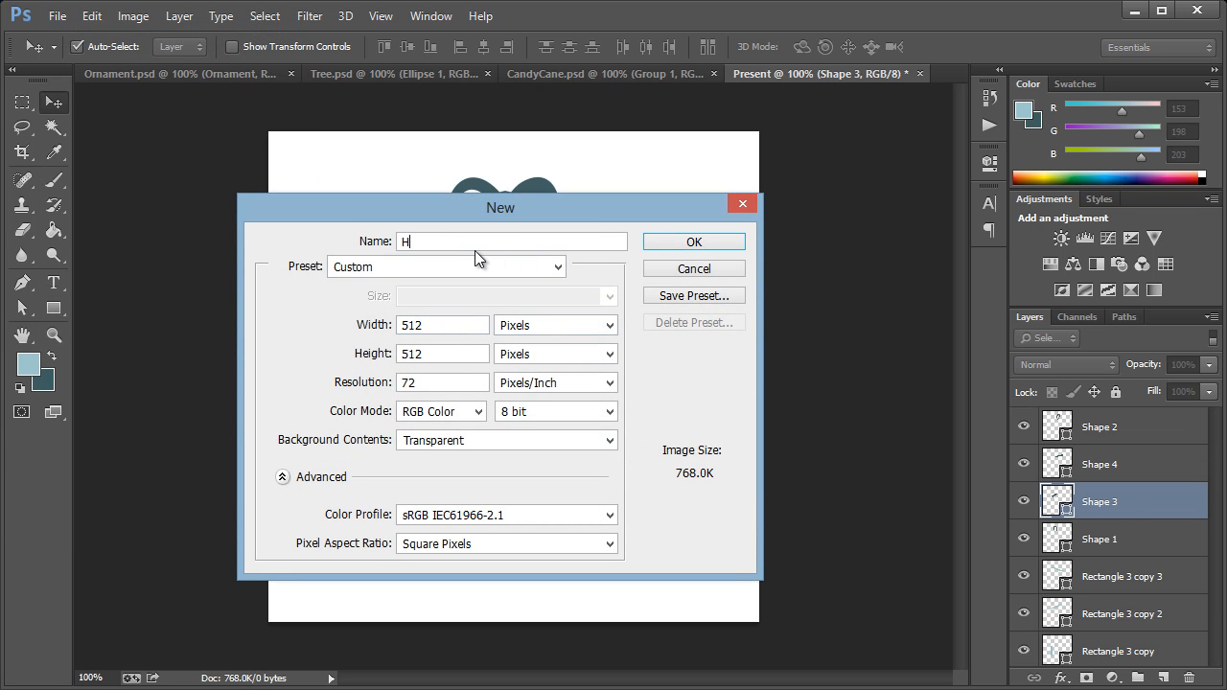
pyautogui.press('Return')
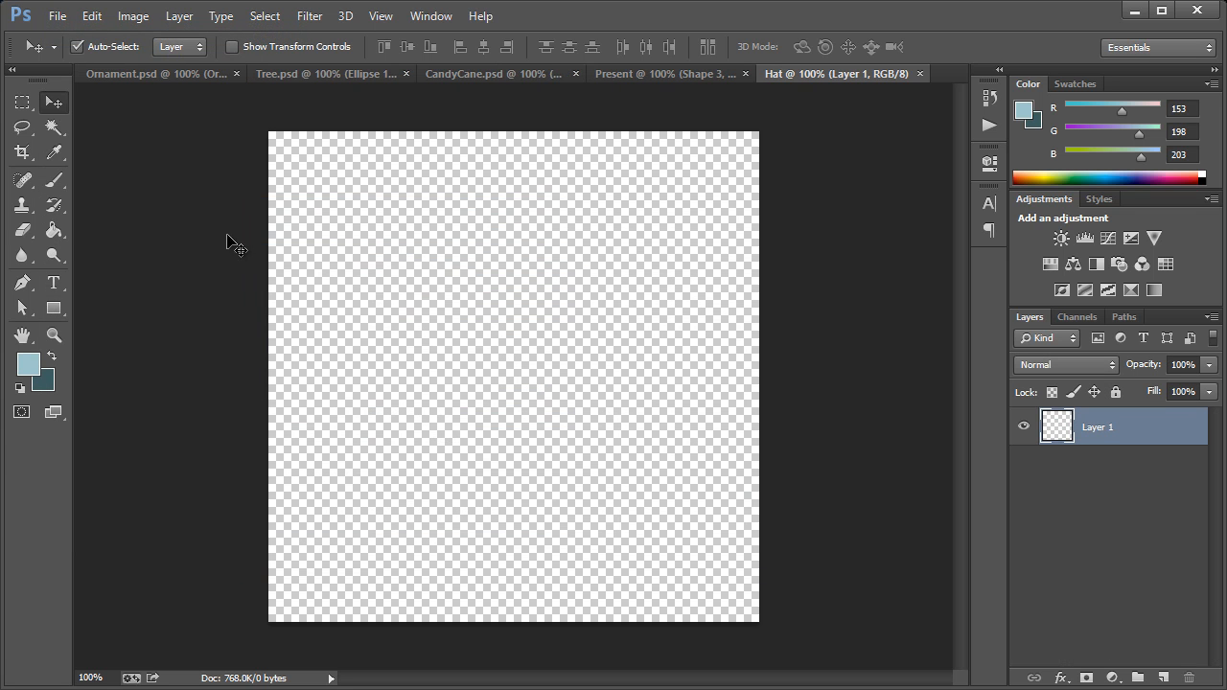
# Step: Set the foreground color to white ffffff and fill the Hat canvas with the Paint Bucket
pyautogui.click(53, 230)
pyautogui.click(27, 363)
pyautogui.click(715, 284)
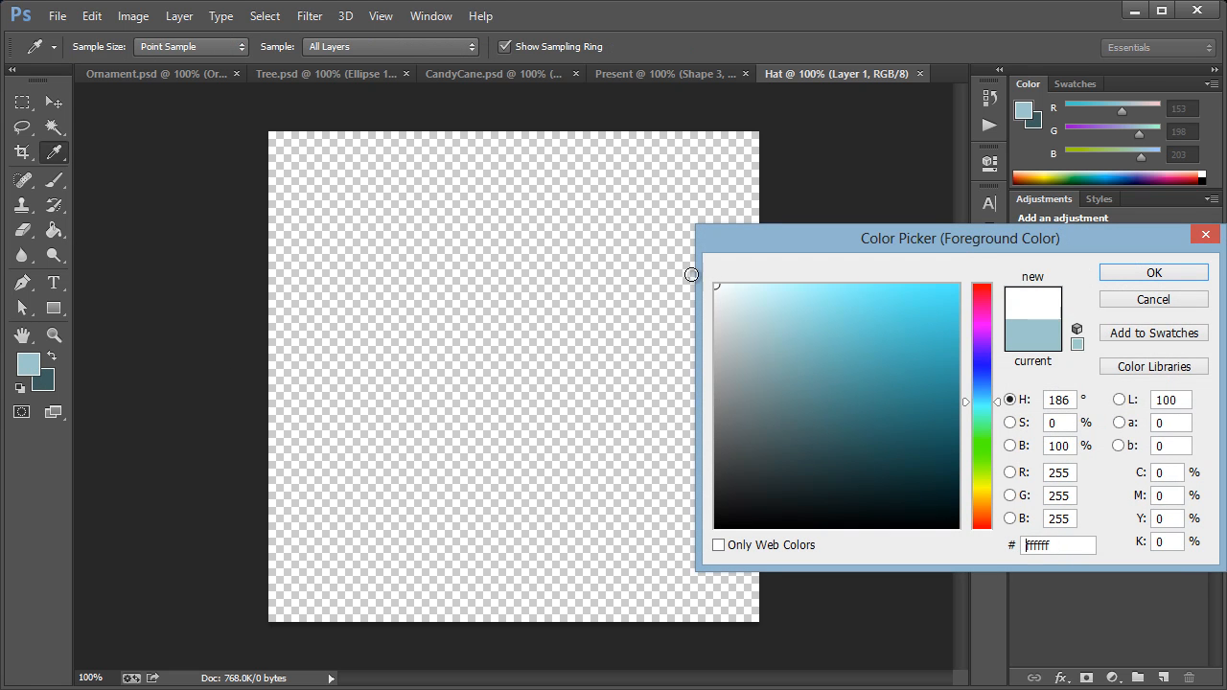
pyautogui.click(1110, 273)
pyautogui.click(608, 309)
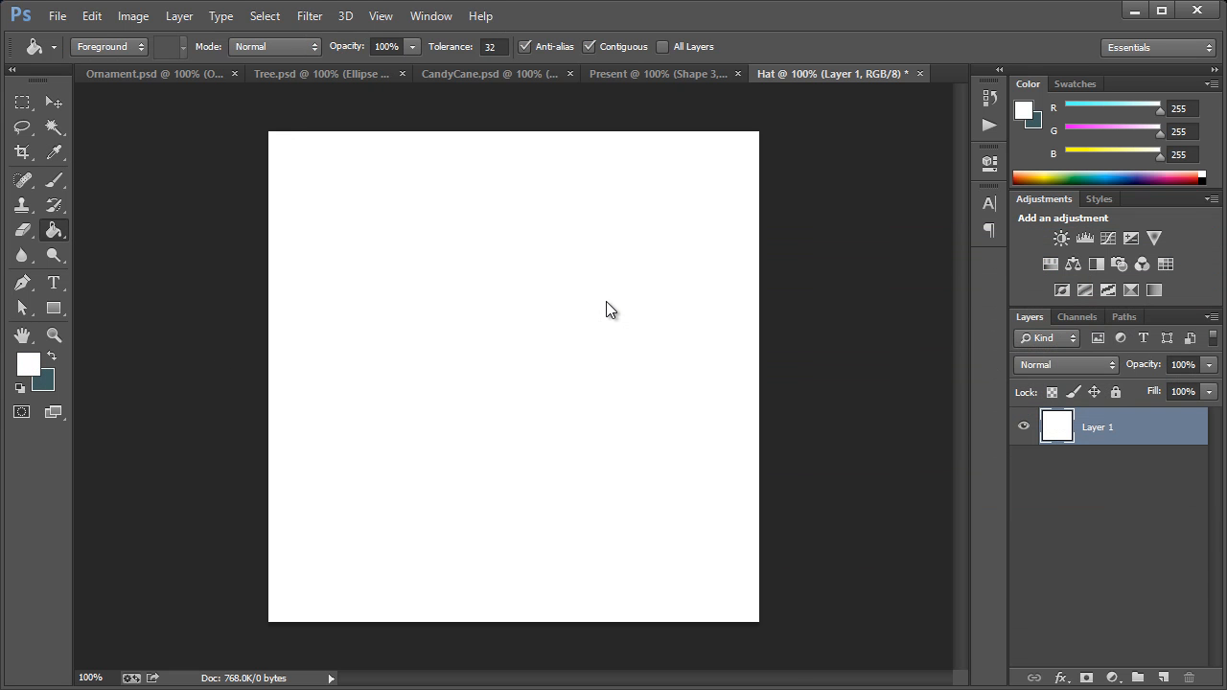
# Step: Draw a closed hat body about 240 px wide with a tip curling over to the right and a curved base, using the Pen tool
pyautogui.click(24, 283)
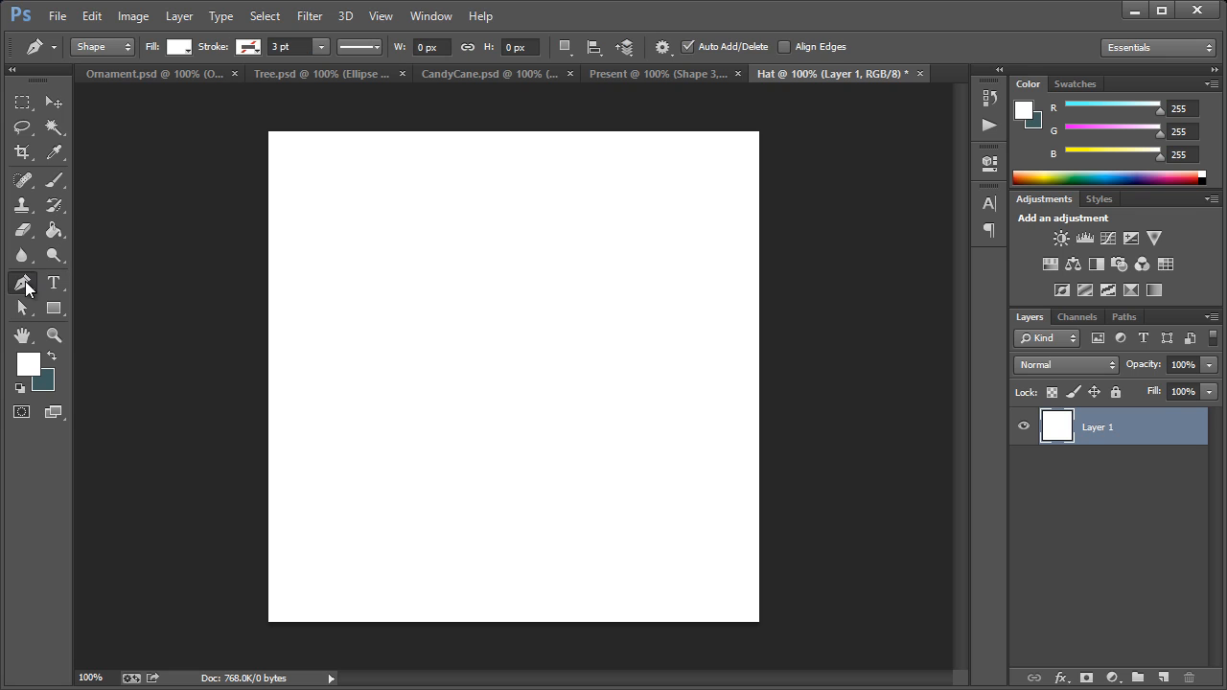
pyautogui.click(381, 454)
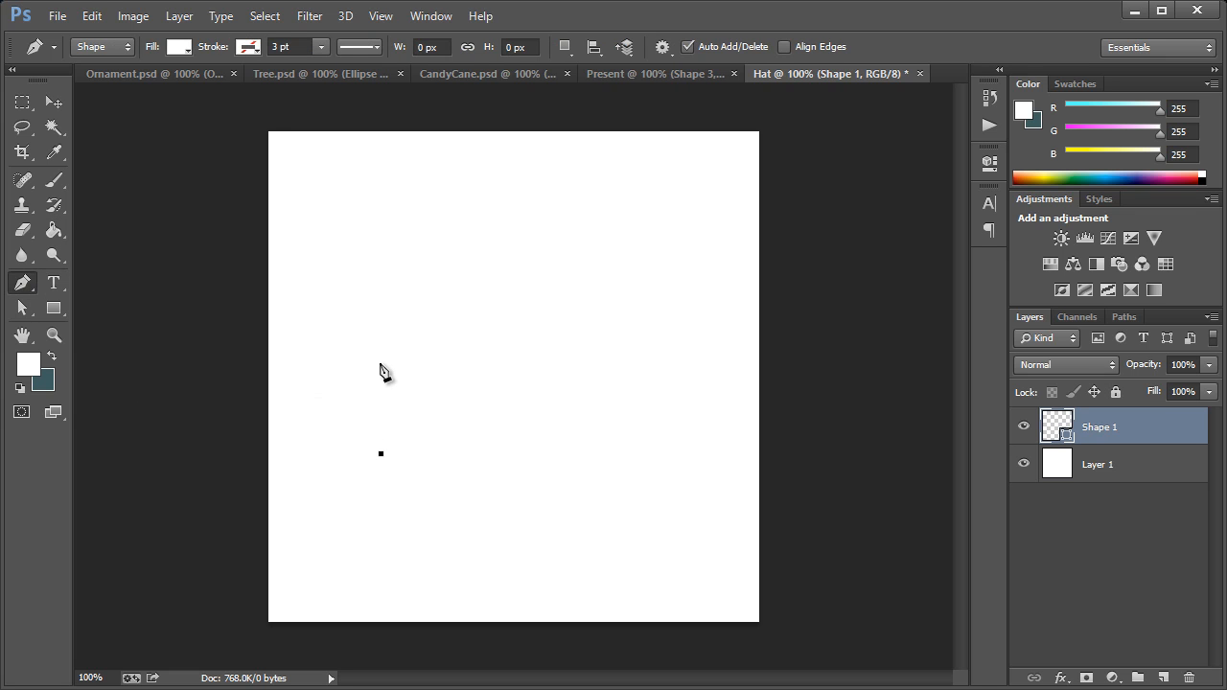
pyautogui.moveTo(381, 358); pyautogui.dragTo(403, 264)
pyautogui.moveTo(438, 223); pyautogui.dragTo(605, 215)
pyautogui.click(607, 228)
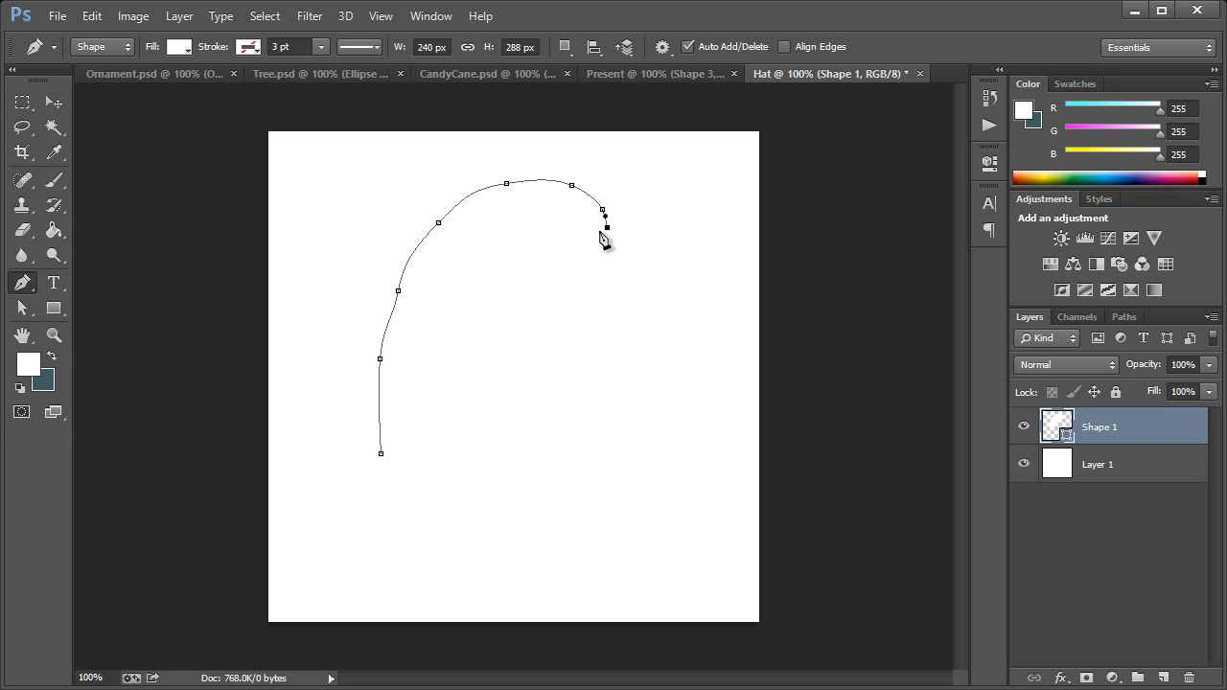
pyautogui.moveTo(568, 219); pyautogui.dragTo(543, 255)
pyautogui.moveTo(558, 310); pyautogui.dragTo(568, 333)
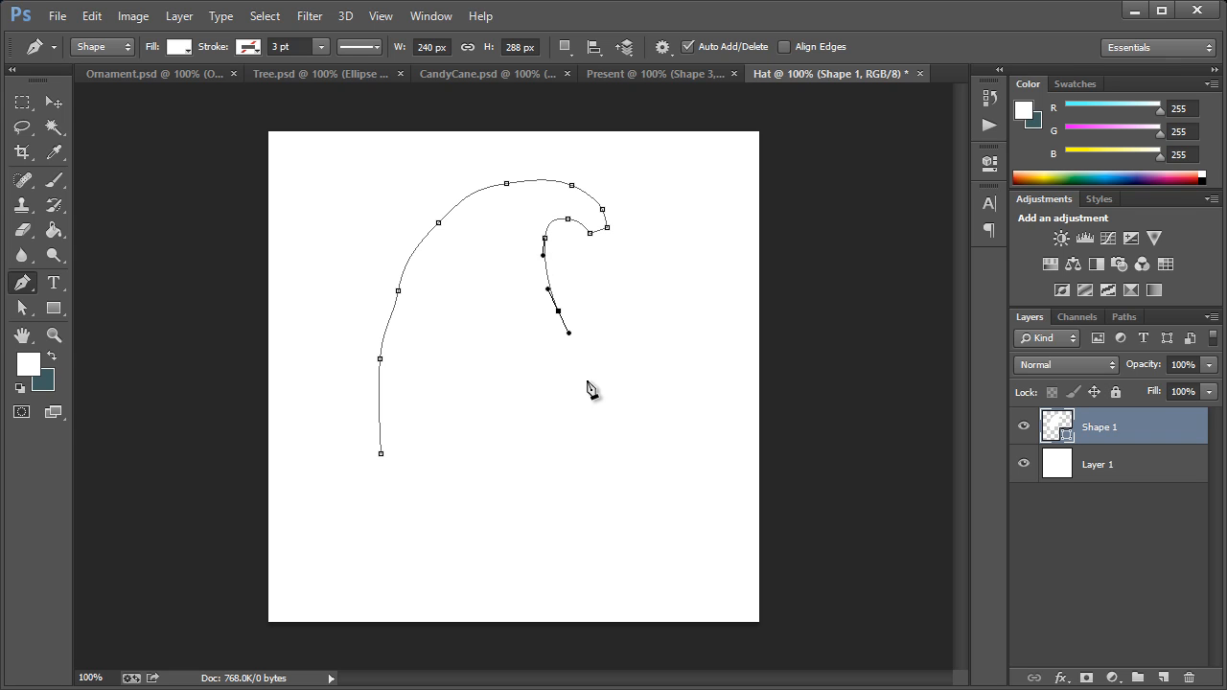
pyautogui.moveTo(593, 395); pyautogui.dragTo(598, 464)
pyautogui.moveTo(382, 455); pyautogui.dragTo(298, 403)
# Step: Sample the mid-blue 99c6cb from the Present document and fill the hat body with it
pyautogui.click(661, 74)
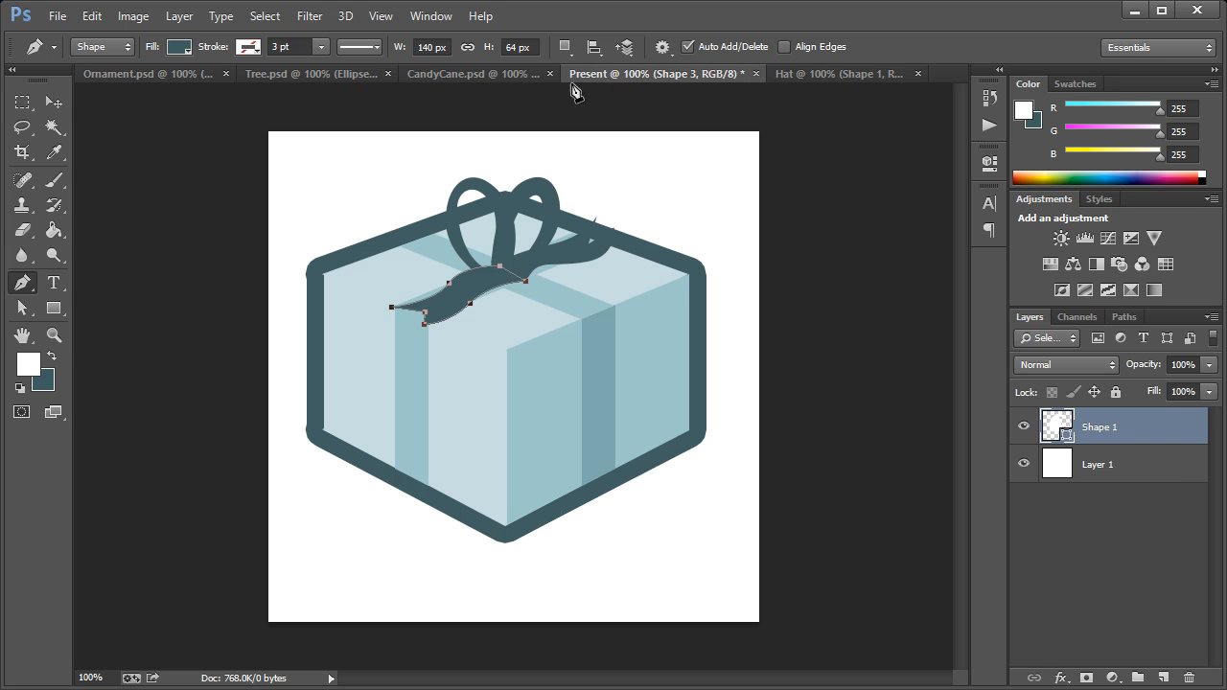
pyautogui.click(54, 152)
pyautogui.click(429, 357)
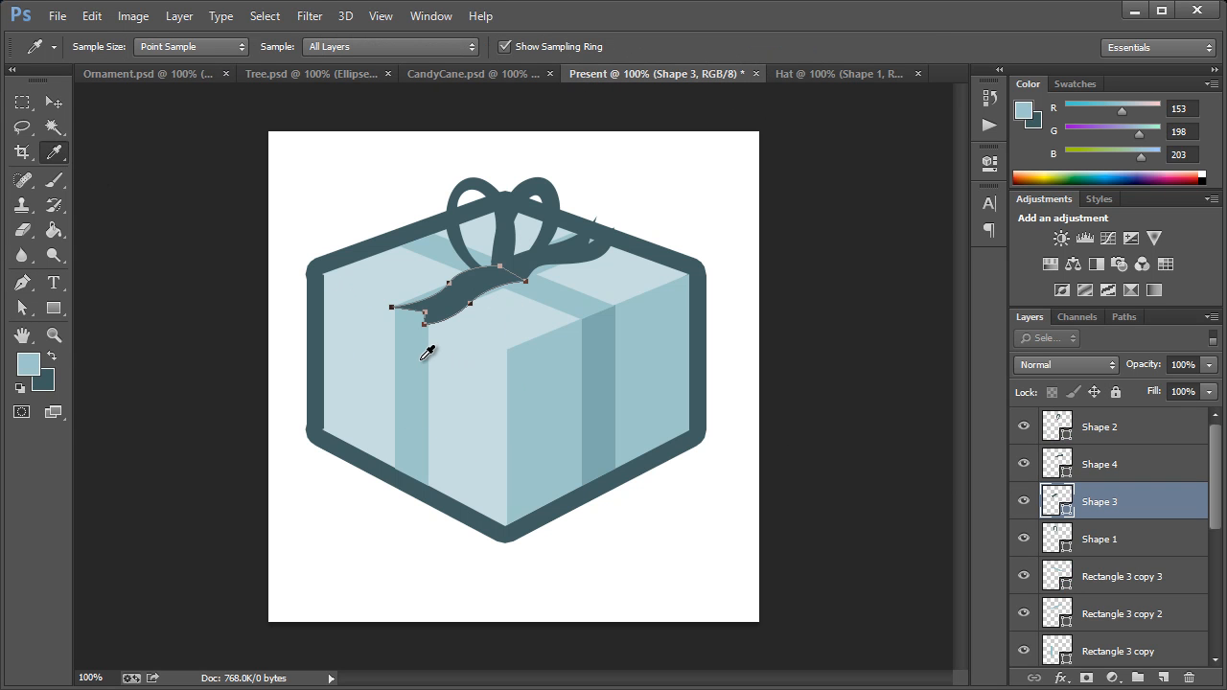
pyautogui.click(828, 72)
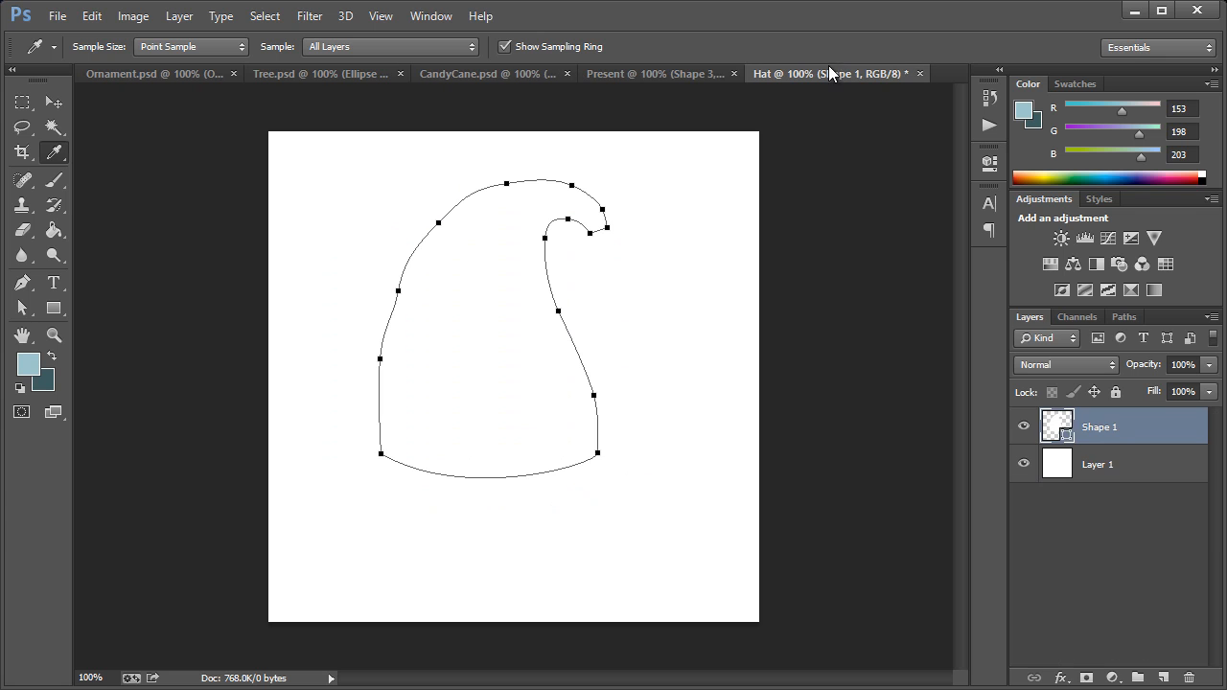
pyautogui.doubleClick(1062, 431)
pyautogui.click(29, 363)
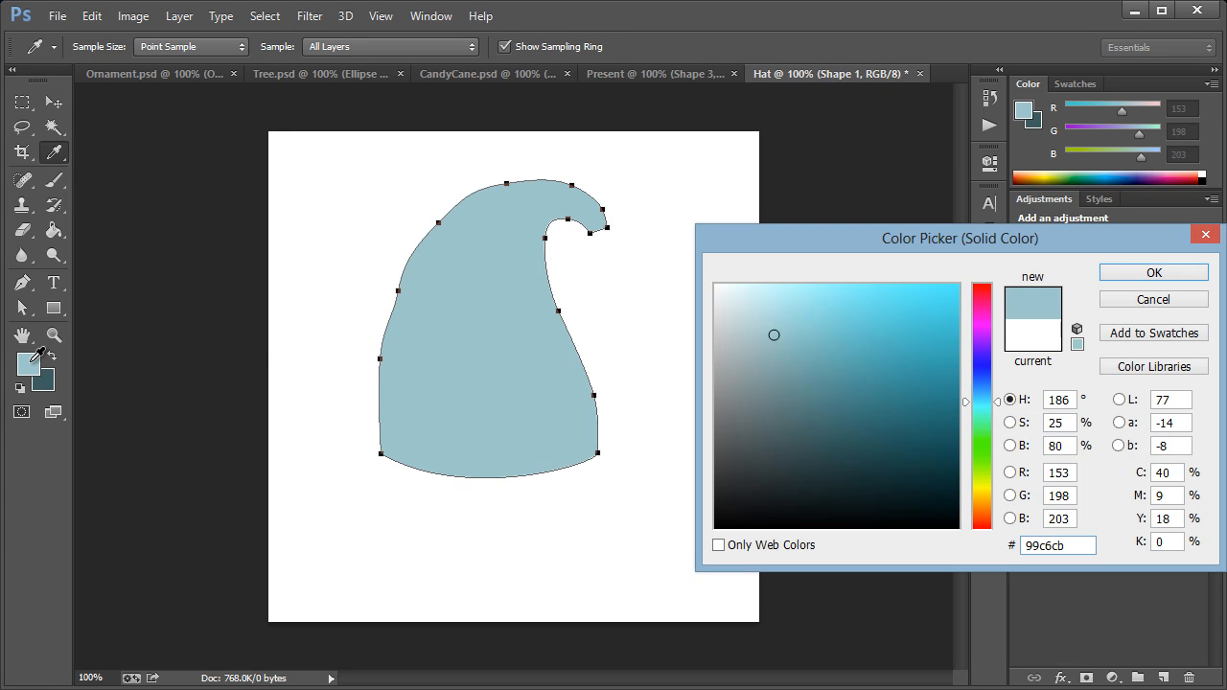
pyautogui.click(1095, 276)
# Step: Draw a closed, rounded brim about 273 by 91 px across the hat's base with the Pen tool
pyautogui.press('p')
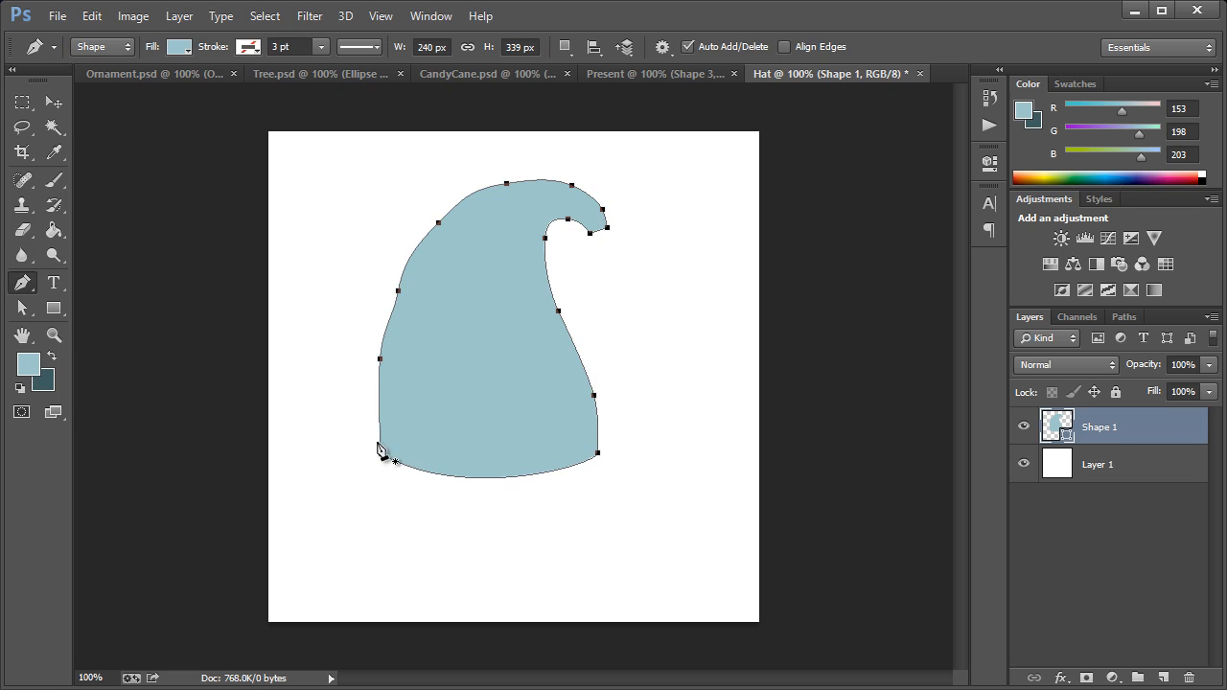
pyautogui.click(387, 448)
pyautogui.moveTo(367, 476); pyautogui.dragTo(416, 454)
pyautogui.hotkey('ctrl', 'z')
pyautogui.click(387, 449)
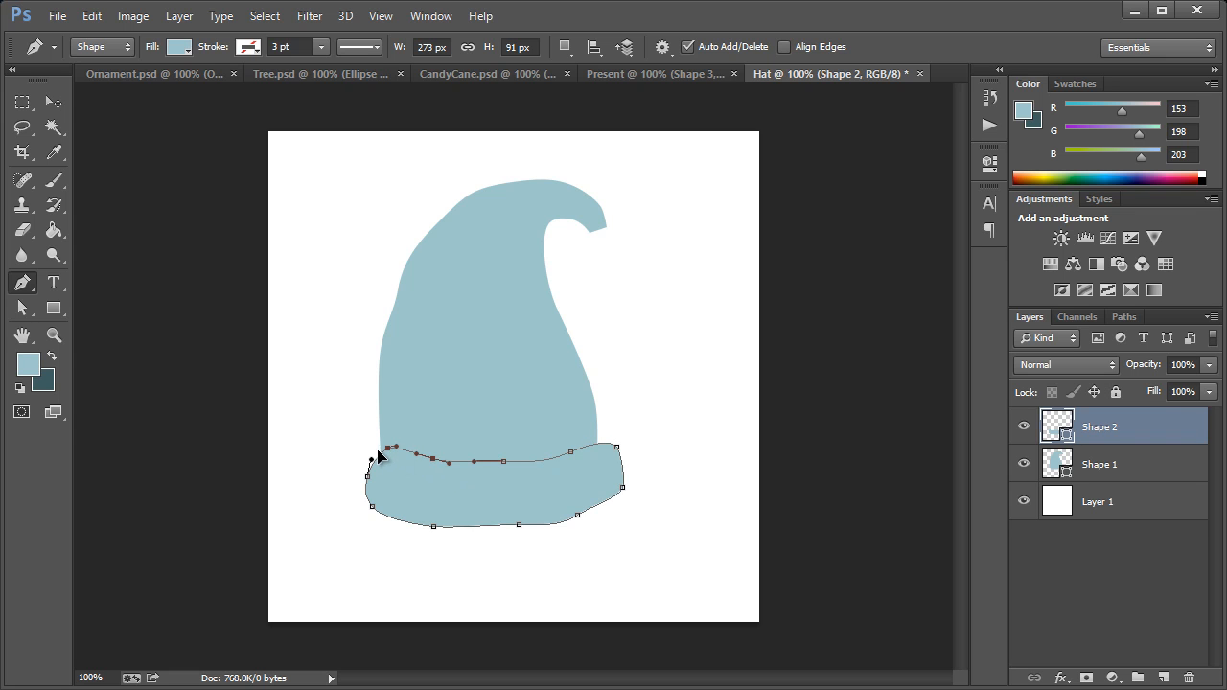
# Step: Sample the light blue from the top face of the box in the Present document and fill the hat brim with it
pyautogui.click(661, 74)
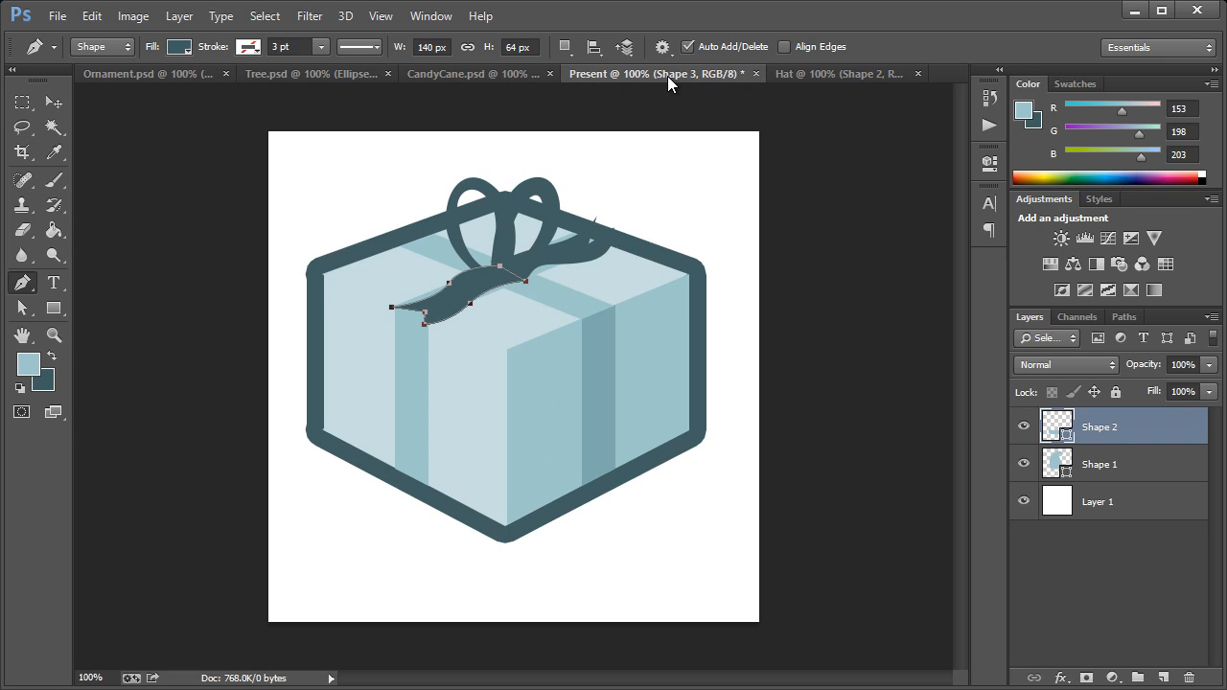
pyautogui.click(53, 152)
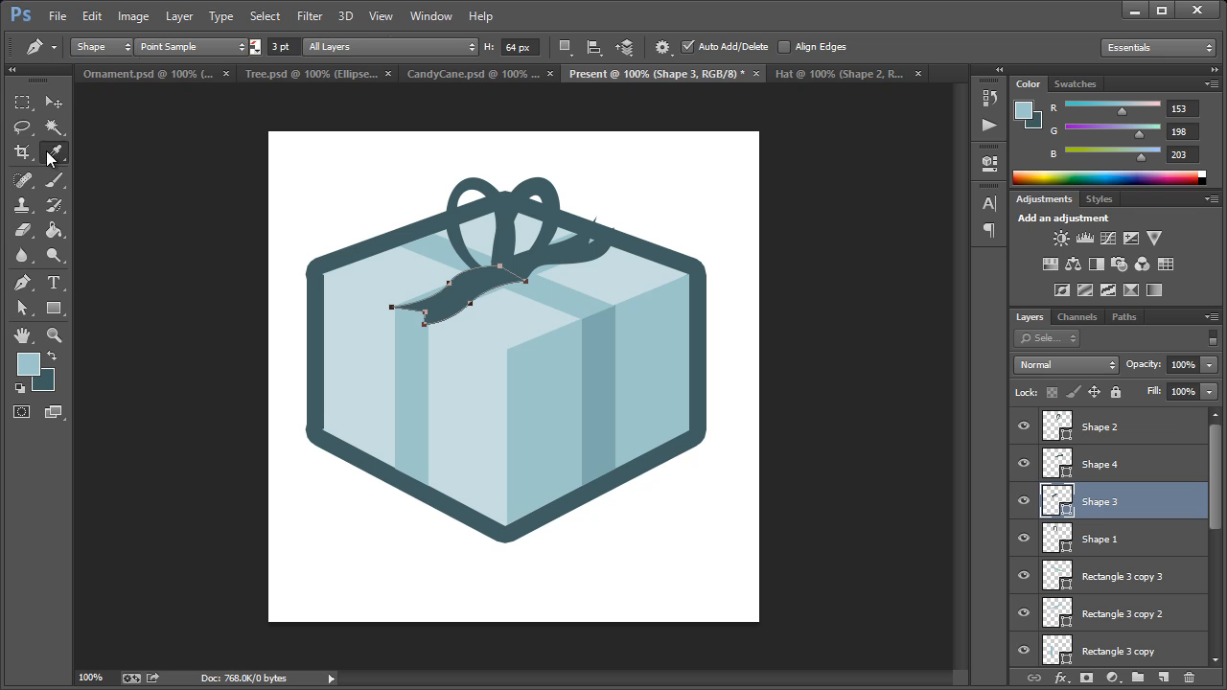
pyautogui.click(410, 263)
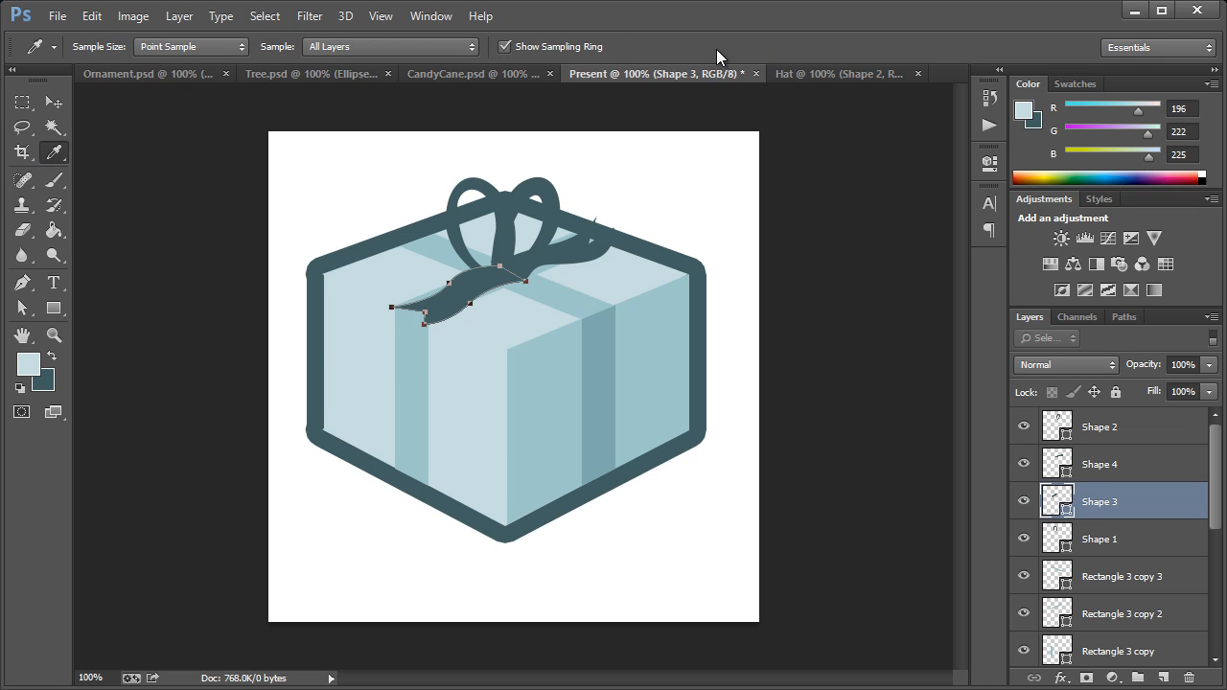
pyautogui.click(824, 74)
pyautogui.doubleClick(1058, 428)
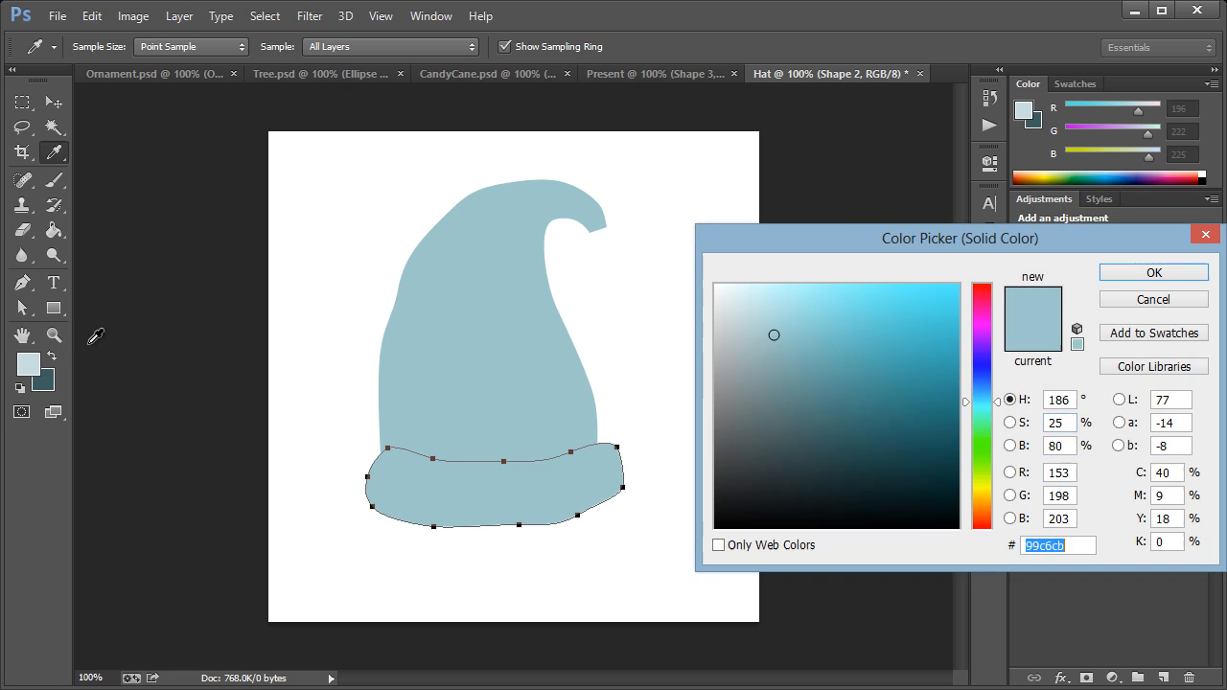
pyautogui.click(32, 358)
pyautogui.press('Return')
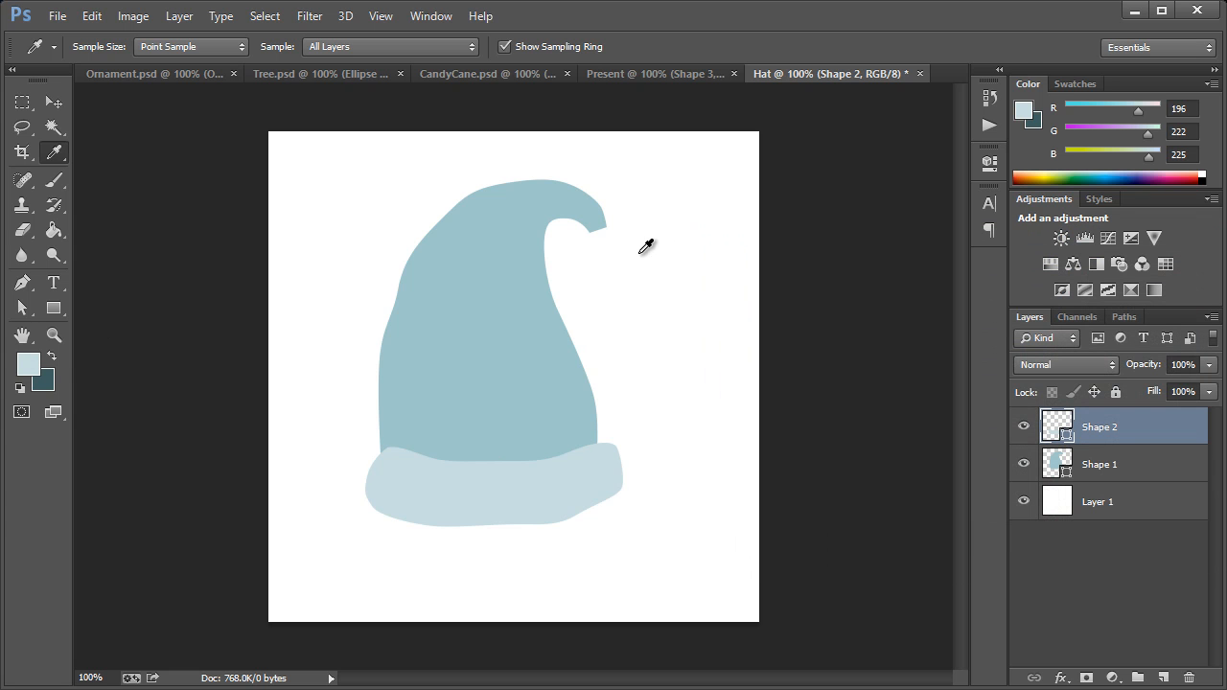
# Step: Draw a roughly round pom-pom about 91 by 87 px hanging from the hat's tip with the Pen tool
pyautogui.click(22, 282)
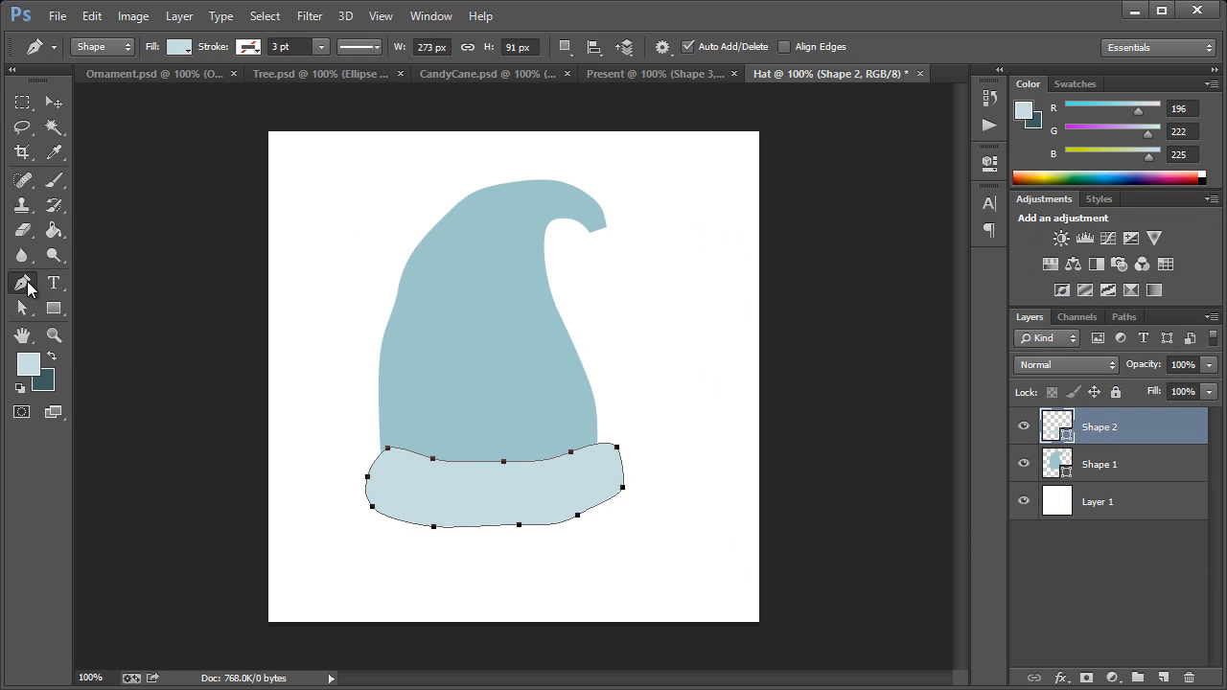
pyautogui.click(594, 222)
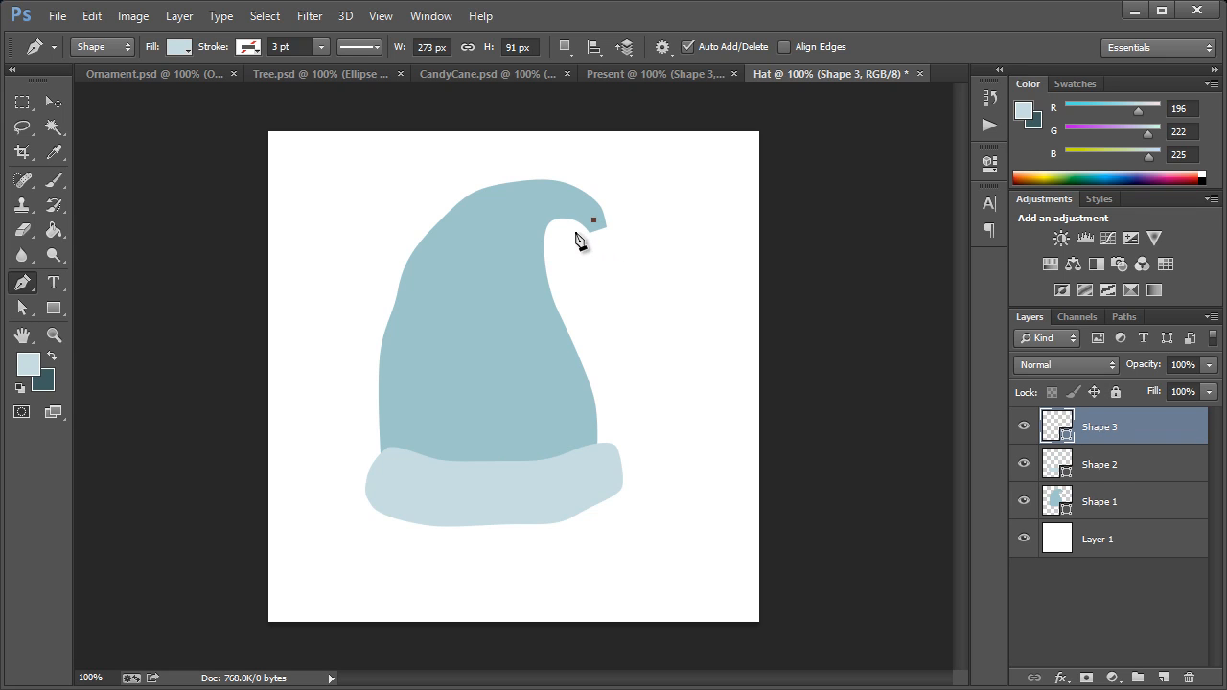
pyautogui.moveTo(571, 234); pyautogui.dragTo(648, 247)
pyautogui.hotkey('ctrl', 'z')
pyautogui.click(632, 227)
pyautogui.click(594, 222)
pyautogui.press('Return')
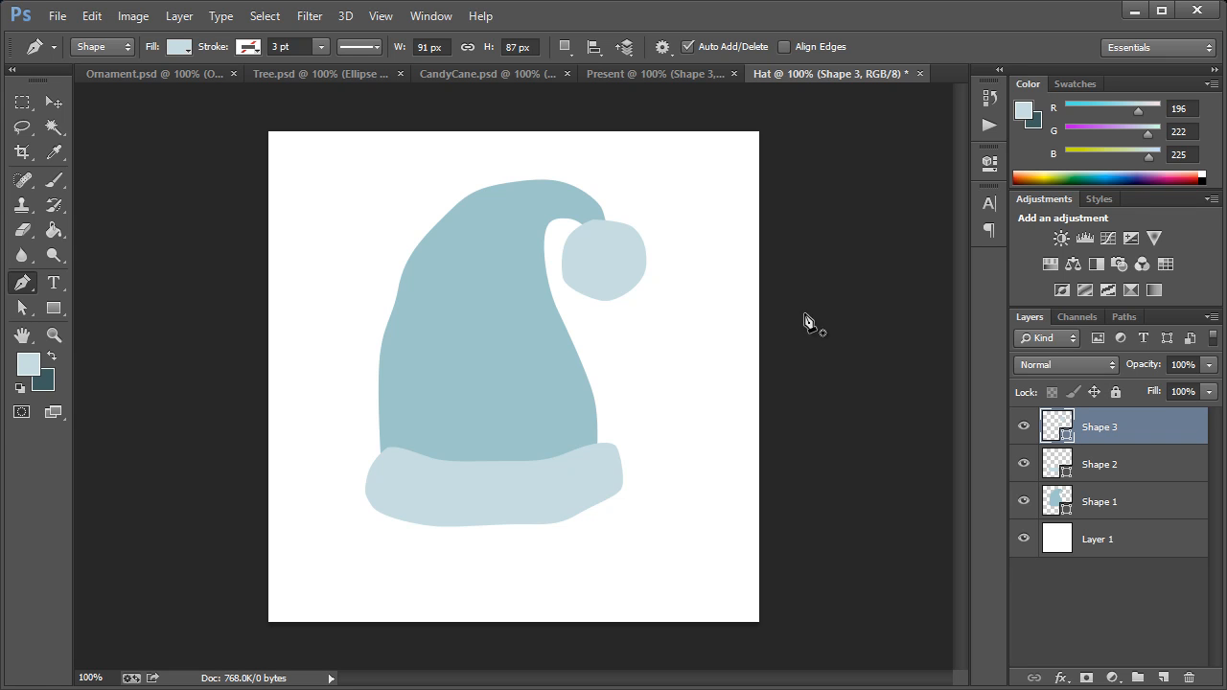
# Step: Enlarge the hat body, brim and pom-pom shapes together and reposition them so the hat nearly fills the canvas
pyautogui.keyDown('shift'); pyautogui.click(1119, 498); pyautogui.keyUp('shift')
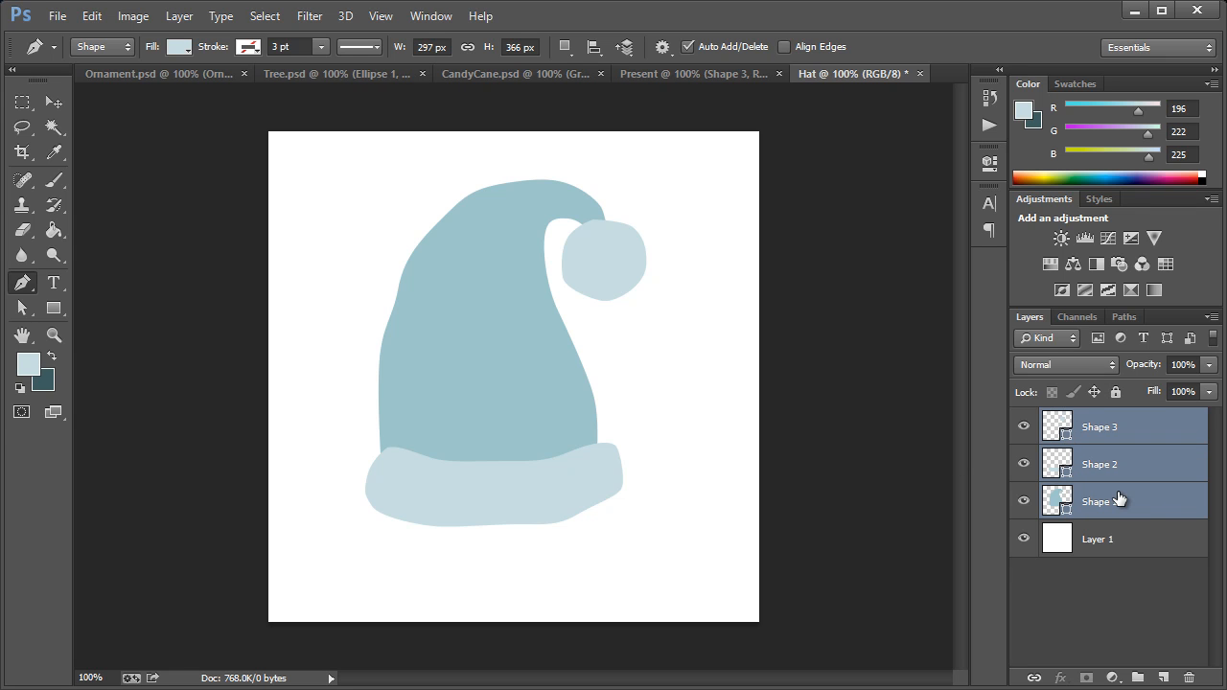
pyautogui.hotkey('ctrl', 't')
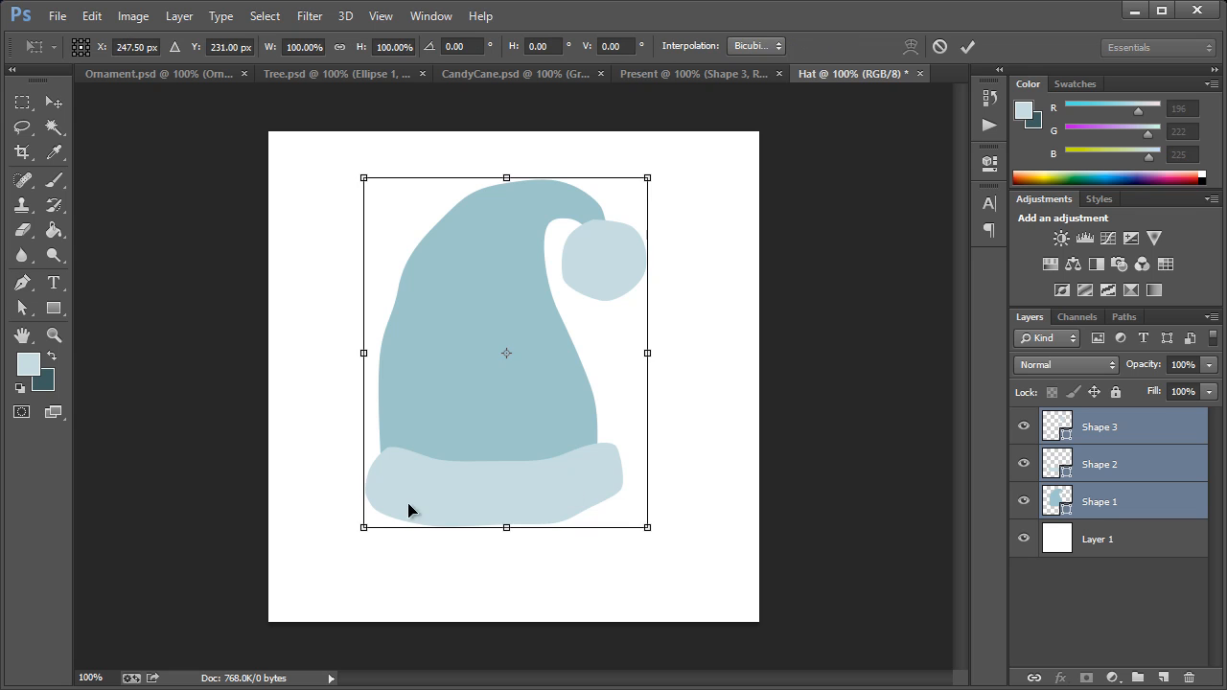
pyautogui.moveTo(365, 527); pyautogui.dragTo(298, 607)
pyautogui.moveTo(486, 467); pyautogui.dragTo(522, 456)
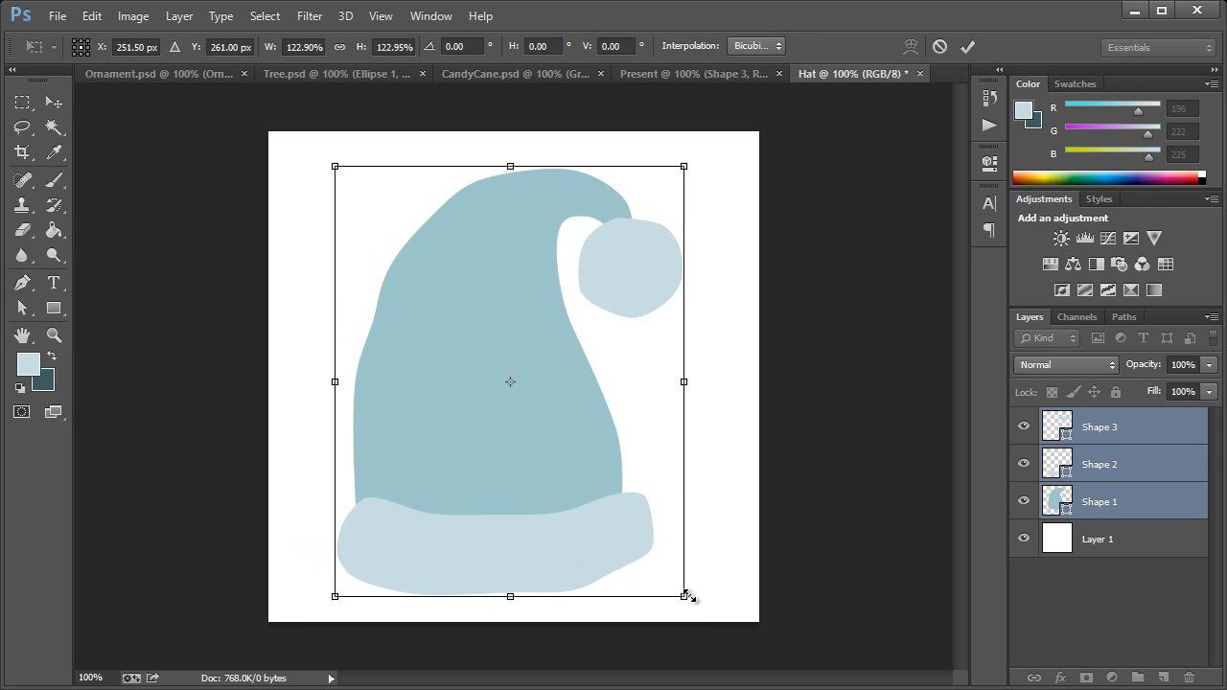
pyautogui.moveTo(686, 596); pyautogui.dragTo(699, 598)
pyautogui.moveTo(547, 524); pyautogui.dragTo(554, 516)
pyautogui.click(54, 102)
pyautogui.click(507, 290)
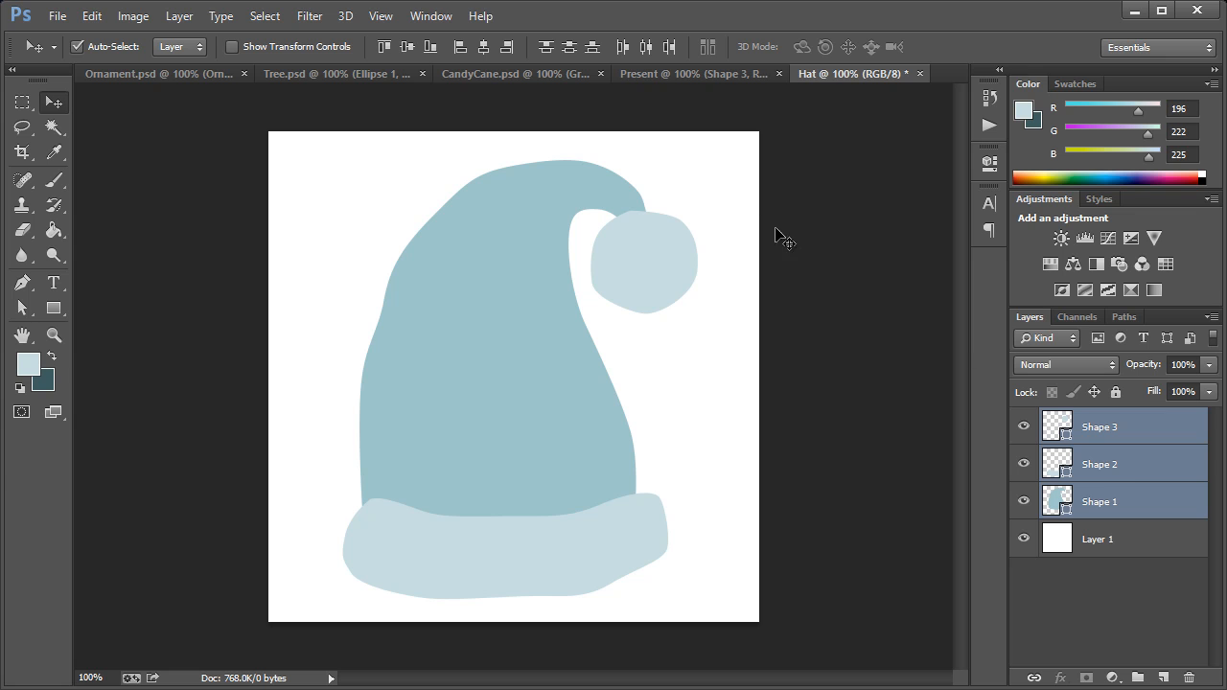
# Step: Group the three hat shapes and name the group Hat
pyautogui.hotkey('ctrl', 'g')
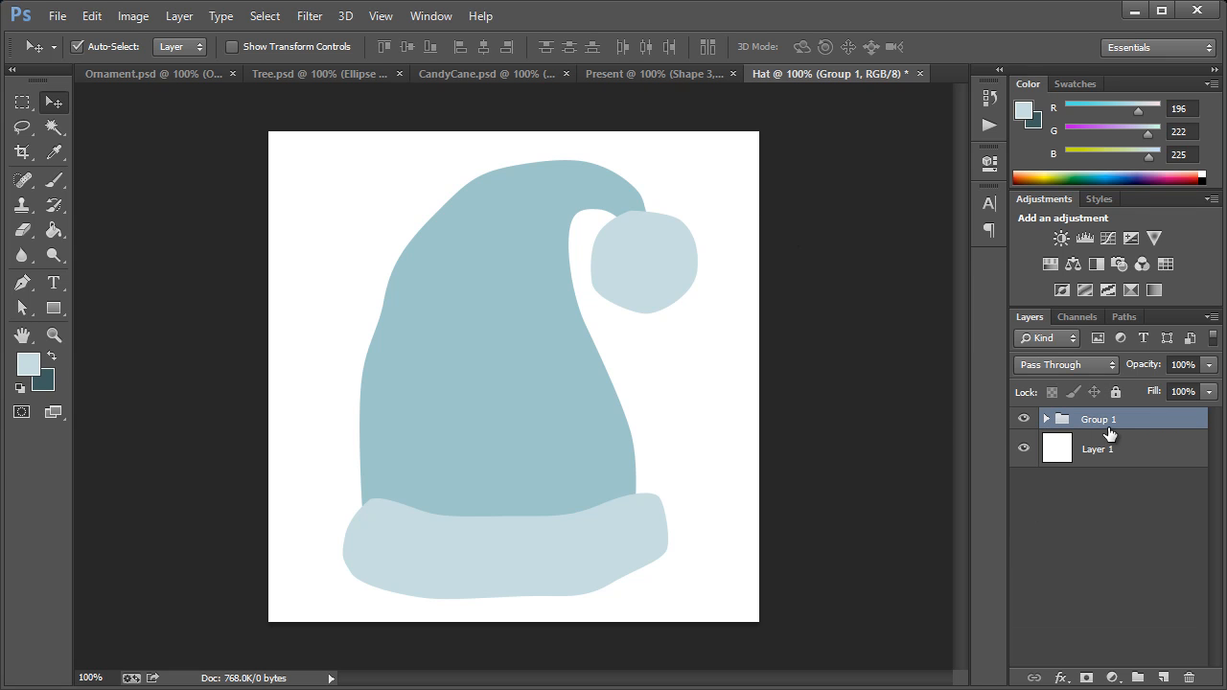
pyautogui.doubleClick(1100, 419)
pyautogui.press('Return')
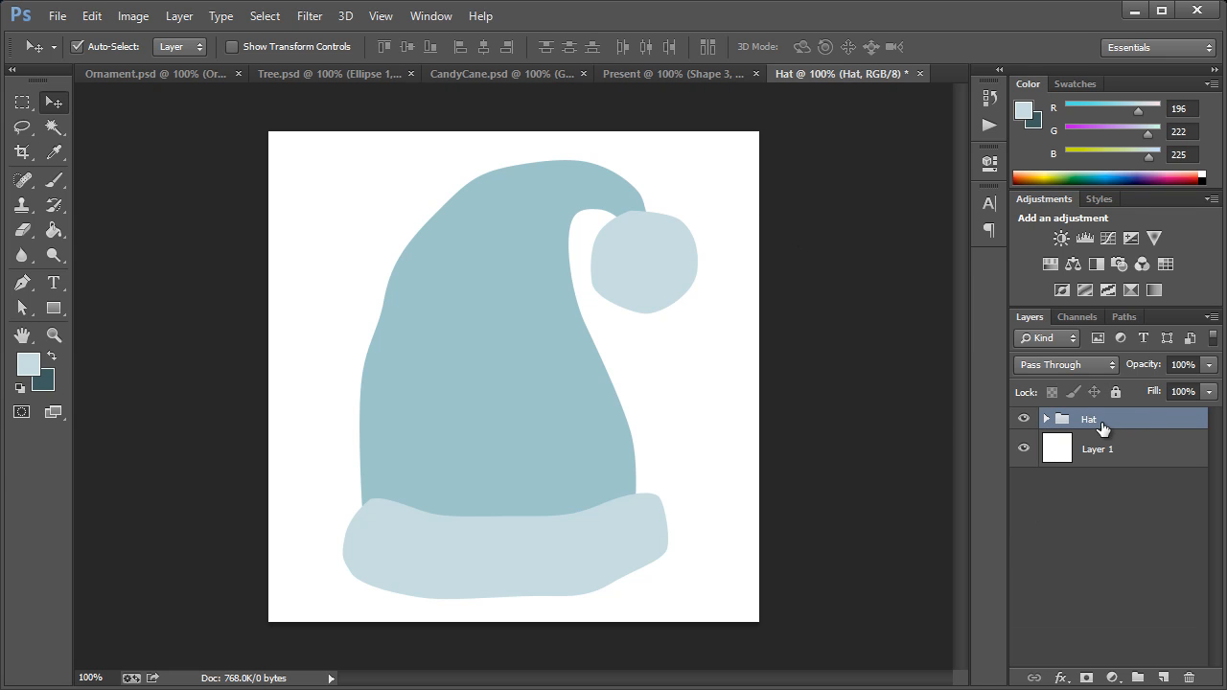
# Step: Add an 18 px outside stroke layer style to the Hat group, coloured with the dark teal background colour 395d61
pyautogui.doubleClick(1202, 426)
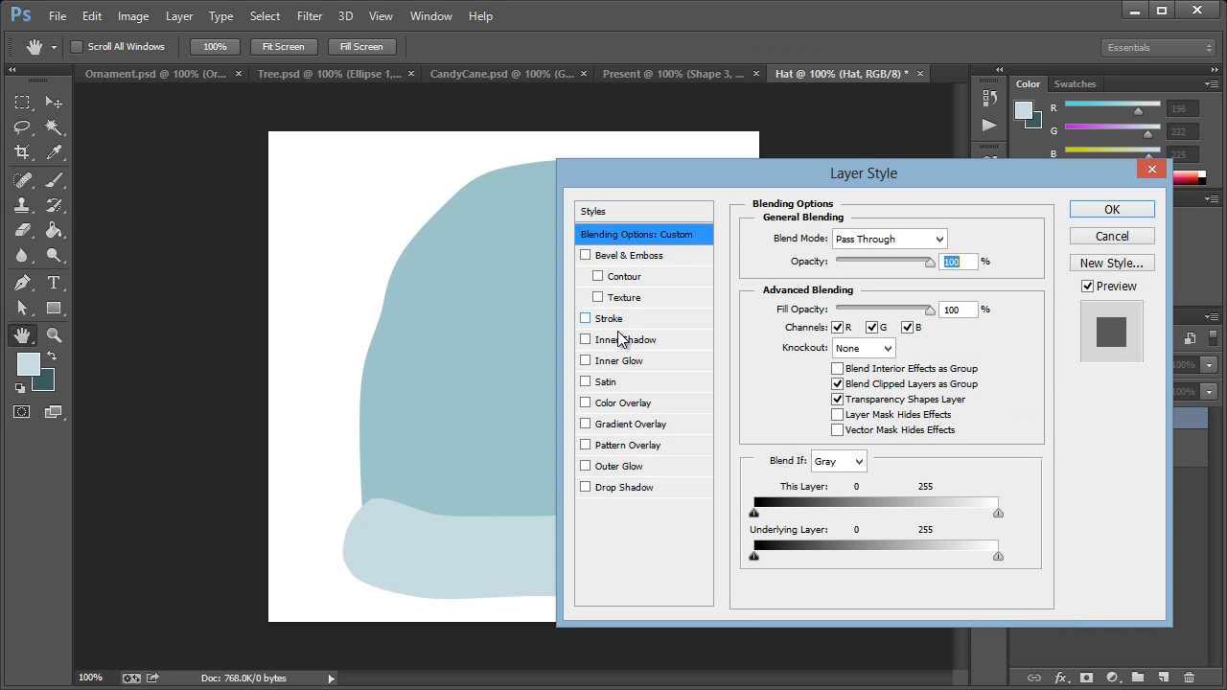
pyautogui.click(587, 320)
pyautogui.moveTo(687, 177)
pyautogui.mouseDown()
pyautogui.moveTo(731, 180)
pyautogui.moveTo(767, 273)
pyautogui.mouseUp()
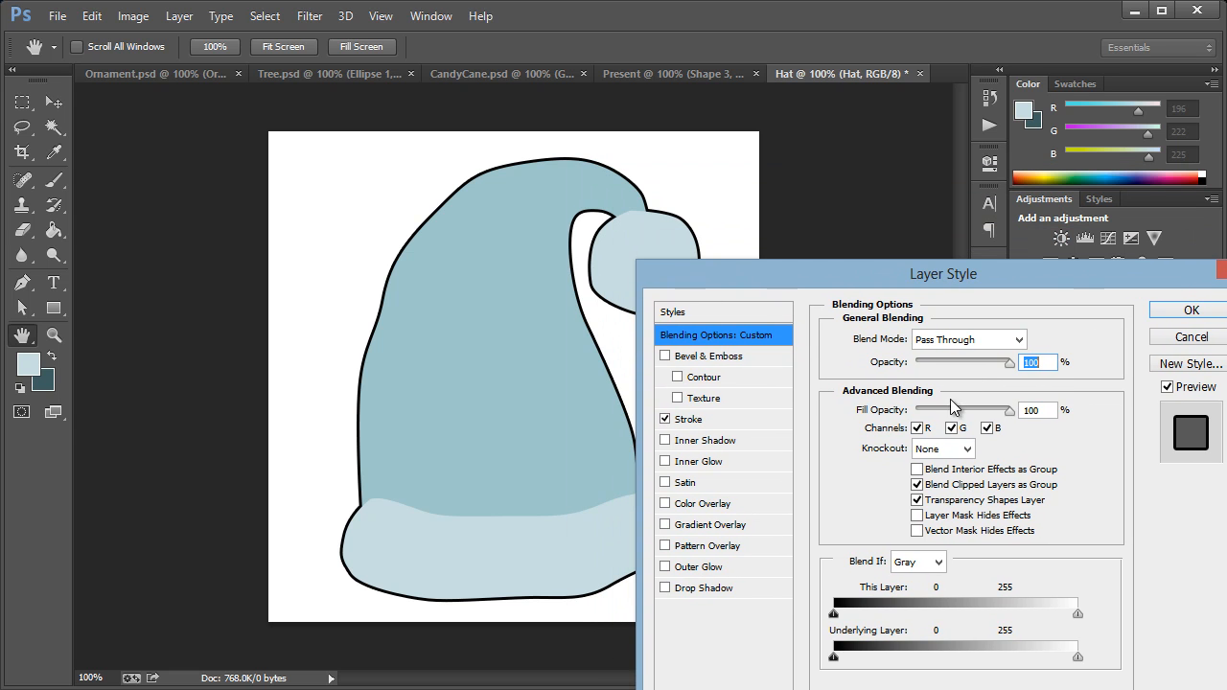
pyautogui.click(741, 420)
pyautogui.moveTo(911, 337); pyautogui.dragTo(914, 340)
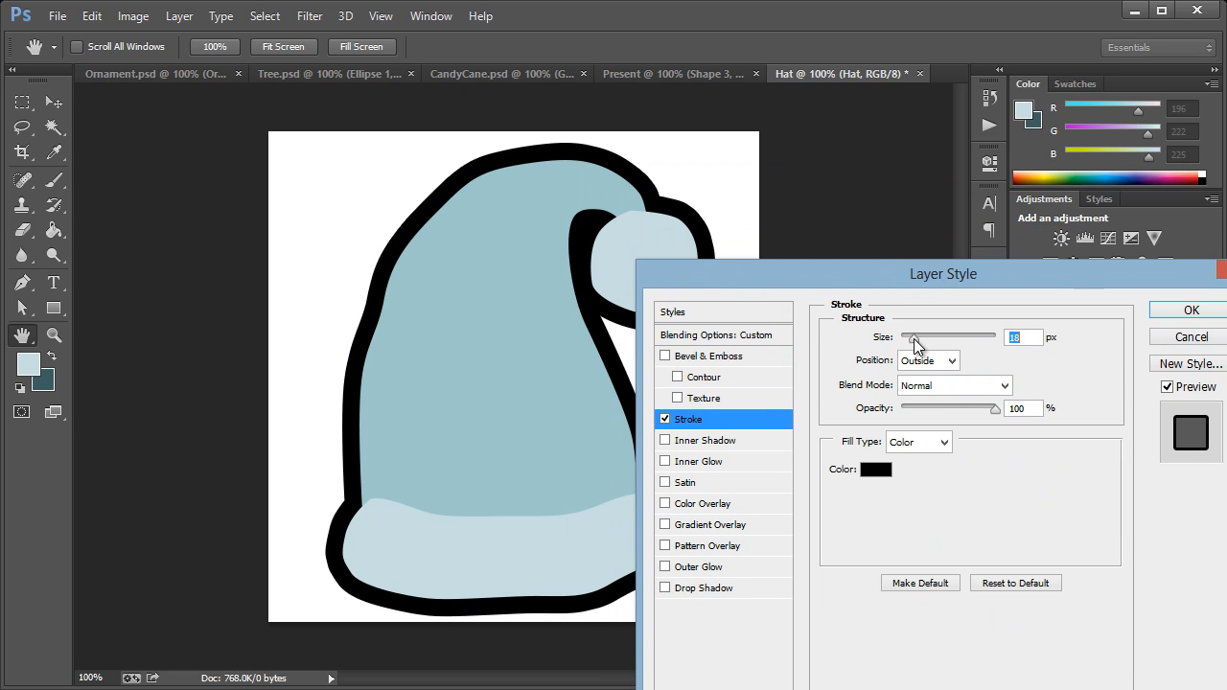
pyautogui.click(875, 470)
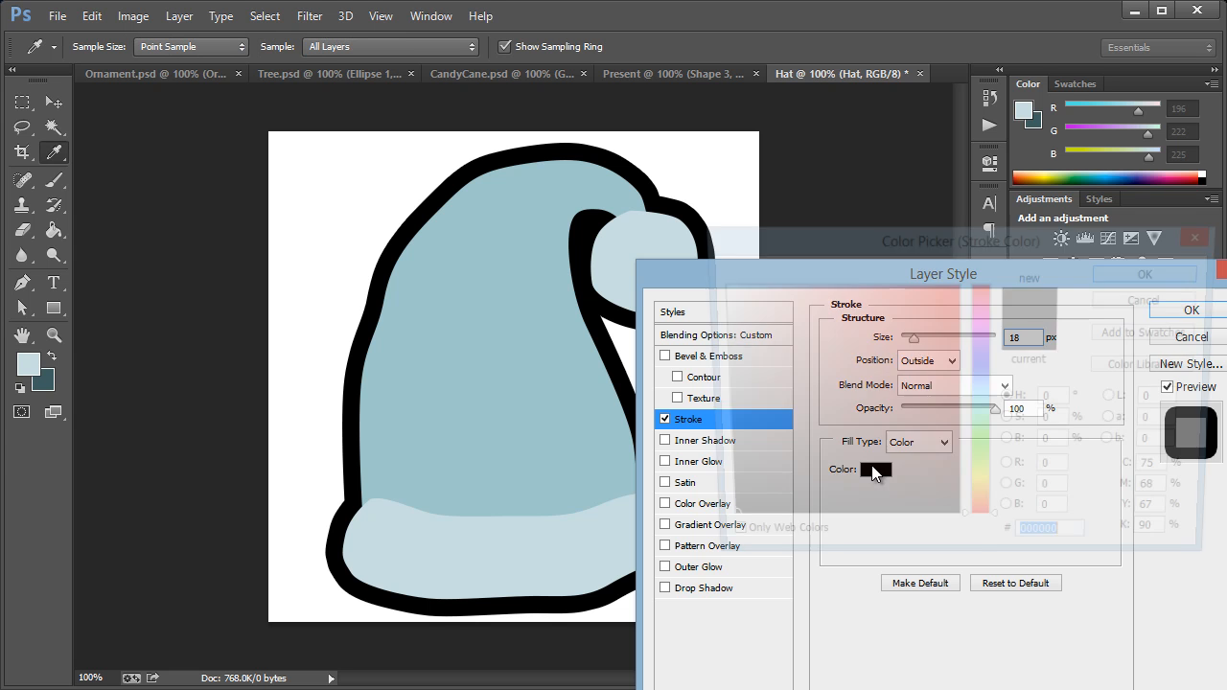
pyautogui.click(53, 382)
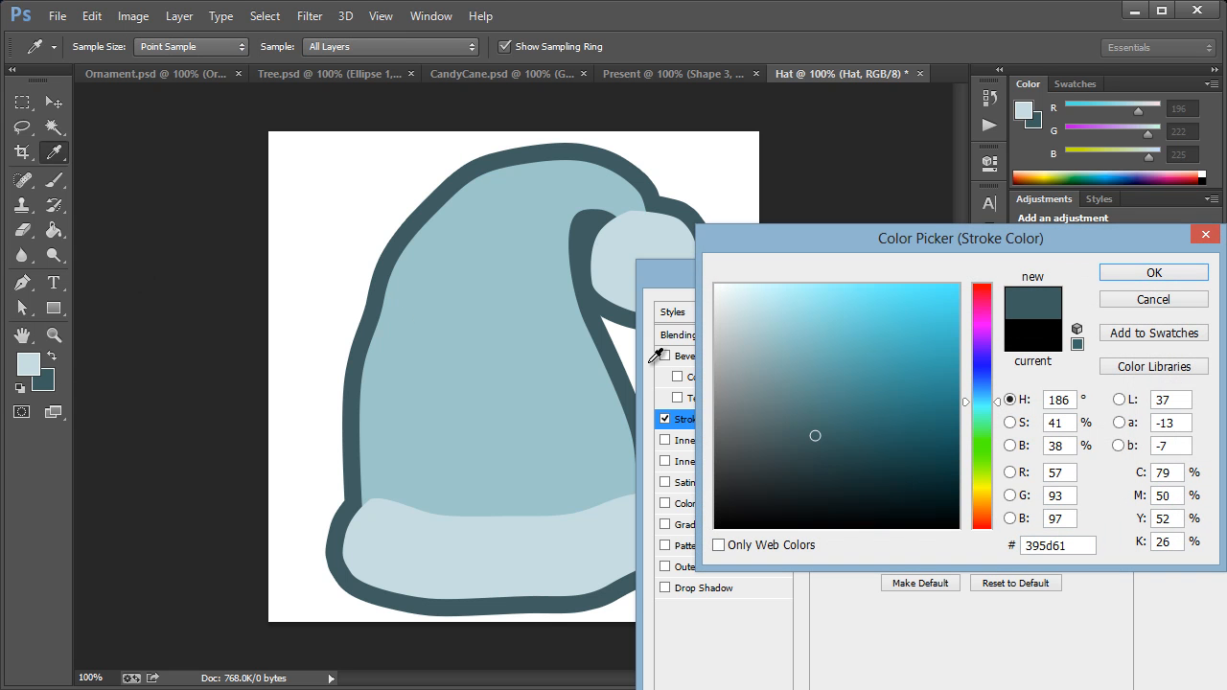
pyautogui.click(1126, 278)
pyautogui.click(1185, 313)
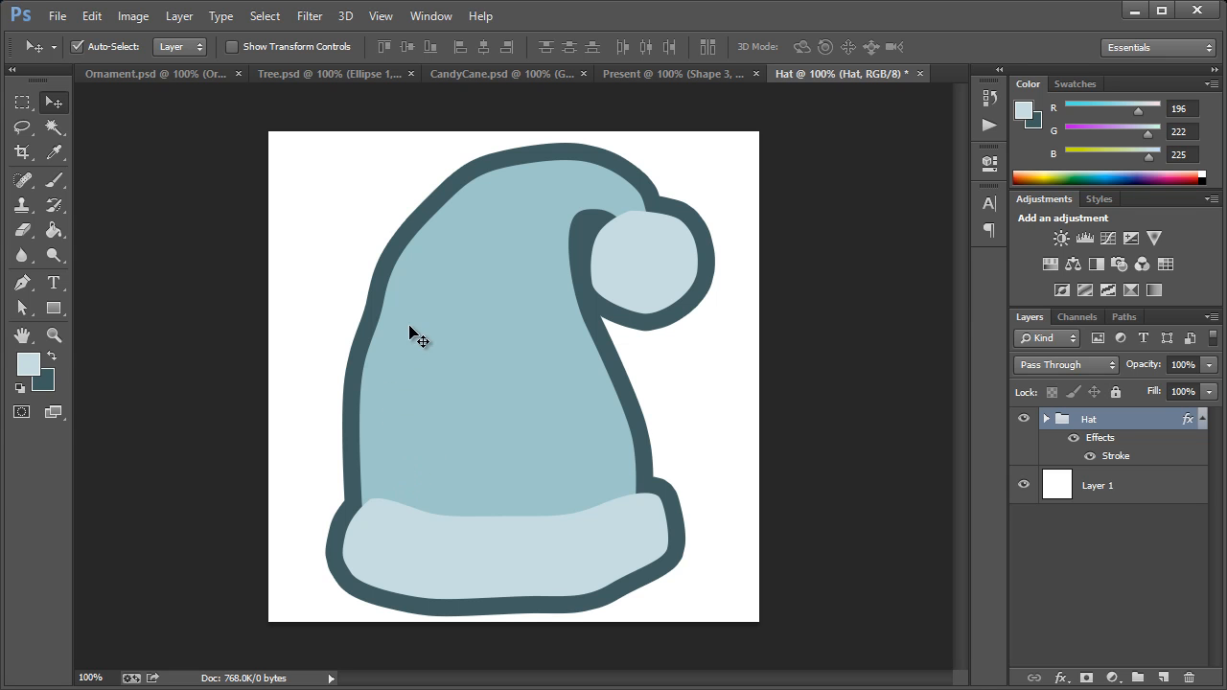
# Step: On a new layer above the Hat group, draw a curved white highlight about 168 by 354 px along the hat body's left side with the Pen tool
pyautogui.click(24, 285)
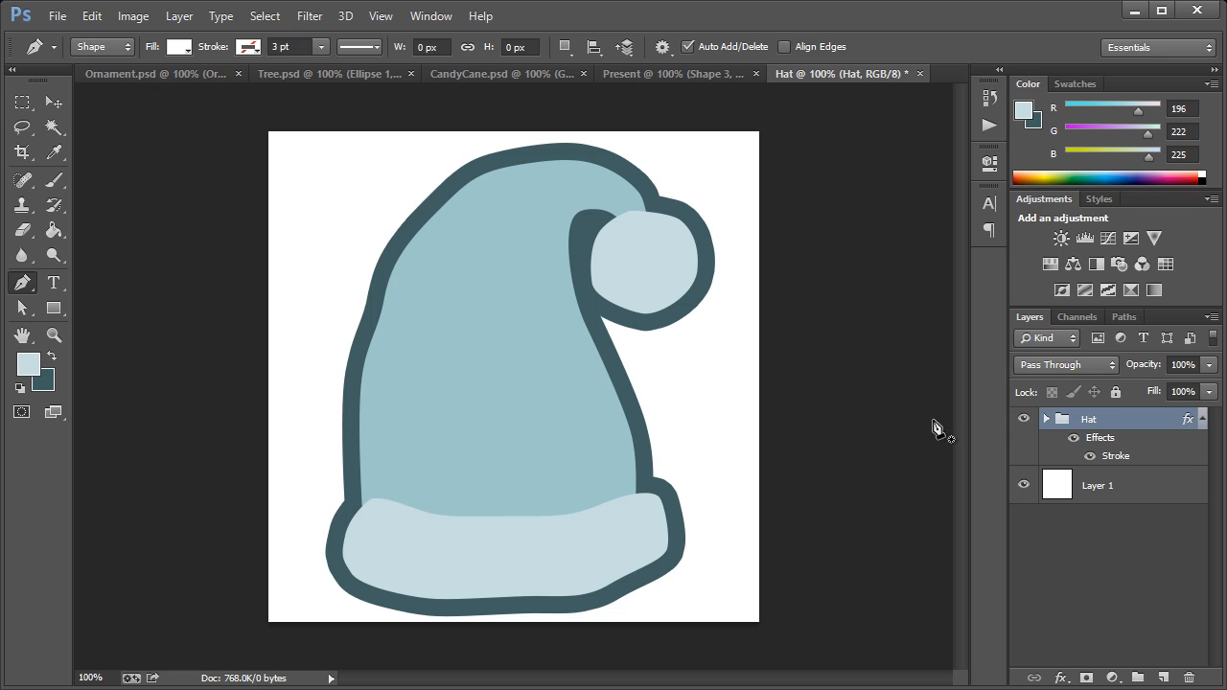
pyautogui.hotkey('ctrl', 'shift', 'n')
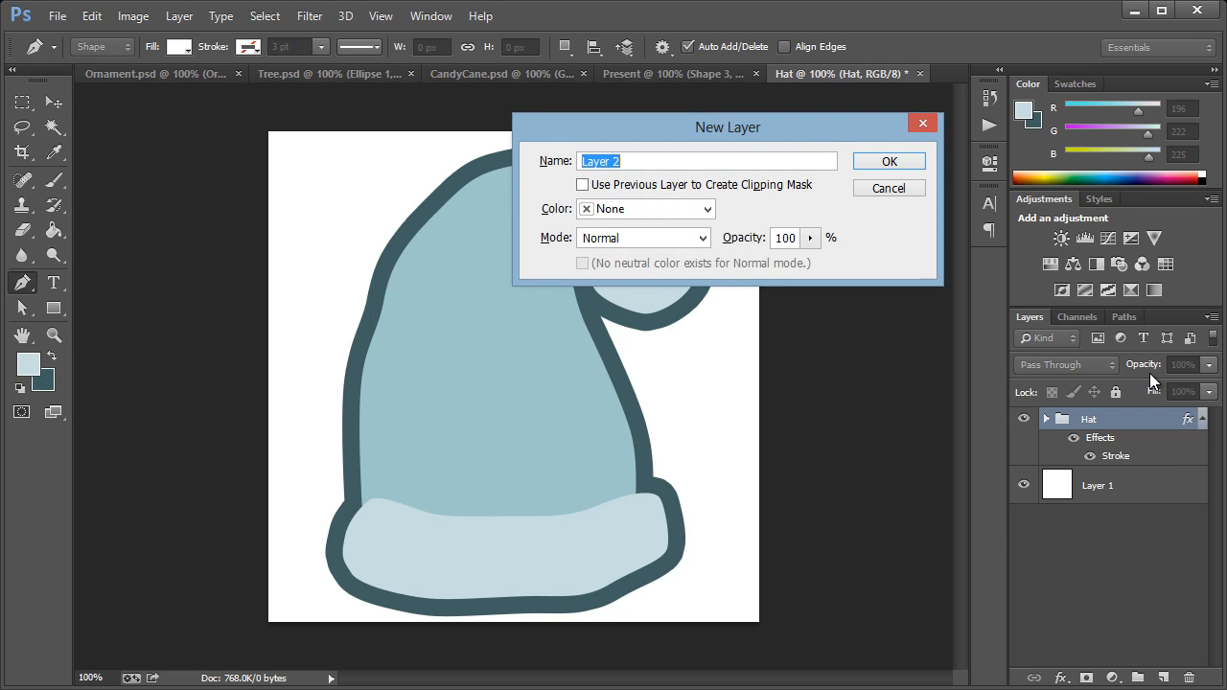
pyautogui.press('Return')
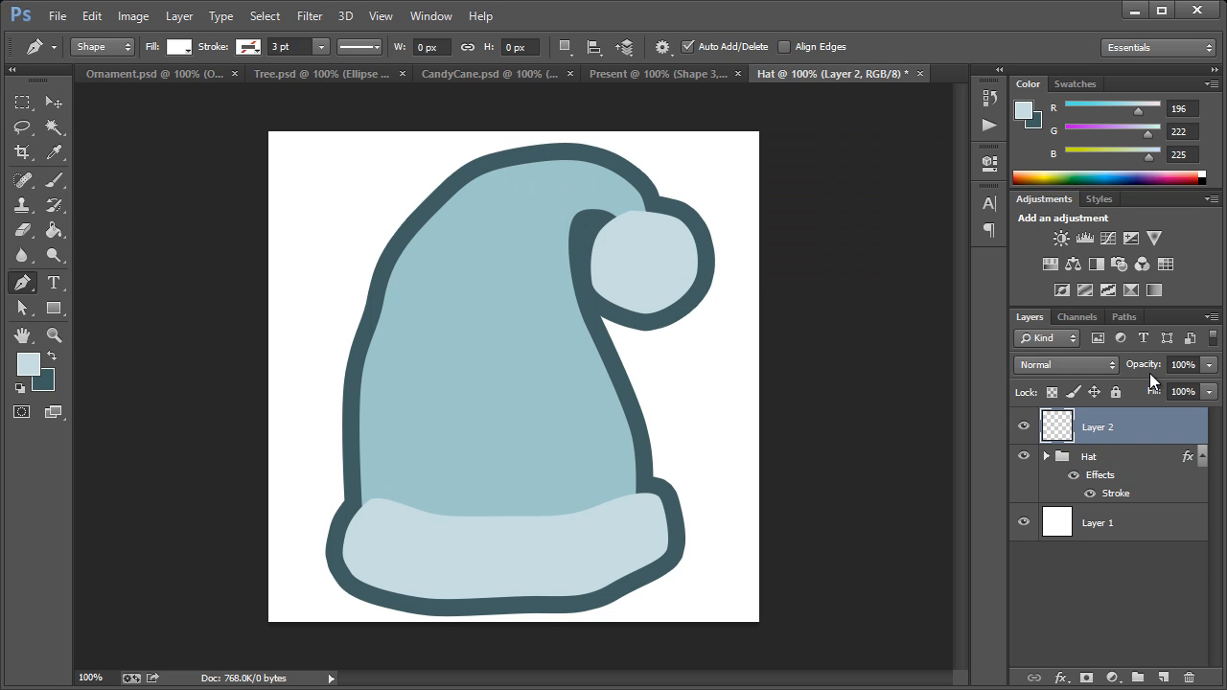
pyautogui.click(385, 484)
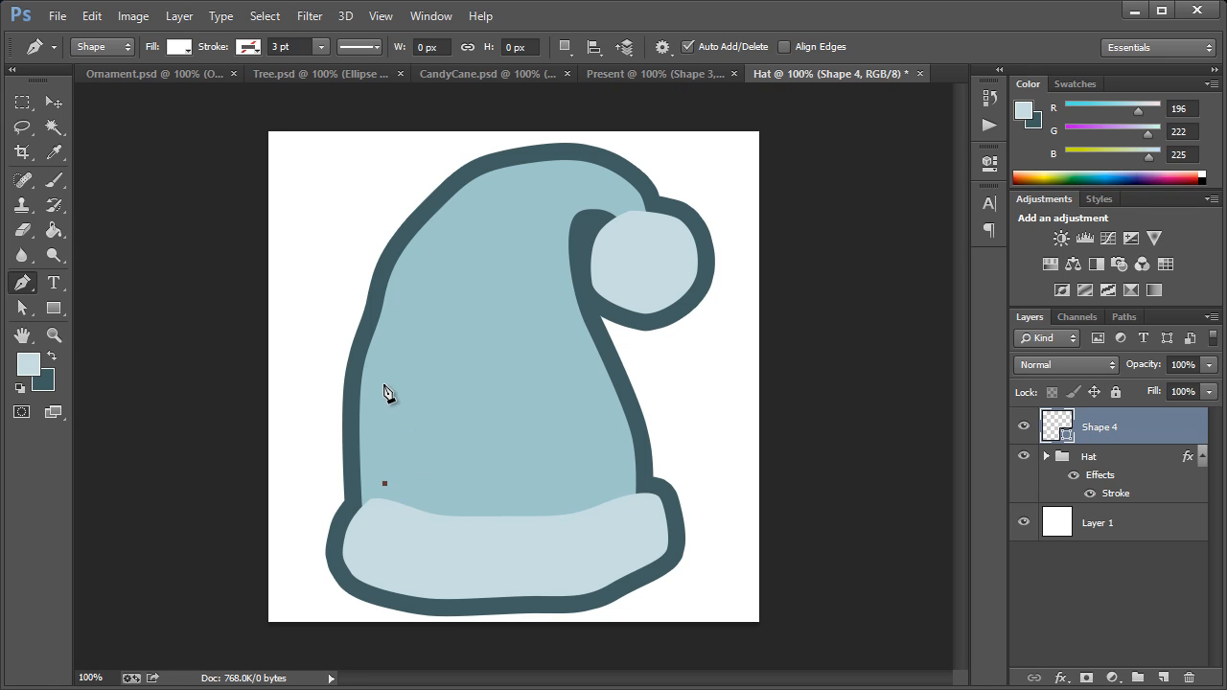
pyautogui.click(382, 384)
pyautogui.moveTo(399, 314); pyautogui.dragTo(431, 249)
pyautogui.moveTo(529, 177); pyautogui.dragTo(516, 204)
pyautogui.click(469, 258)
pyautogui.moveTo(449, 350); pyautogui.dragTo(446, 384)
pyautogui.moveTo(448, 449); pyautogui.dragTo(318, 443)
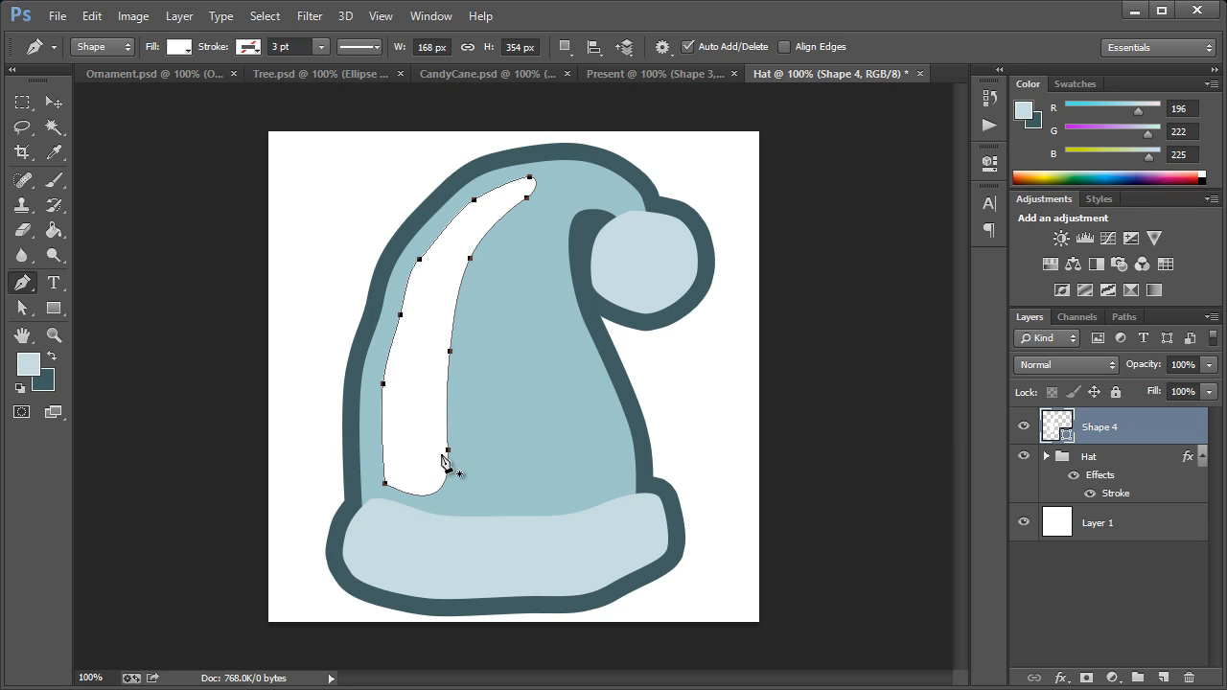
# Step: Draw a rounded white highlight about 79 by 89 px on the left end of the brim with the Pen tool
pyautogui.click(382, 517)
pyautogui.moveTo(361, 542); pyautogui.dragTo(432, 529)
pyautogui.click(382, 517)
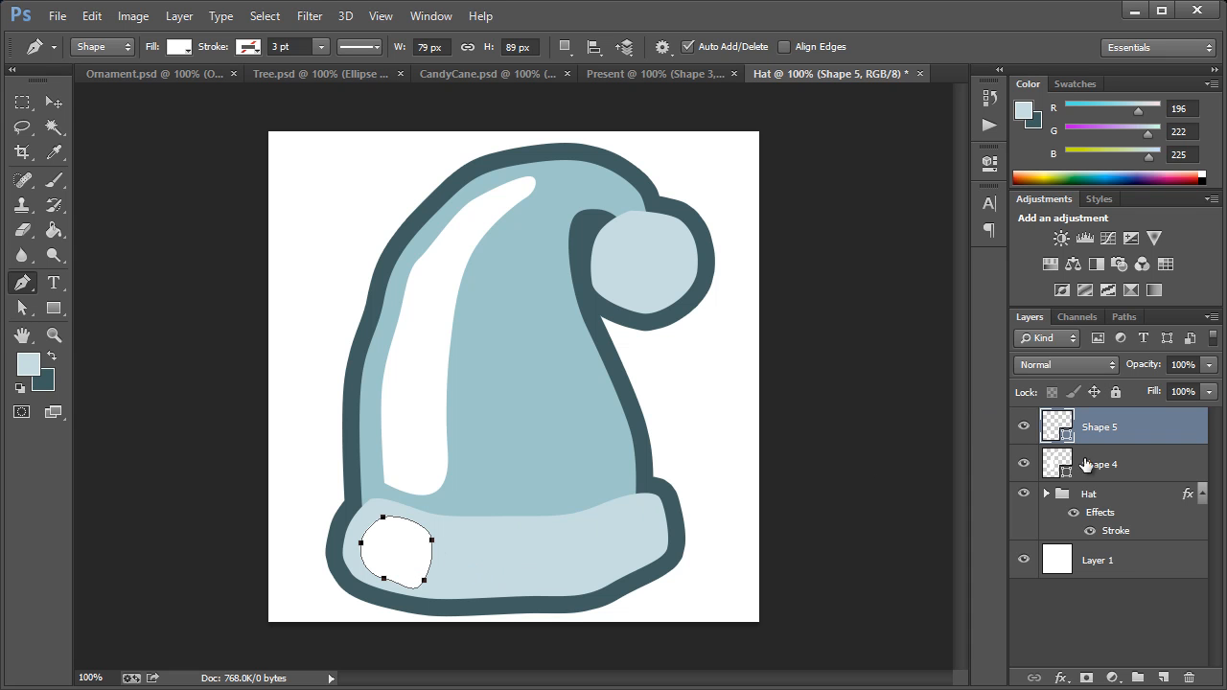
# Step: Fill the tall highlight on the hat body with the light blue c4dee1 sampled from the brim
pyautogui.click(1086, 465)
pyautogui.doubleClick(1056, 464)
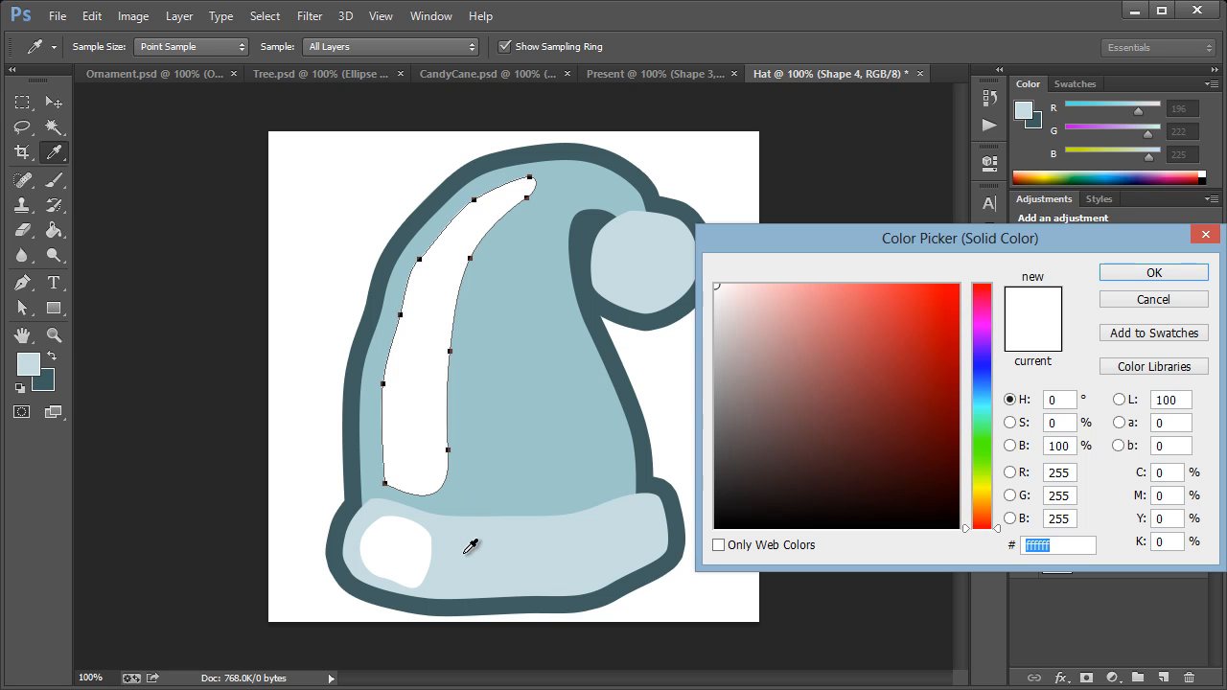
pyautogui.click(466, 554)
pyautogui.click(1112, 272)
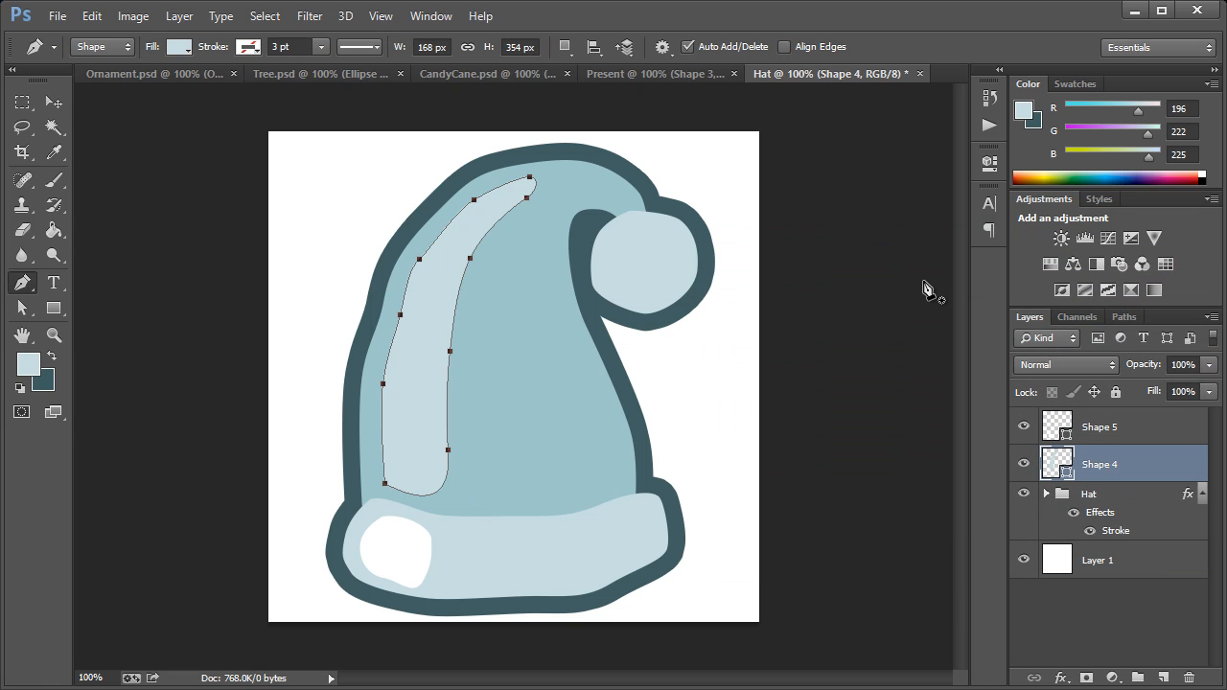
# Step: Draw a narrow oval highlight about 51 by 95 px on the left side of the pom-pom with the Pen tool
pyautogui.click(623, 228)
pyautogui.moveTo(610, 250); pyautogui.dragTo(643, 239)
pyautogui.click(639, 301)
pyautogui.click(624, 229)
# Step: Fill the pom-pom highlight with white ffffff sampled from the brim highlight
pyautogui.doubleClick(1056, 467)
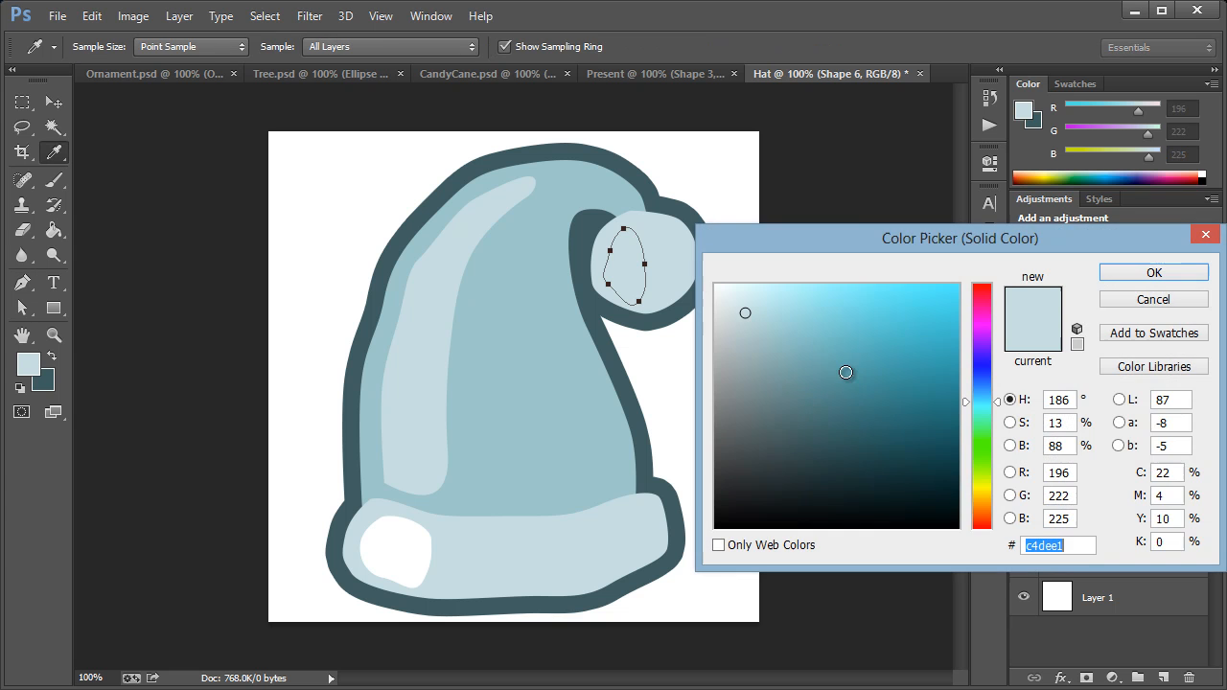
pyautogui.click(388, 560)
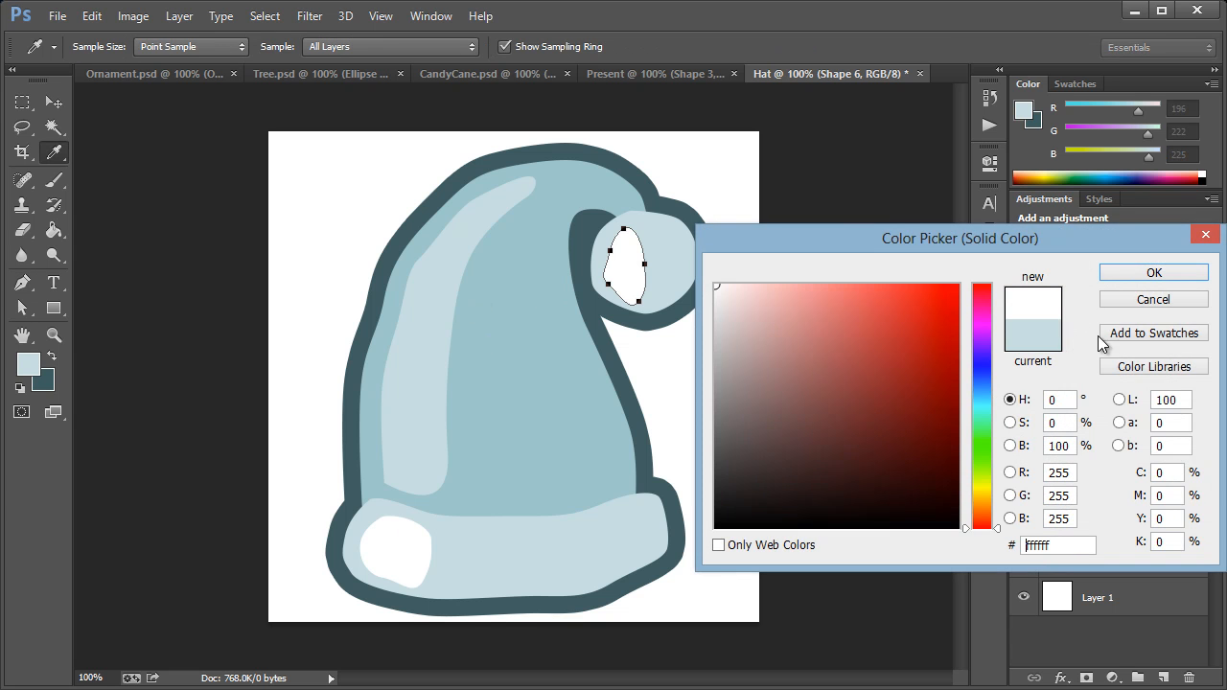
pyautogui.click(1162, 272)
pyautogui.press('Return')
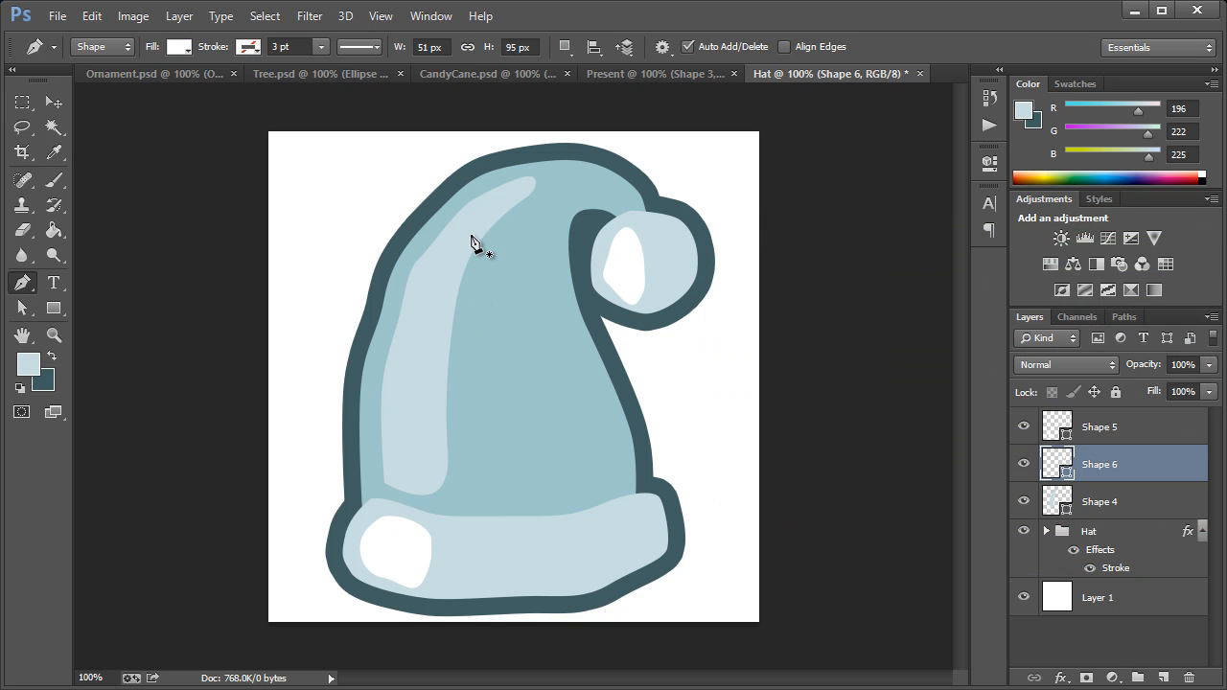
# Step: Raise the lower anchor points of the pom-pom highlight to shorten the shape to about 86 px high
pyautogui.click(22, 309)
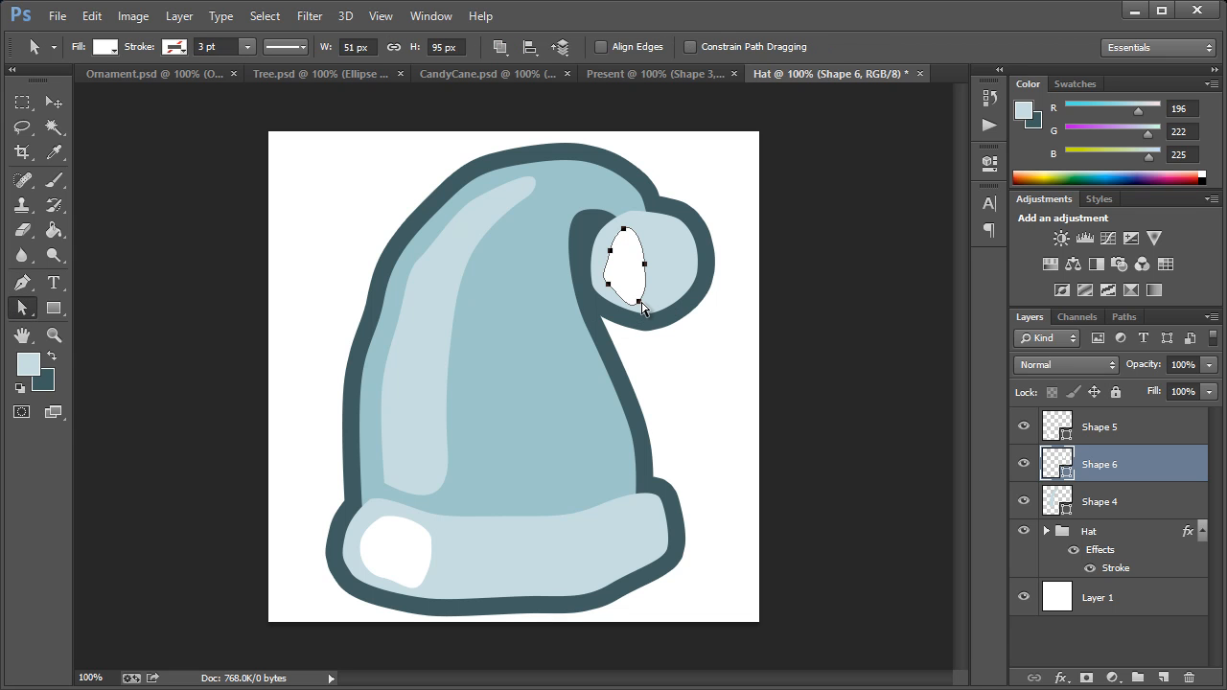
pyautogui.click(641, 302)
pyautogui.click(636, 296)
pyautogui.press('Up')
pyautogui.press('Up')
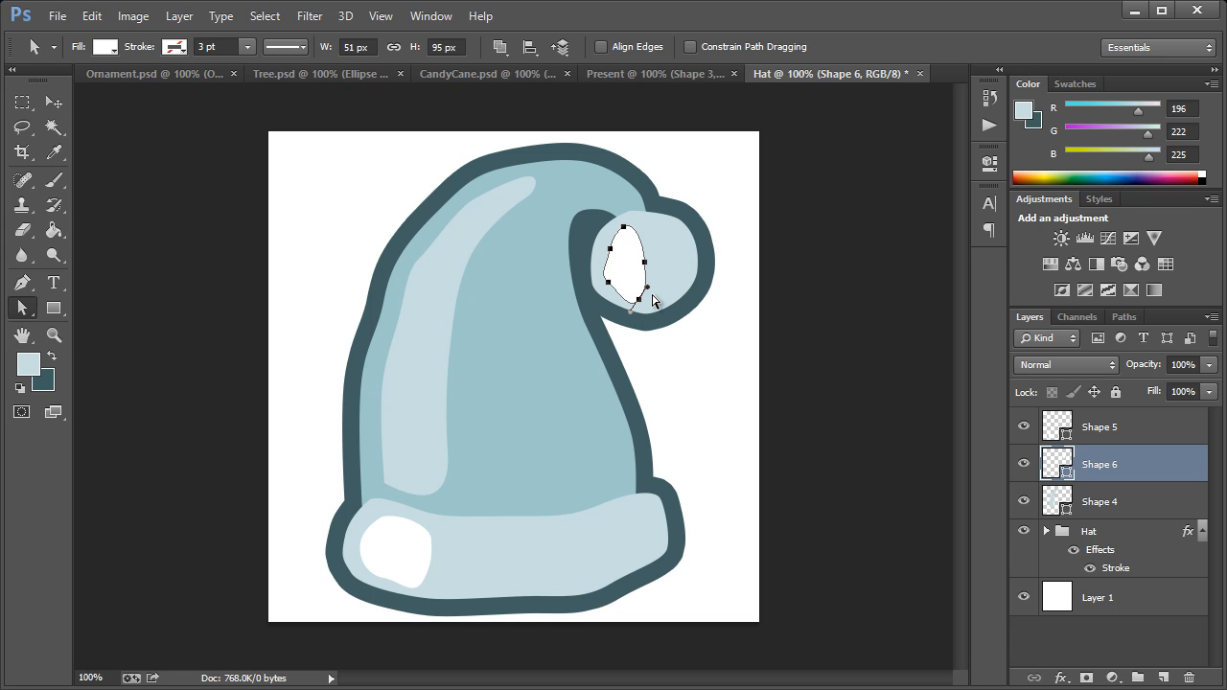
pyautogui.press('Down')
pyautogui.click(638, 302)
pyautogui.click(721, 305)
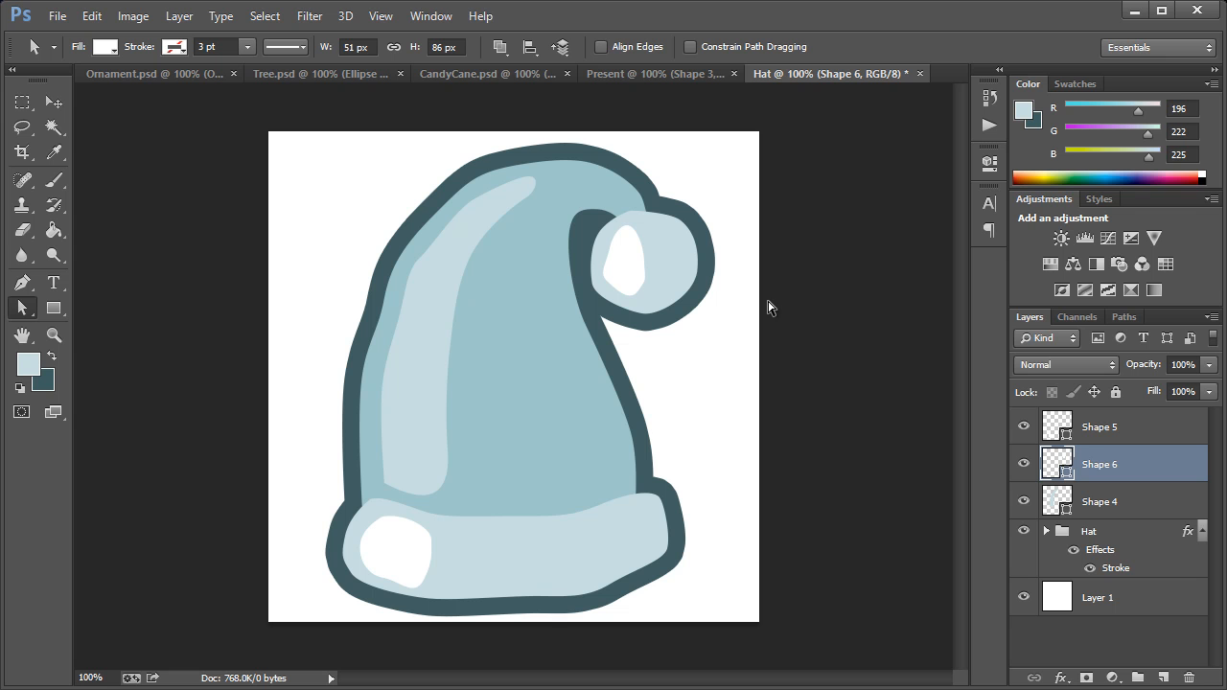
# Step: Review the Present, CandyCane, Tree and Ornament icons for comparison and return to the Hat document
pyautogui.click(682, 73)
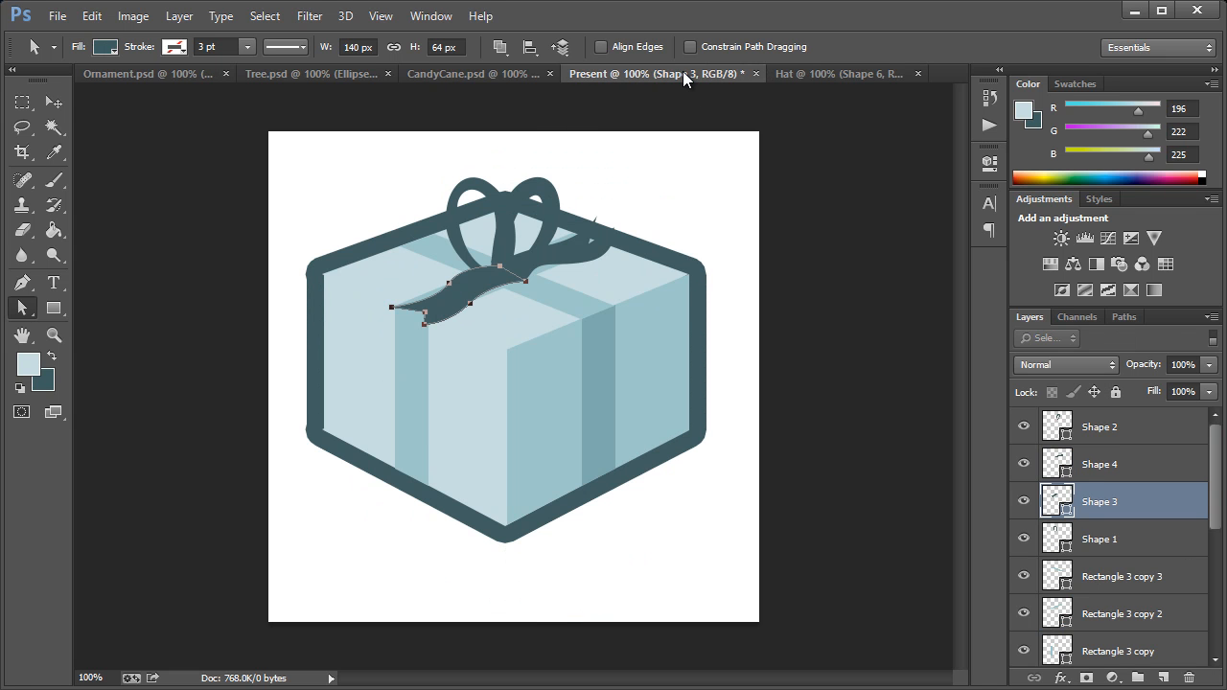
pyautogui.click(487, 73)
pyautogui.click(307, 73)
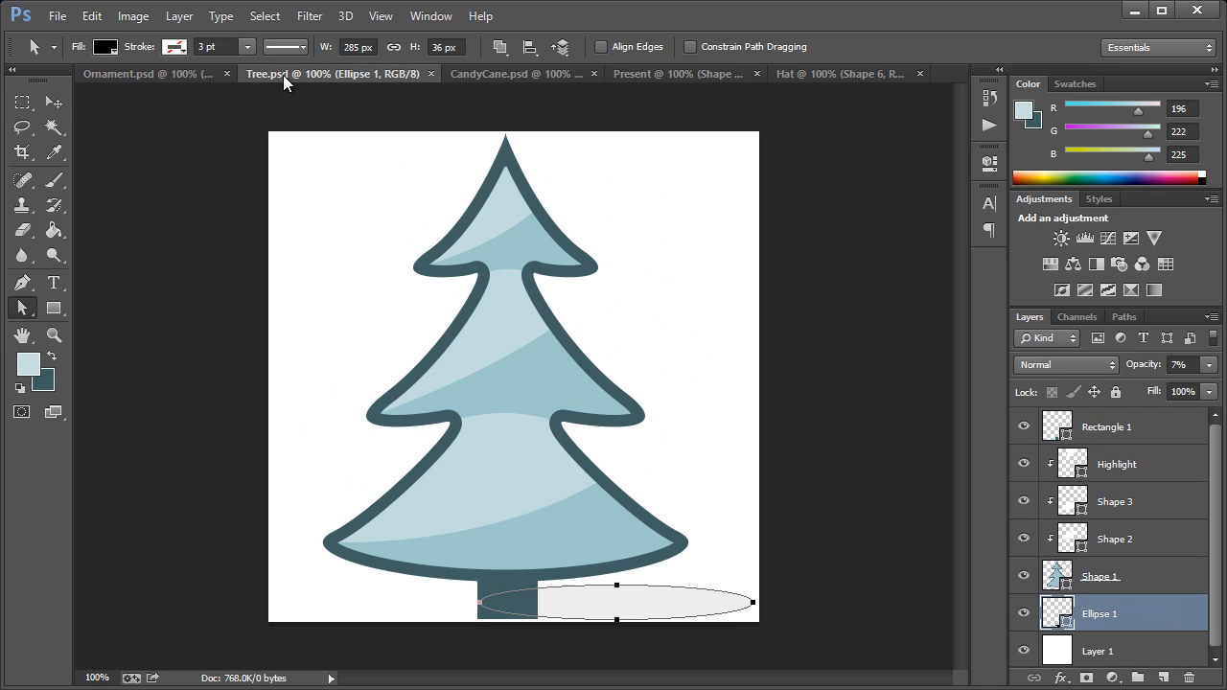
pyautogui.click(185, 74)
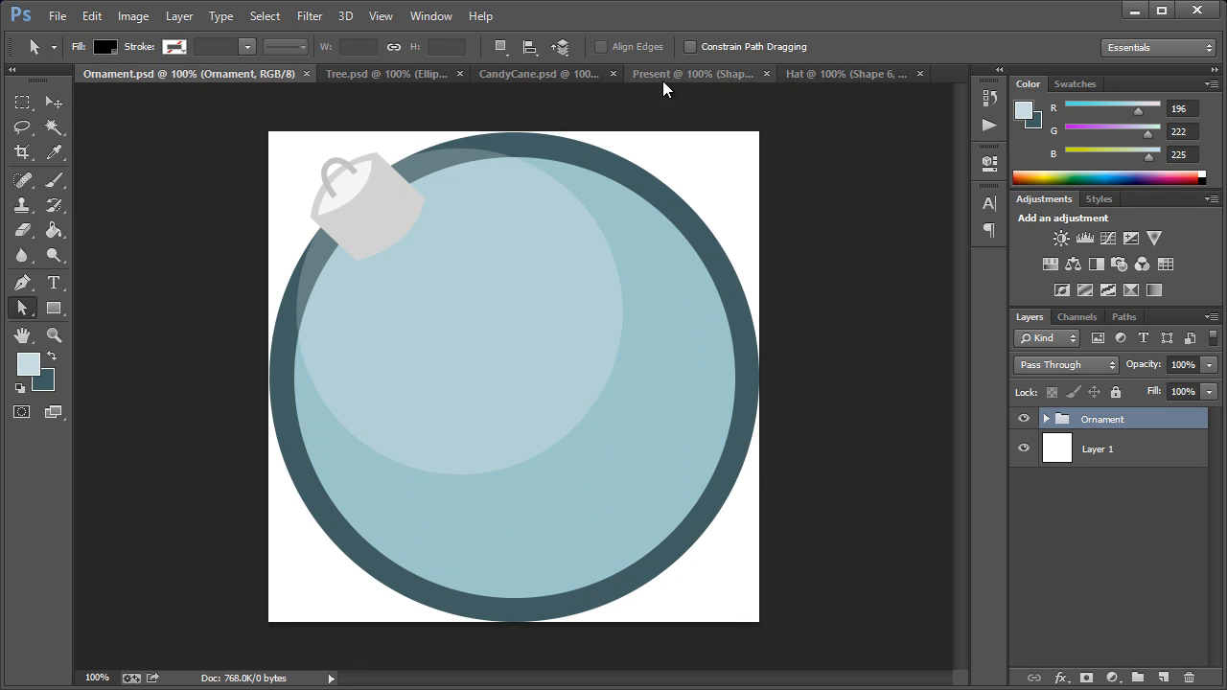
pyautogui.click(824, 71)
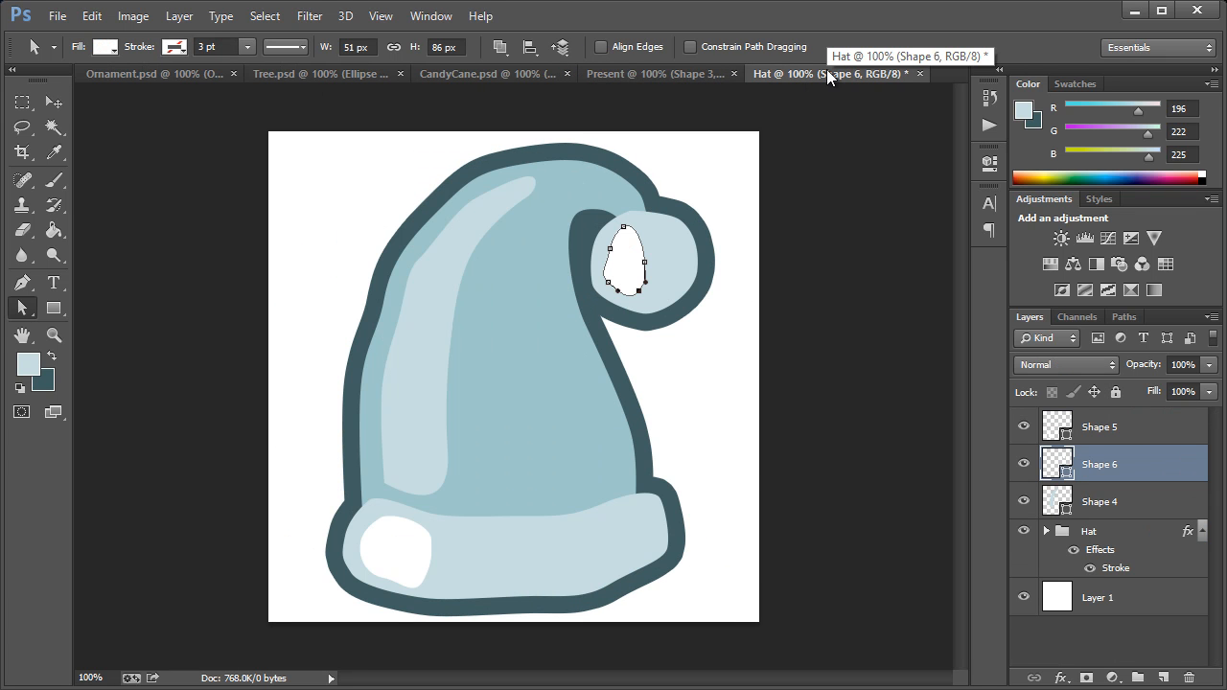